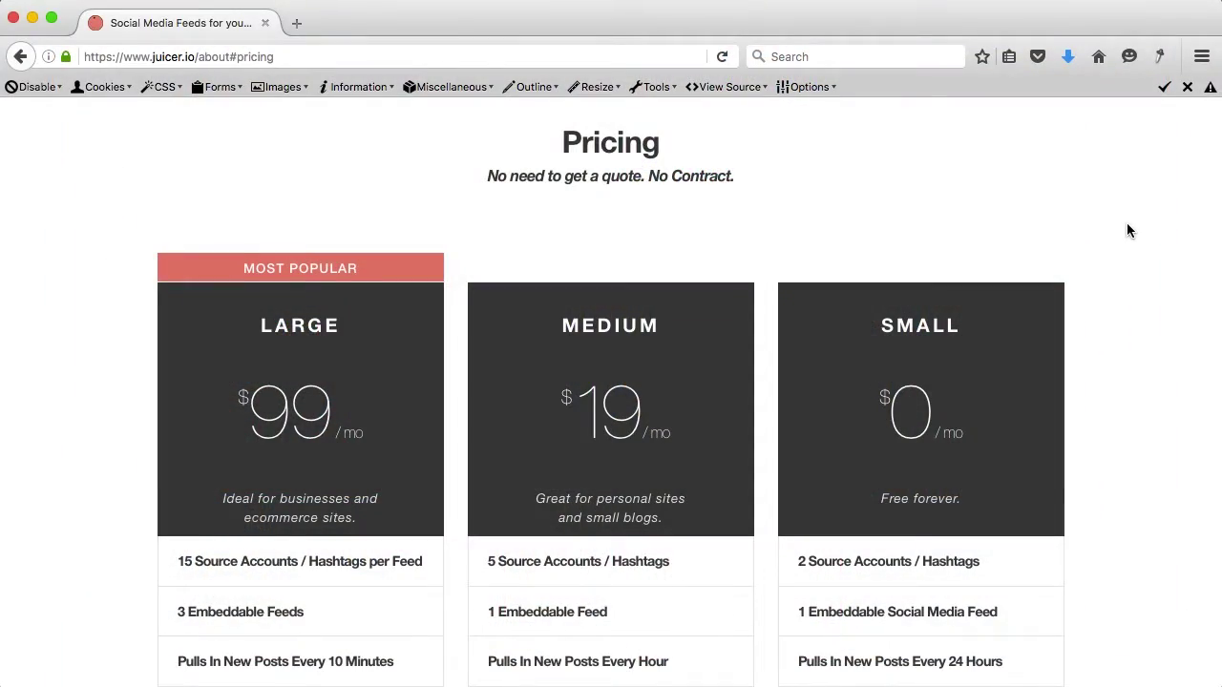
Step: Scroll to the Juicer pricing plans and highlight the '1 Embeddable Social Media Feed' line
{"action": "scroll", "coordinate": [1127, 230], "scroll_direction": "down", "scroll_amount": 2}
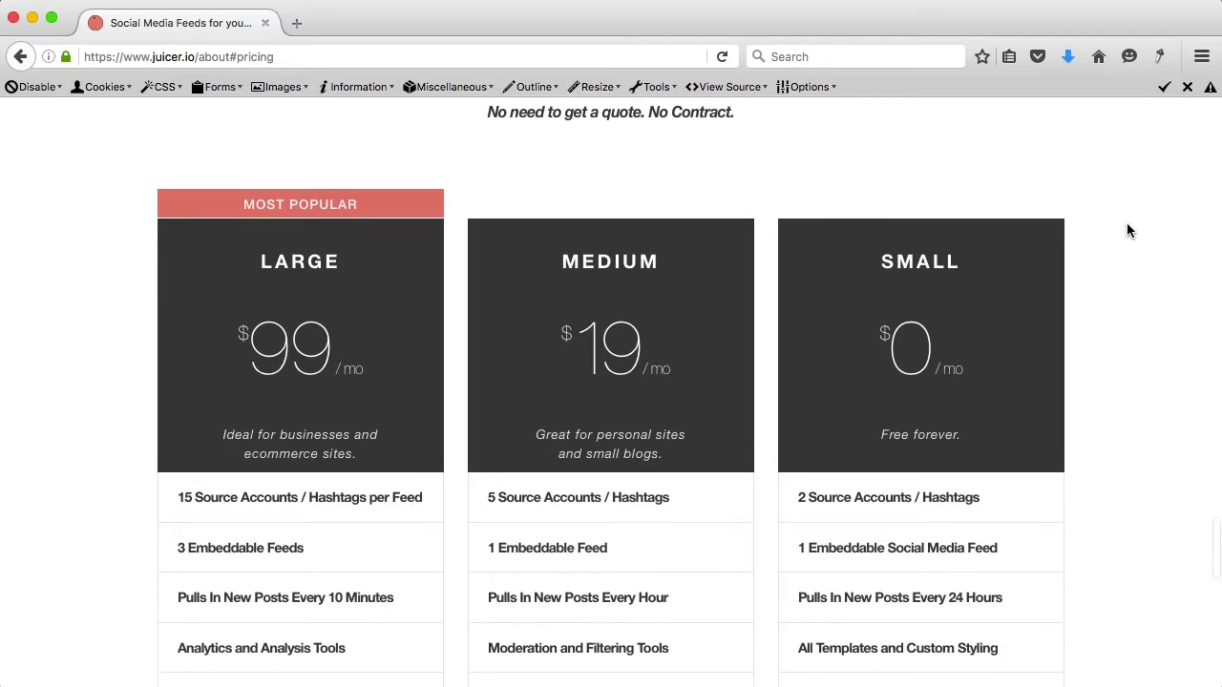
{"action": "scroll", "coordinate": [1126, 230], "scroll_direction": "up", "scroll_amount": 2}
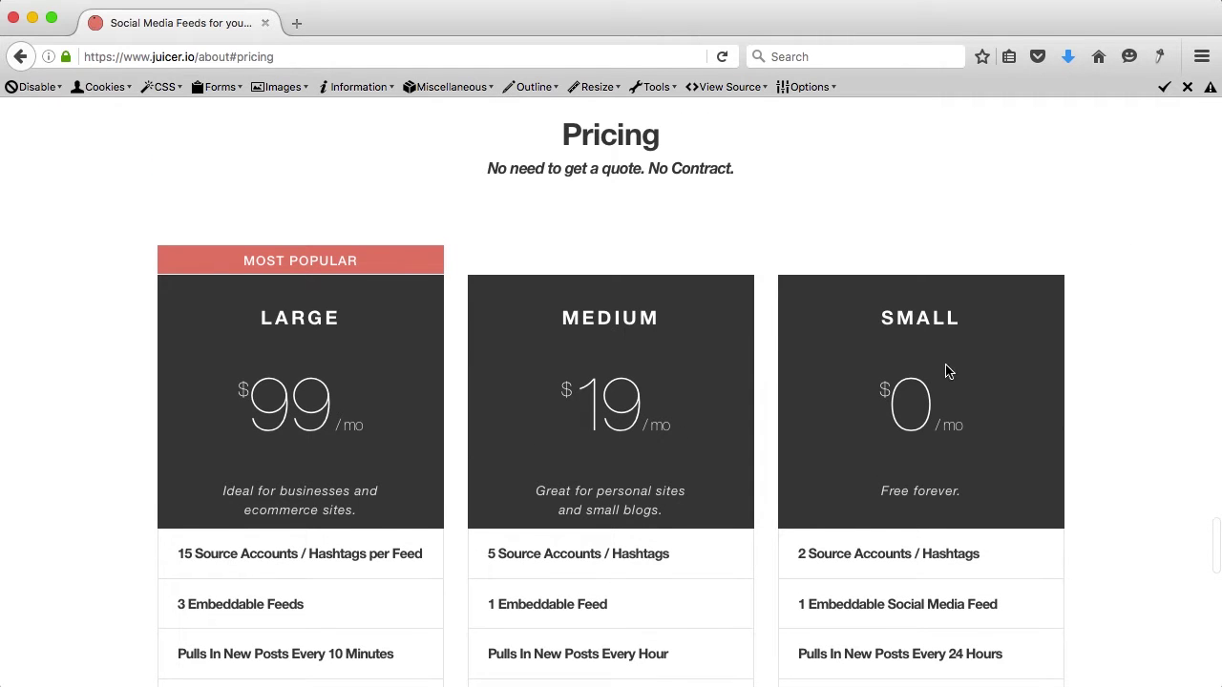
{"action": "scroll", "coordinate": [958, 416], "scroll_direction": "down", "scroll_amount": 5}
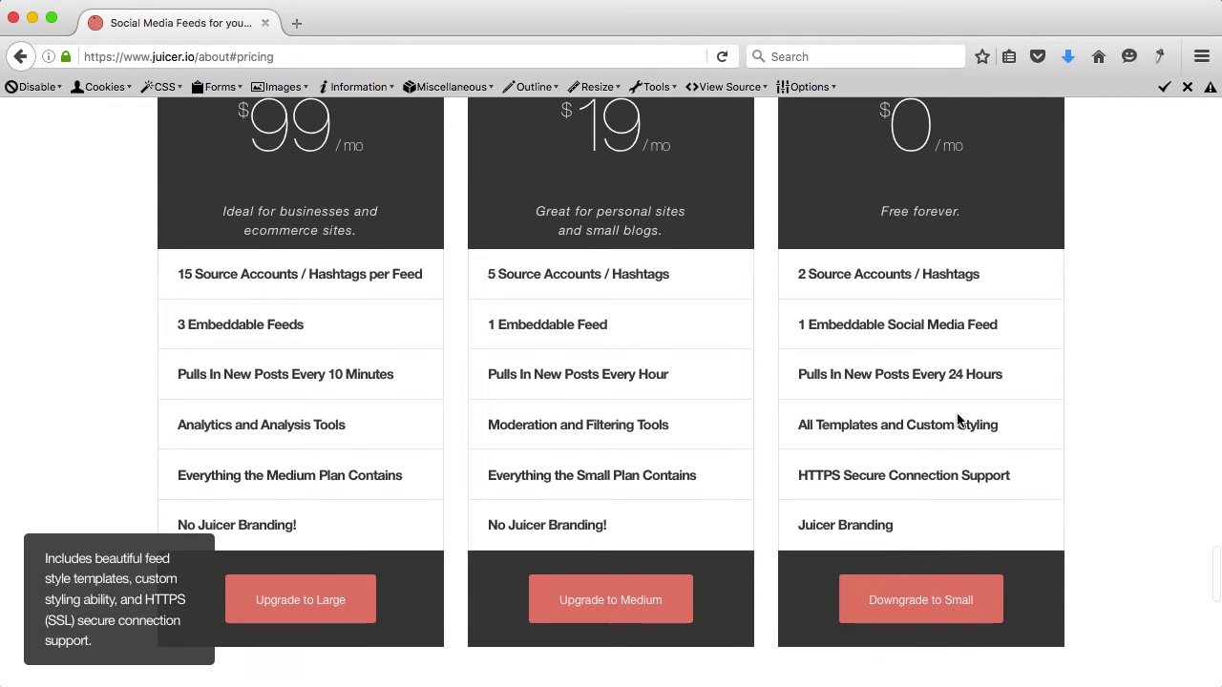
{"action": "mouse_move", "coordinate": [802, 325]}
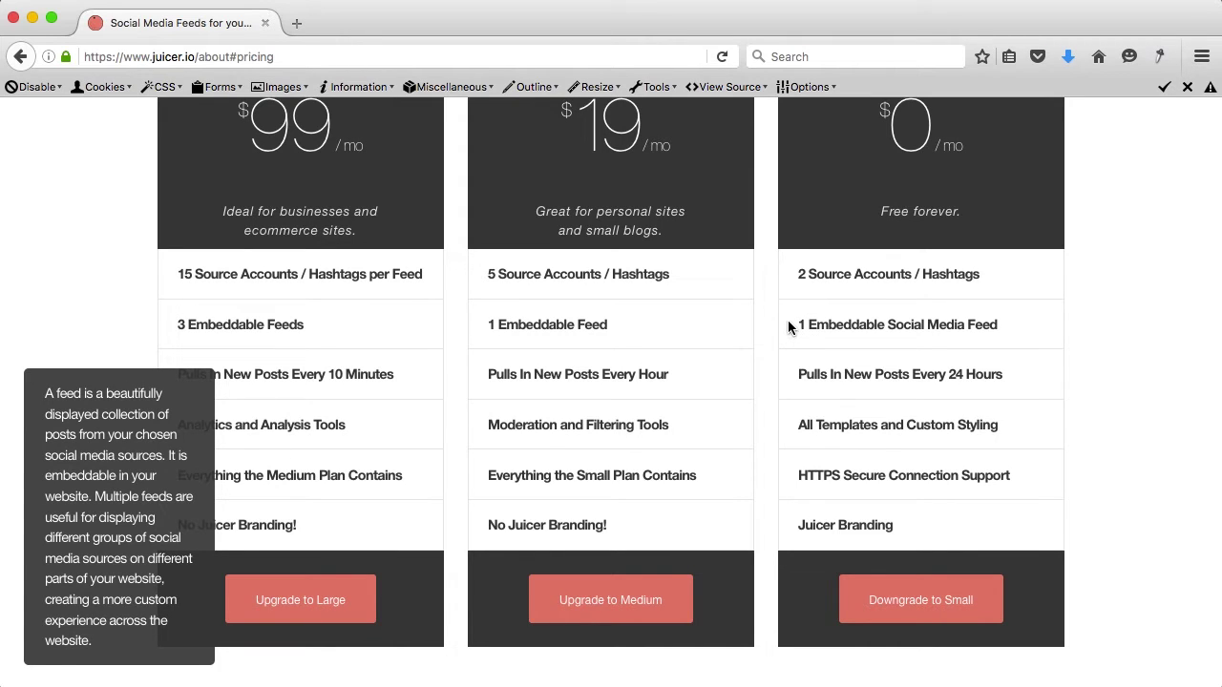
{"action": "left_click_drag", "start_coordinate": [789, 325], "coordinate": [997, 326]}
{"action": "left_click", "coordinate": [802, 325]}
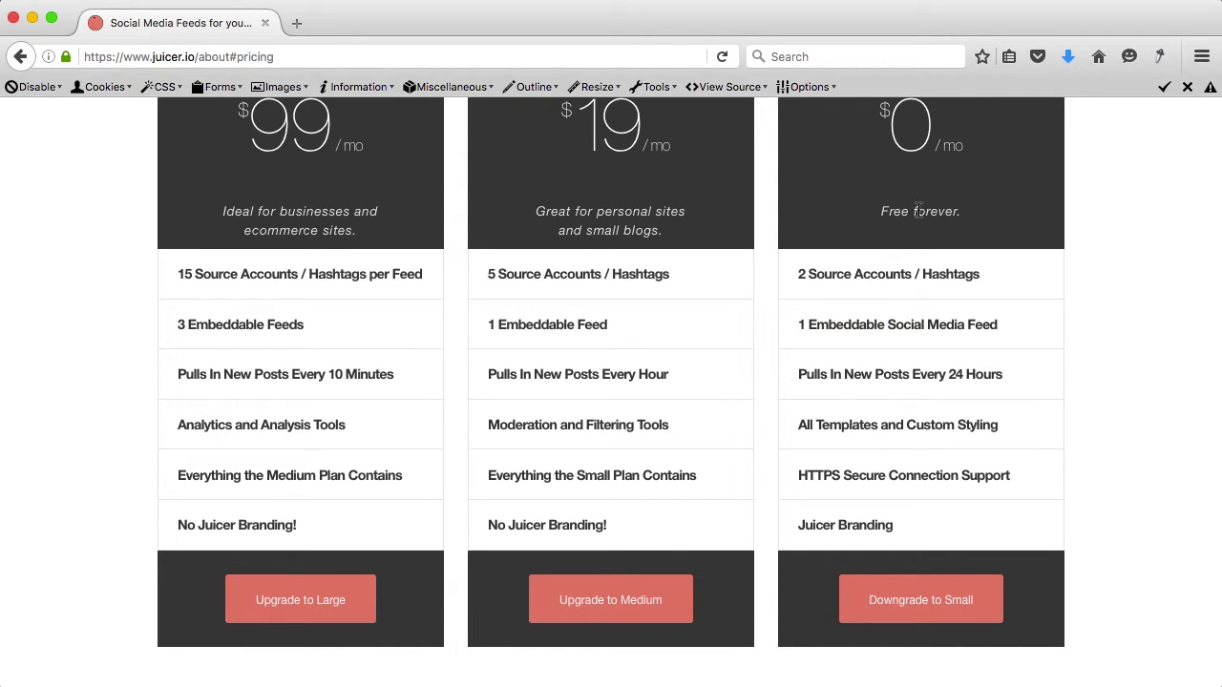
{"action": "mouse_move", "coordinate": [891, 326]}
Step: Highlight the Large plan's $99 price and recheck the free plan's single-feed limit
{"action": "left_click_drag", "start_coordinate": [243, 131], "coordinate": [323, 140]}
{"action": "left_click", "coordinate": [374, 194]}
{"action": "mouse_move", "coordinate": [245, 331]}
{"action": "mouse_move", "coordinate": [793, 323]}
{"action": "left_click_drag", "start_coordinate": [796, 325], "coordinate": [995, 329]}
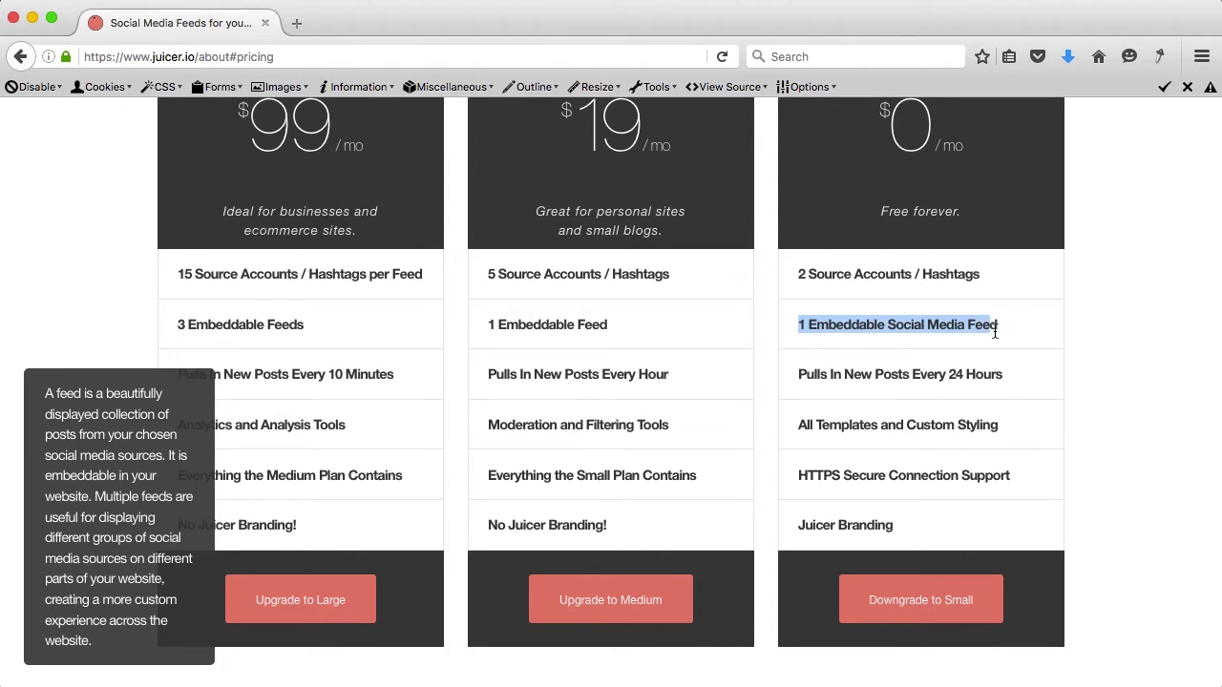
{"action": "left_click", "coordinate": [1000, 329]}
{"action": "mouse_move", "coordinate": [991, 300]}
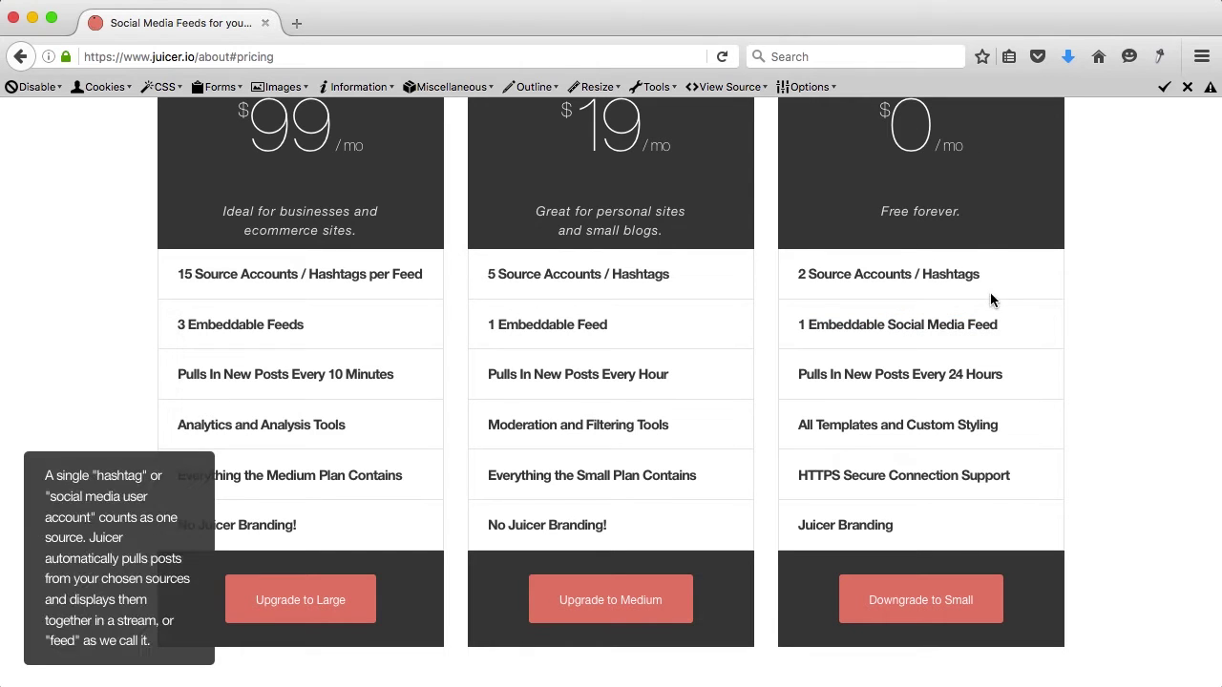
{"action": "mouse_move", "coordinate": [991, 346]}
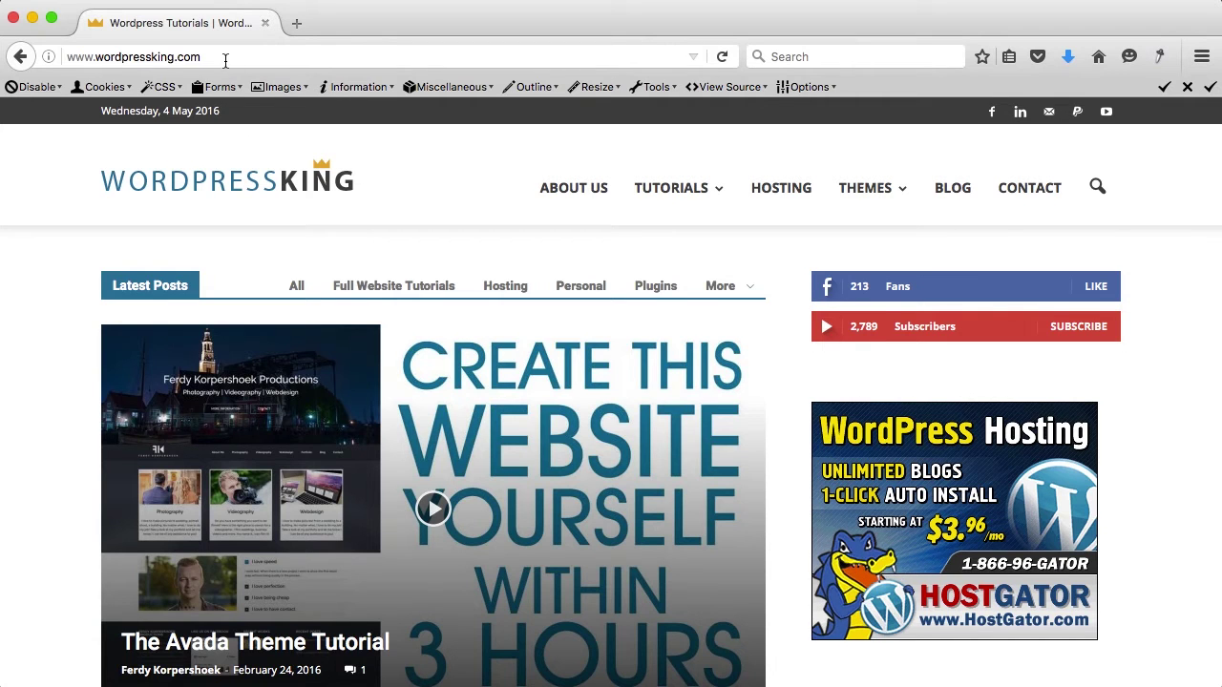
Step: From the site's /wp-admin, add a new page titled 'Social Media' and publish it
{"action": "left_click", "coordinate": [223, 56]}
{"action": "type", "text": "/wp-admin"}
{"action": "key", "text": "Return"}
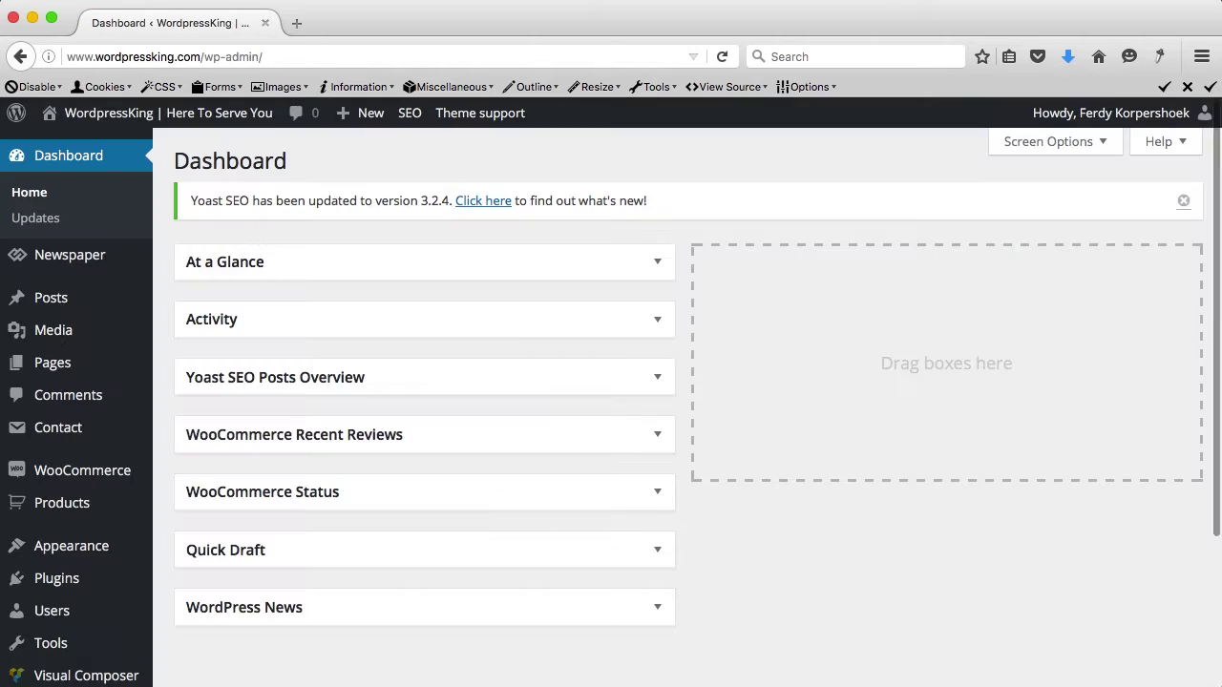
{"action": "mouse_move", "coordinate": [352, 114]}
{"action": "left_click", "coordinate": [351, 197]}
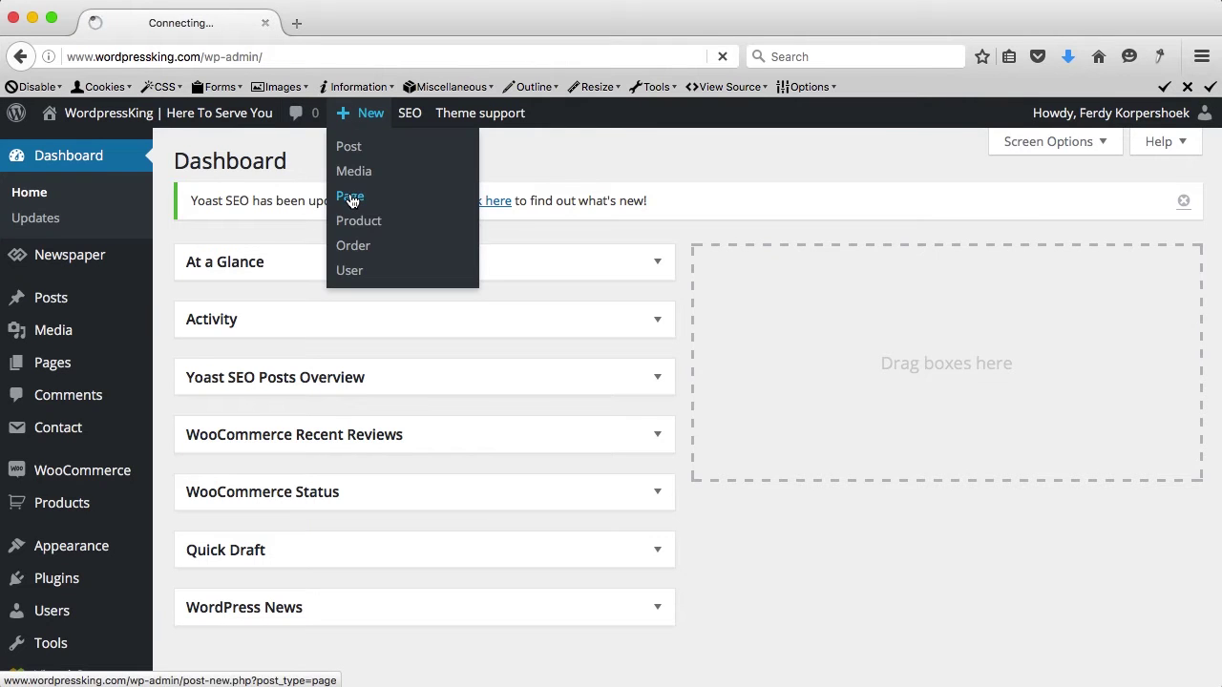
{"action": "type", "text": "Social Media"}
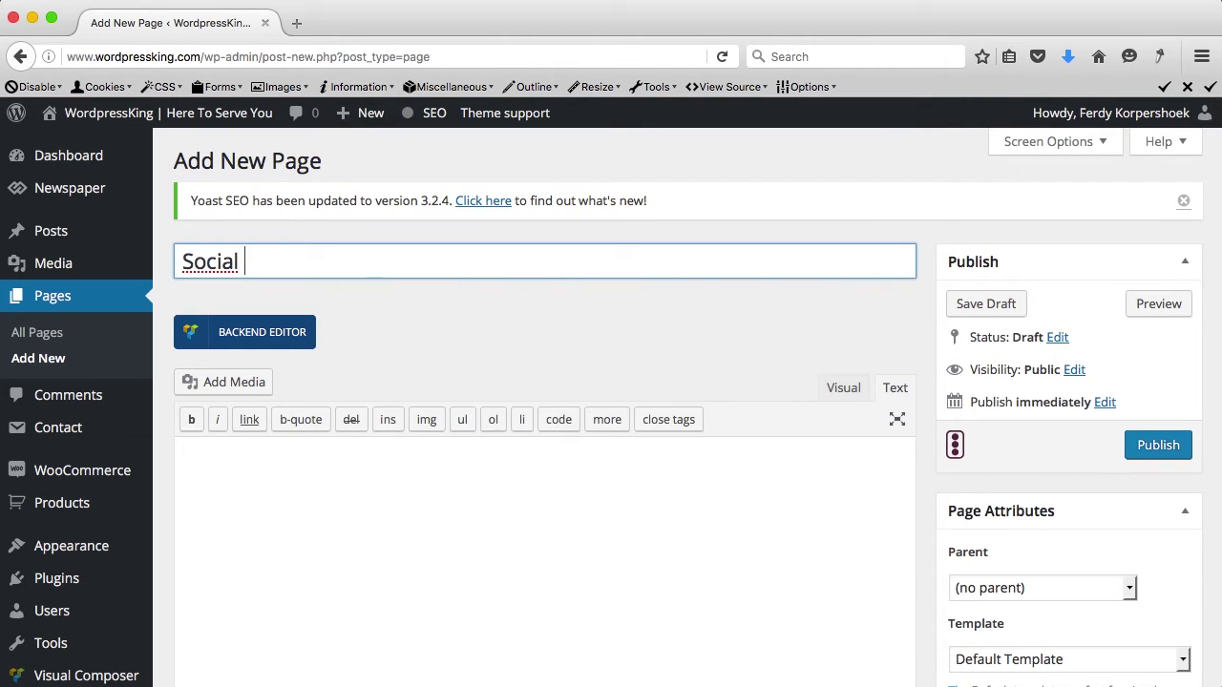
{"action": "left_click", "coordinate": [1163, 447]}
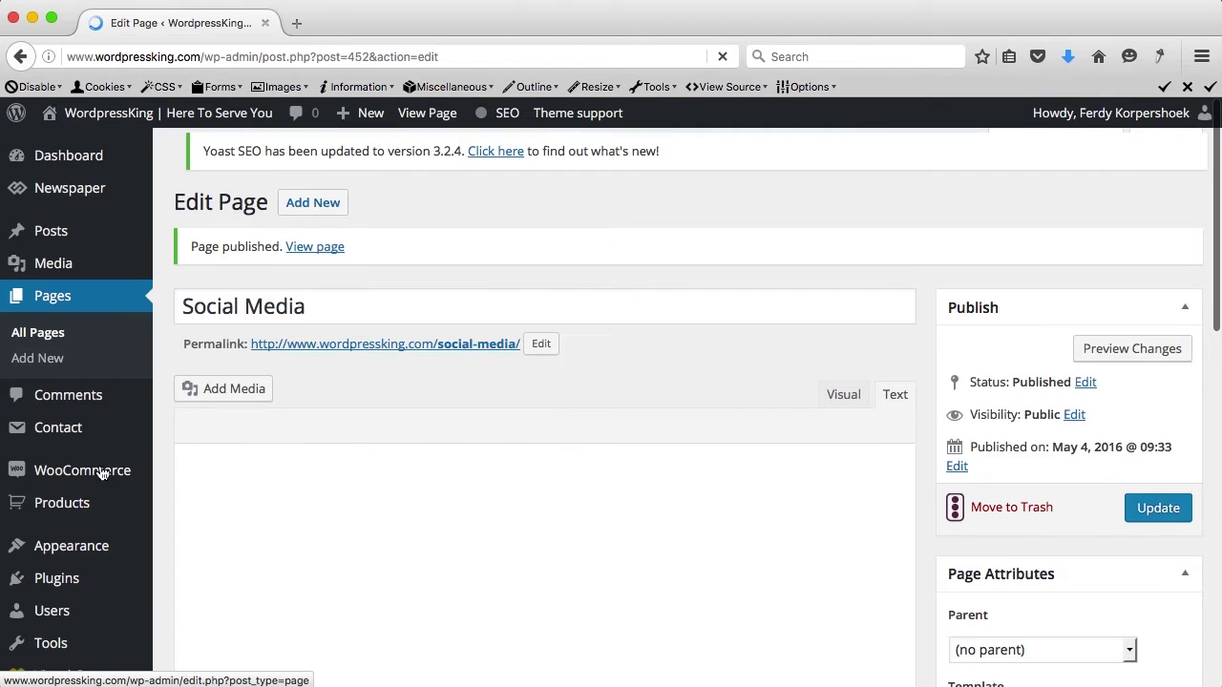
Step: In Appearance > Menus, add the Social Media page and move it under ABOUT US
{"action": "mouse_move", "coordinate": [93, 551]}
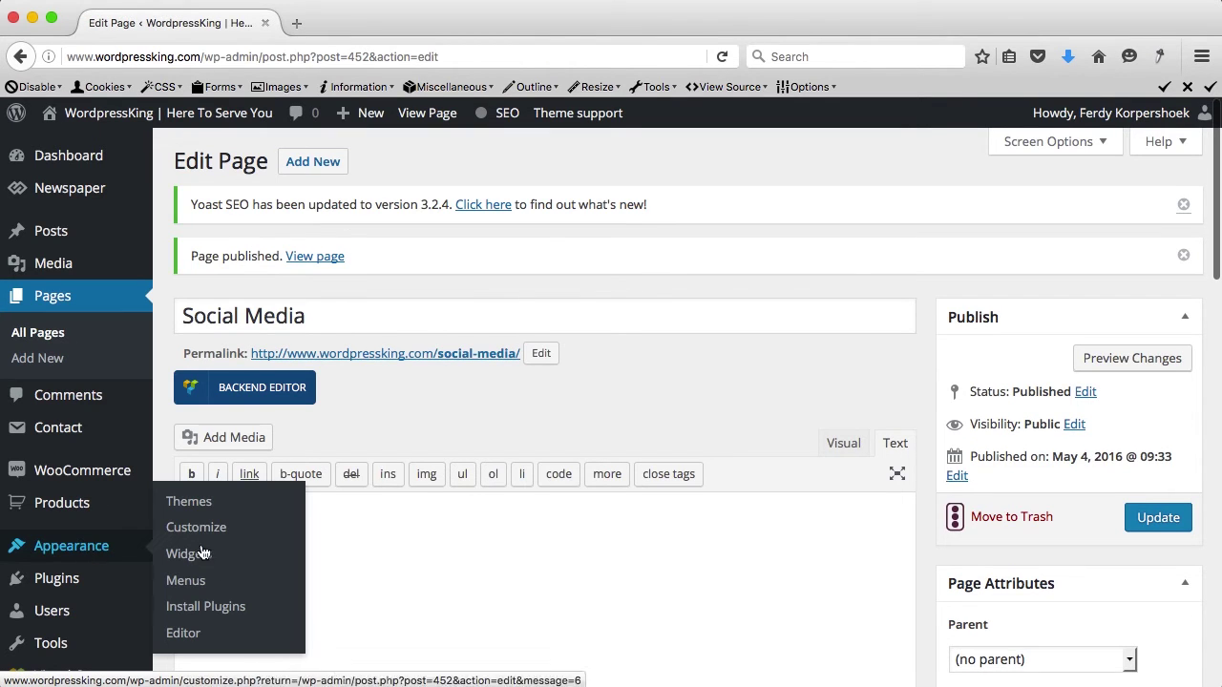
{"action": "left_click", "coordinate": [203, 583]}
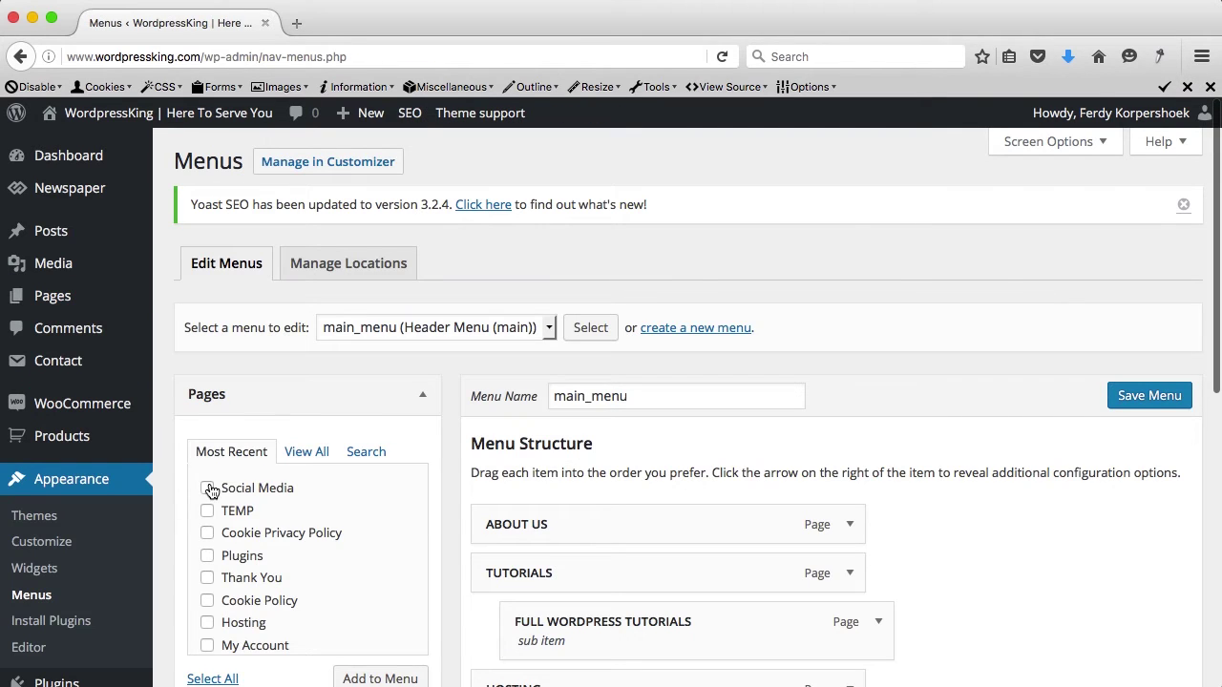
{"action": "left_click", "coordinate": [207, 488]}
{"action": "scroll", "coordinate": [362, 489], "scroll_direction": "down", "scroll_amount": 4}
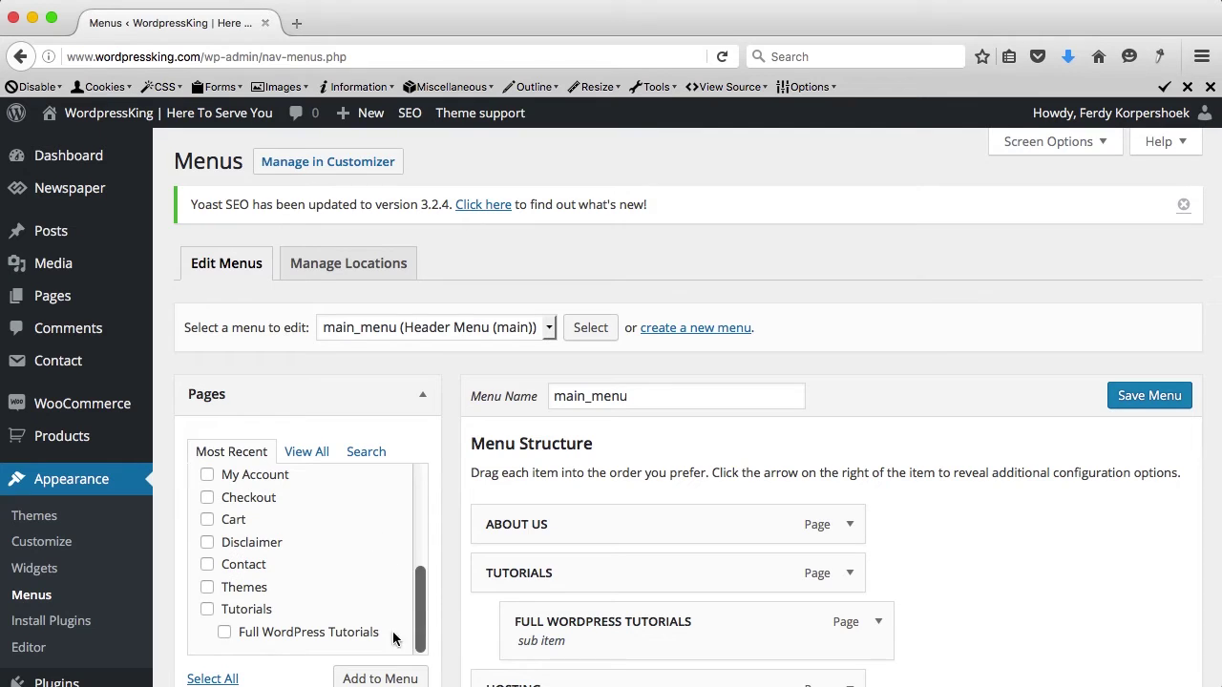
{"action": "left_click", "coordinate": [380, 678]}
{"action": "scroll", "coordinate": [505, 618], "scroll_direction": "down", "scroll_amount": 2}
{"action": "scroll", "coordinate": [505, 619], "scroll_direction": "down", "scroll_amount": 7}
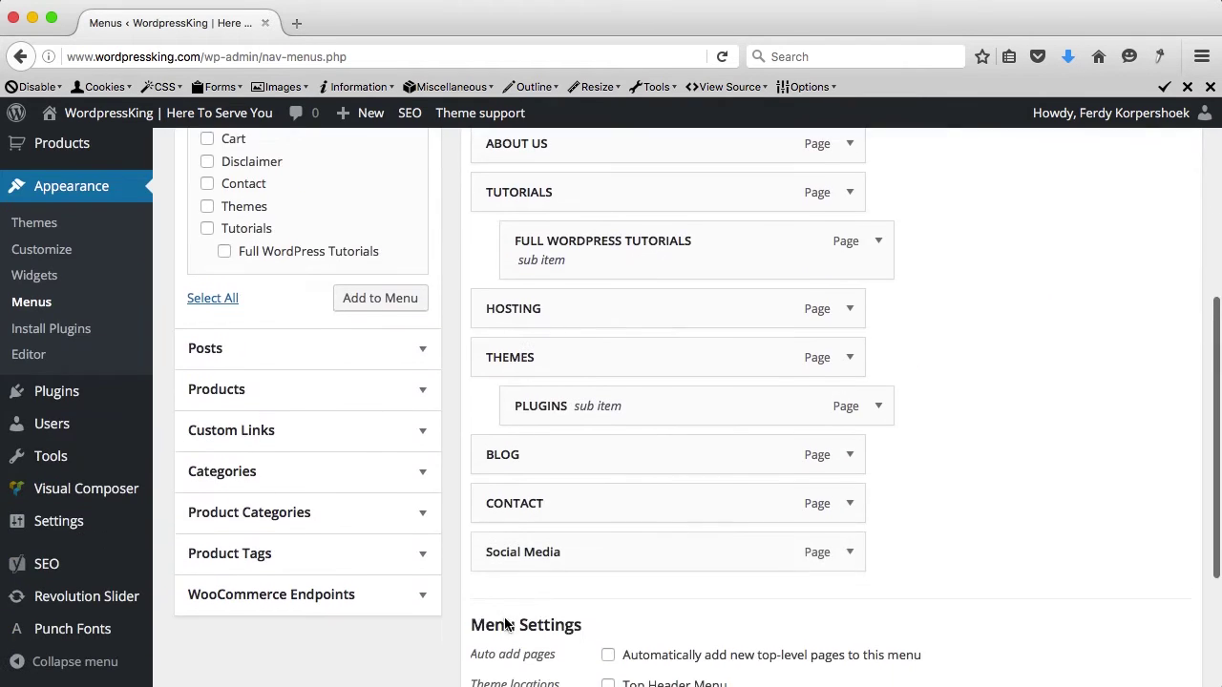
{"action": "left_click_drag", "start_coordinate": [570, 514], "coordinate": [567, 166]}
{"action": "scroll", "coordinate": [573, 165], "scroll_direction": "up", "scroll_amount": 3}
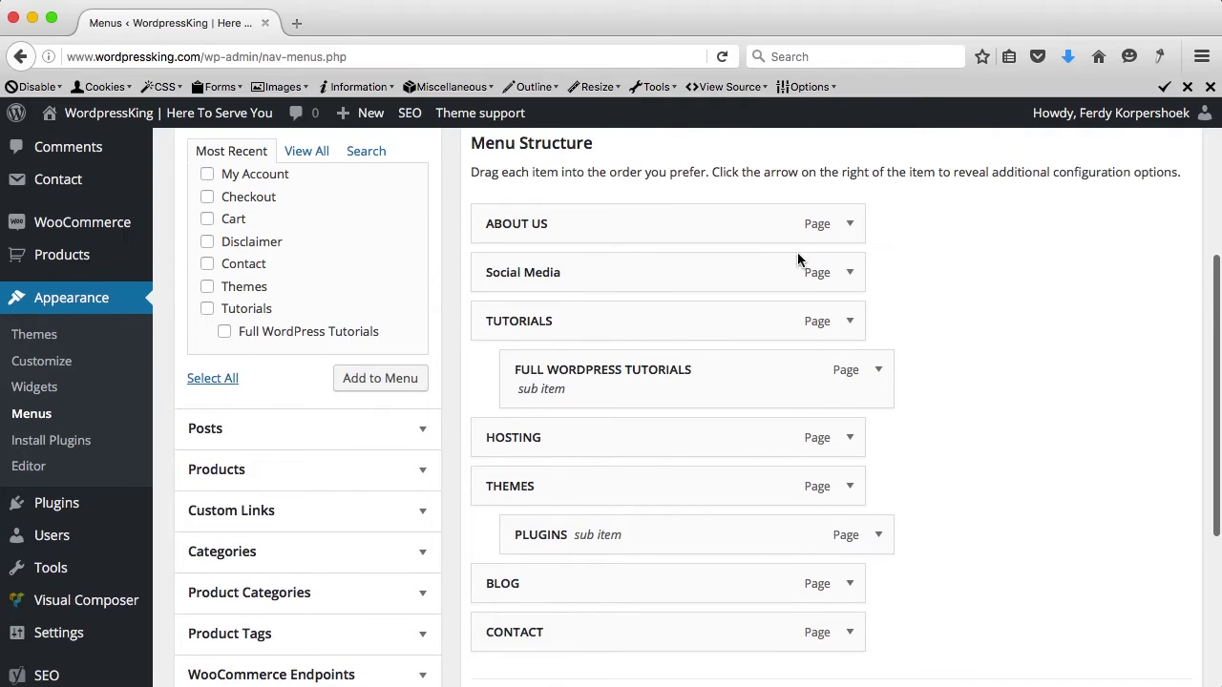
Step: Change the menu item's navigation label to 'SOCIAL MEDIA' and save the menu
{"action": "left_click", "coordinate": [850, 273]}
{"action": "left_click", "coordinate": [616, 342]}
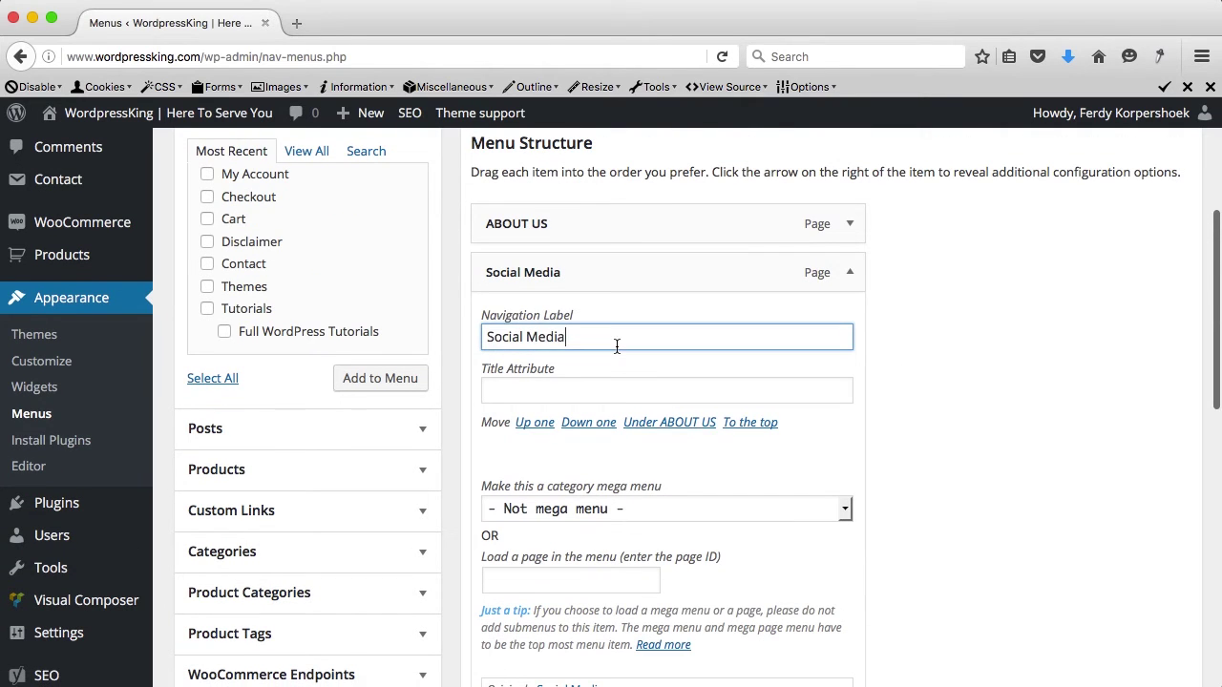
{"action": "key", "text": "super+a"}
{"action": "type", "text": "SOCIAL "}
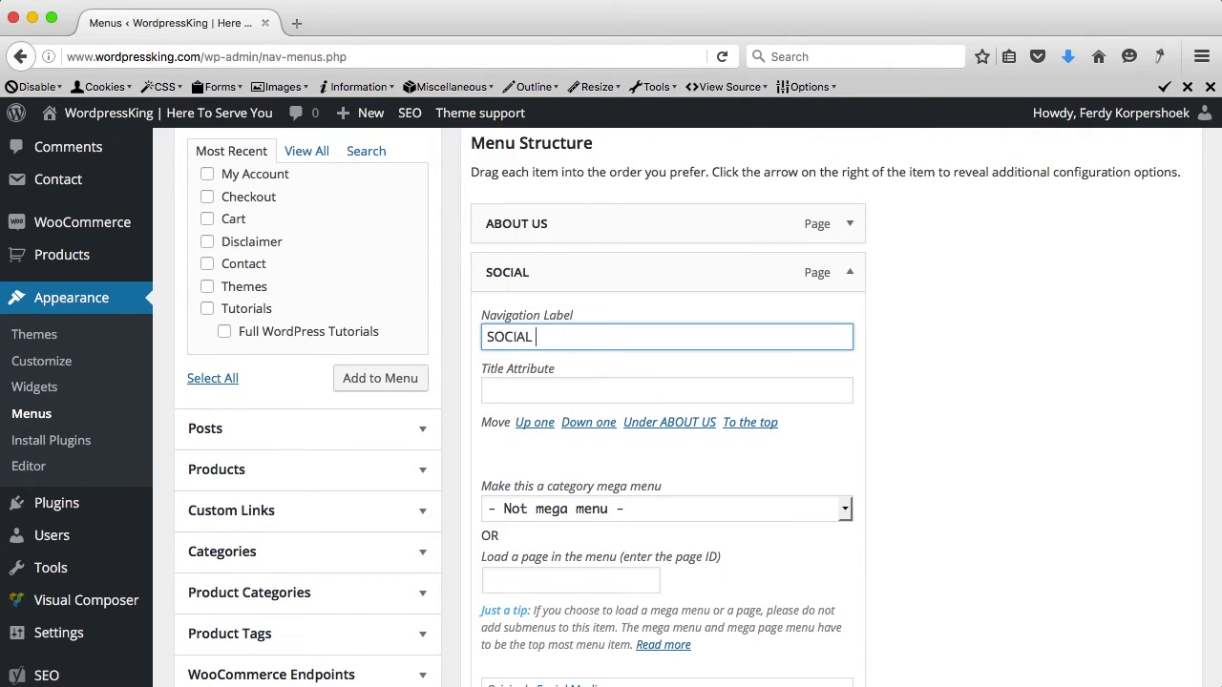
{"action": "type", "text": "MEDIA"}
{"action": "scroll", "coordinate": [605, 380], "scroll_direction": "down", "scroll_amount": 10}
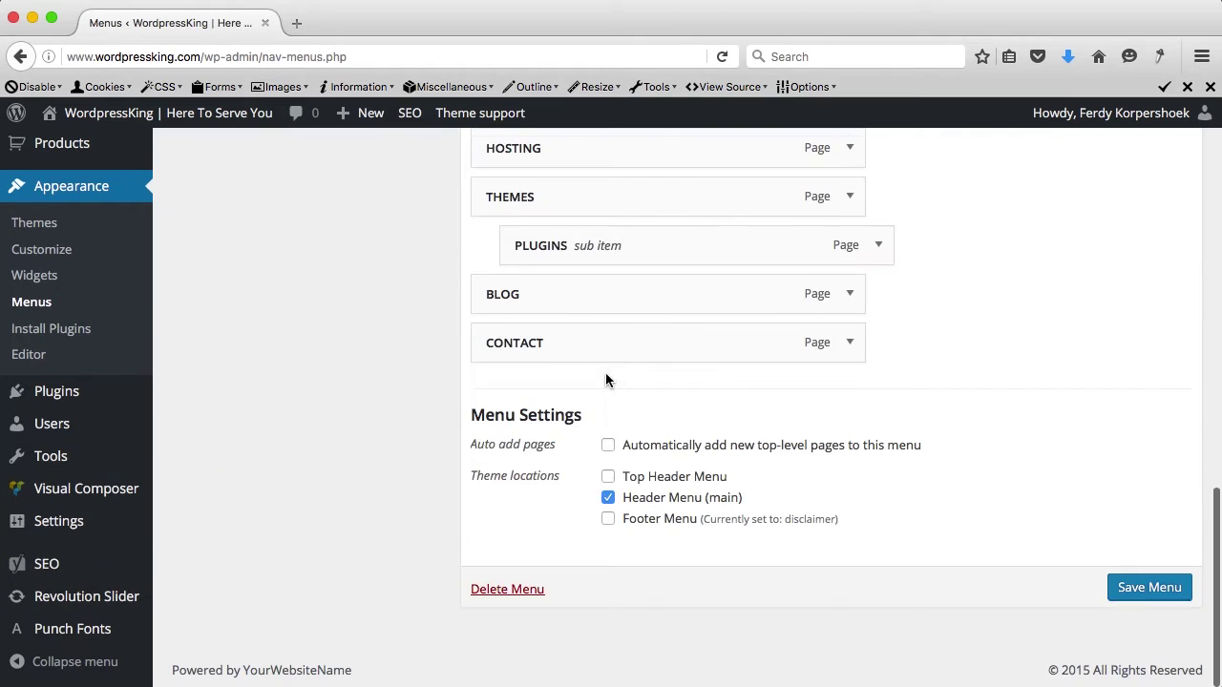
{"action": "left_click", "coordinate": [1123, 579]}
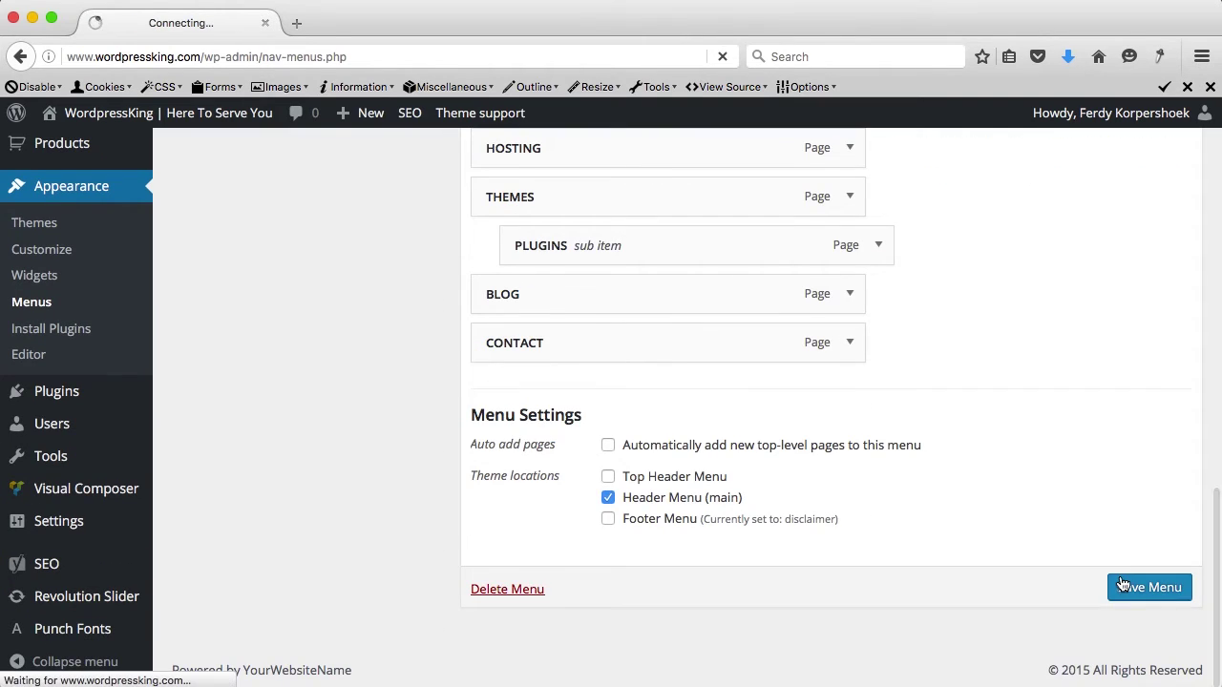
Step: Open the live site and follow the SOCIAL MEDIA menu link to the new page
{"action": "middle_click", "coordinate": [194, 127]}
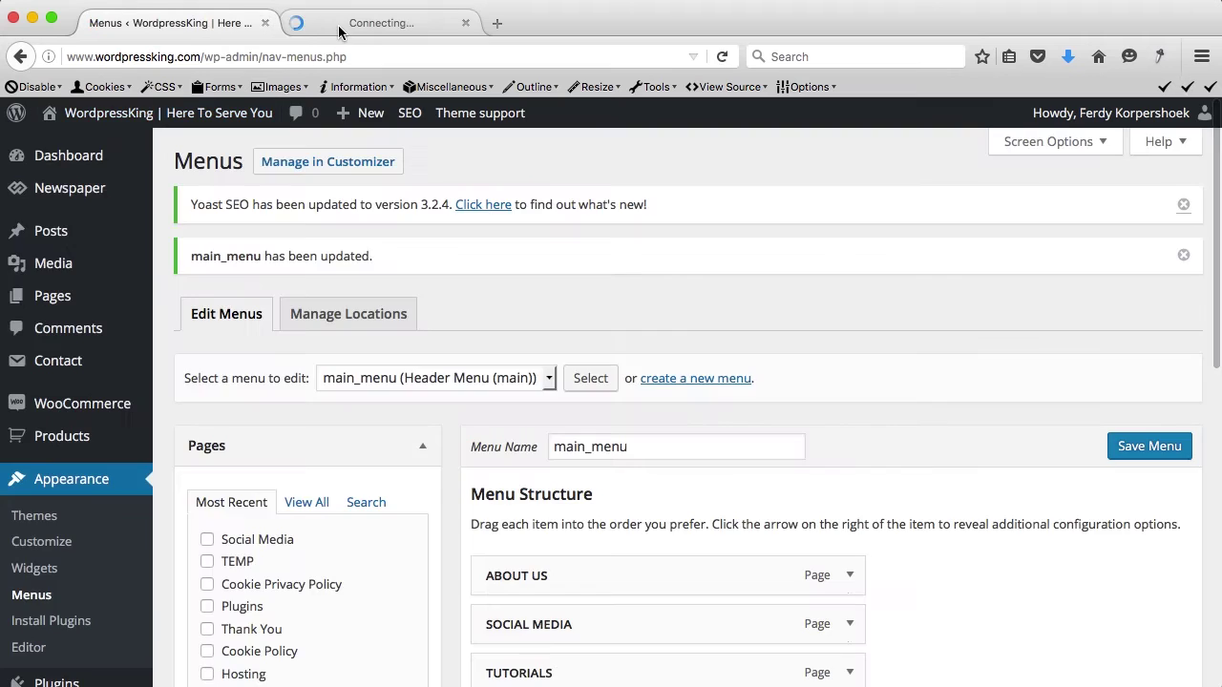
{"action": "left_click", "coordinate": [340, 27]}
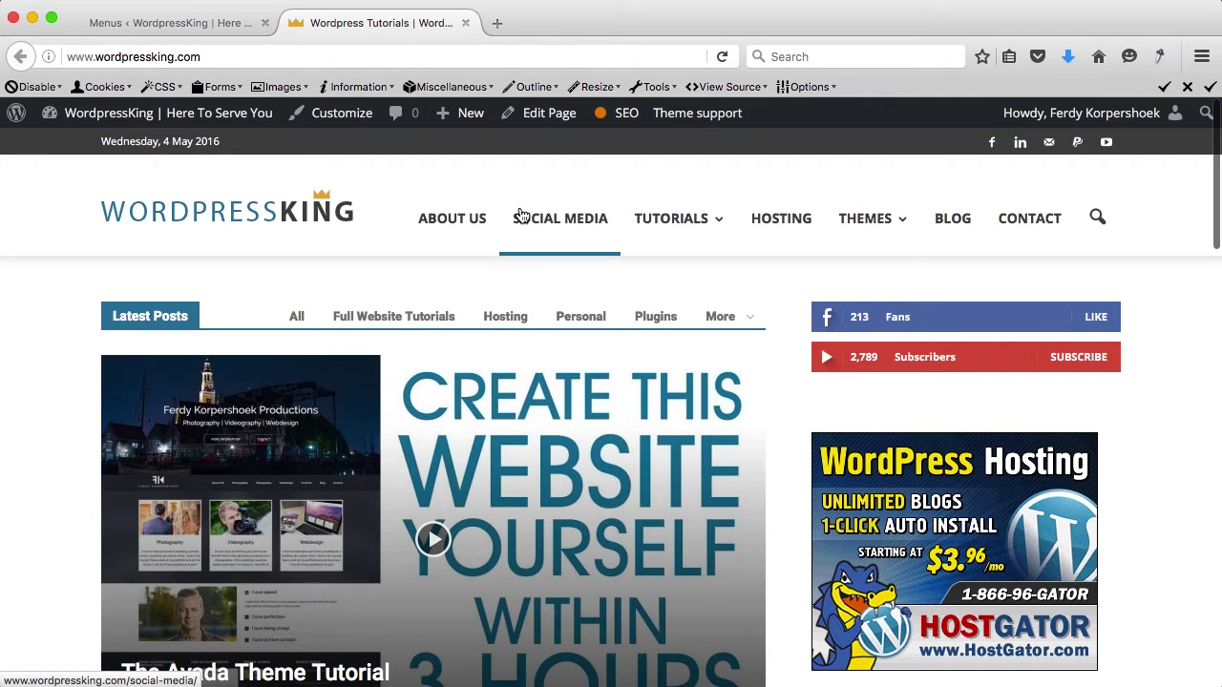
{"action": "left_click", "coordinate": [543, 224]}
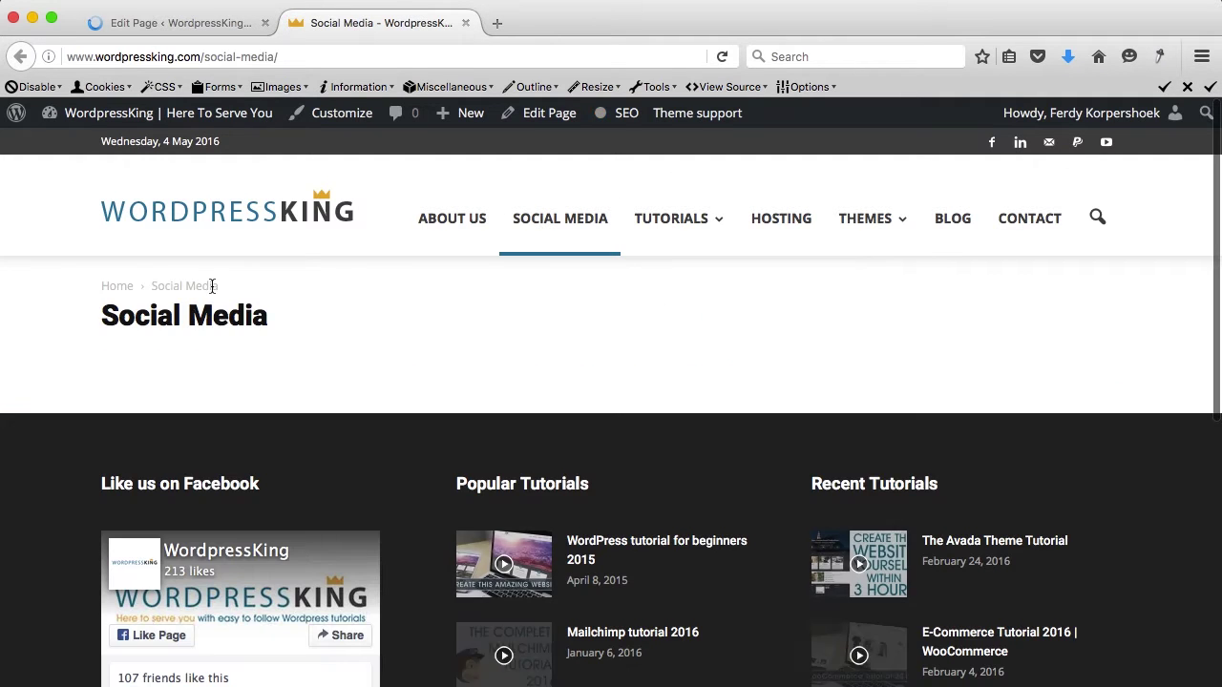
{"action": "left_click", "coordinate": [263, 23]}
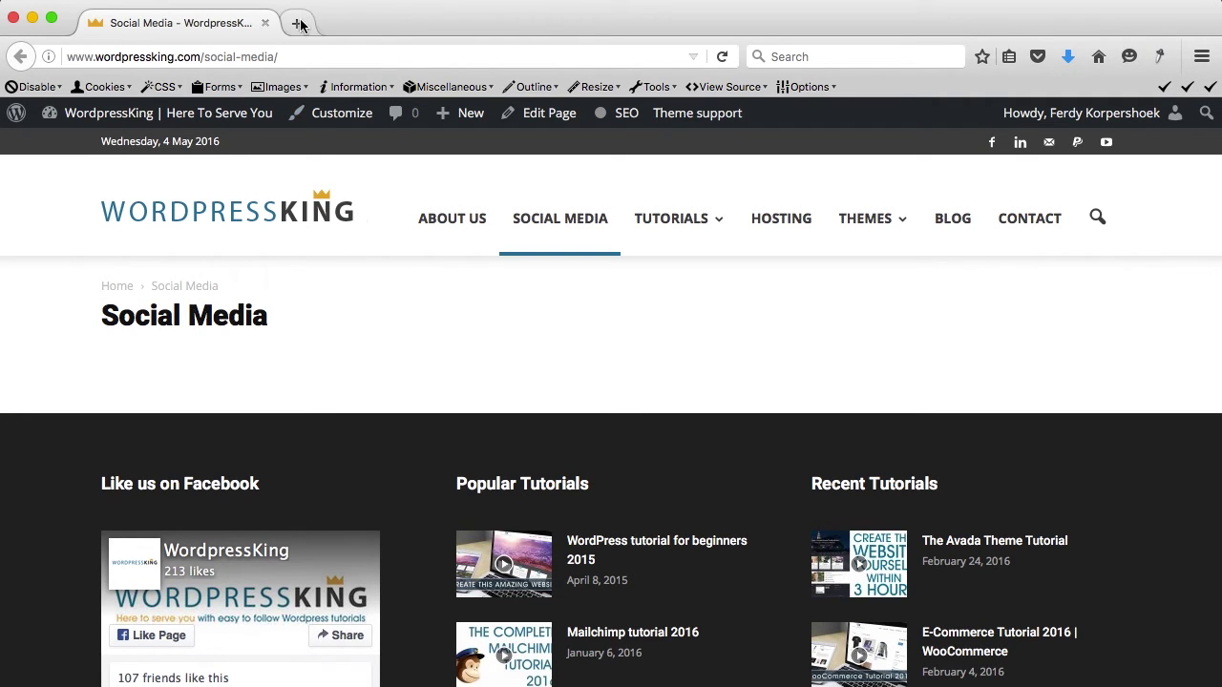
Step: Go to juicer.io in a new tab and open its Live Examples section
{"action": "left_click", "coordinate": [296, 22]}
{"action": "type", "text": "juicer.io"}
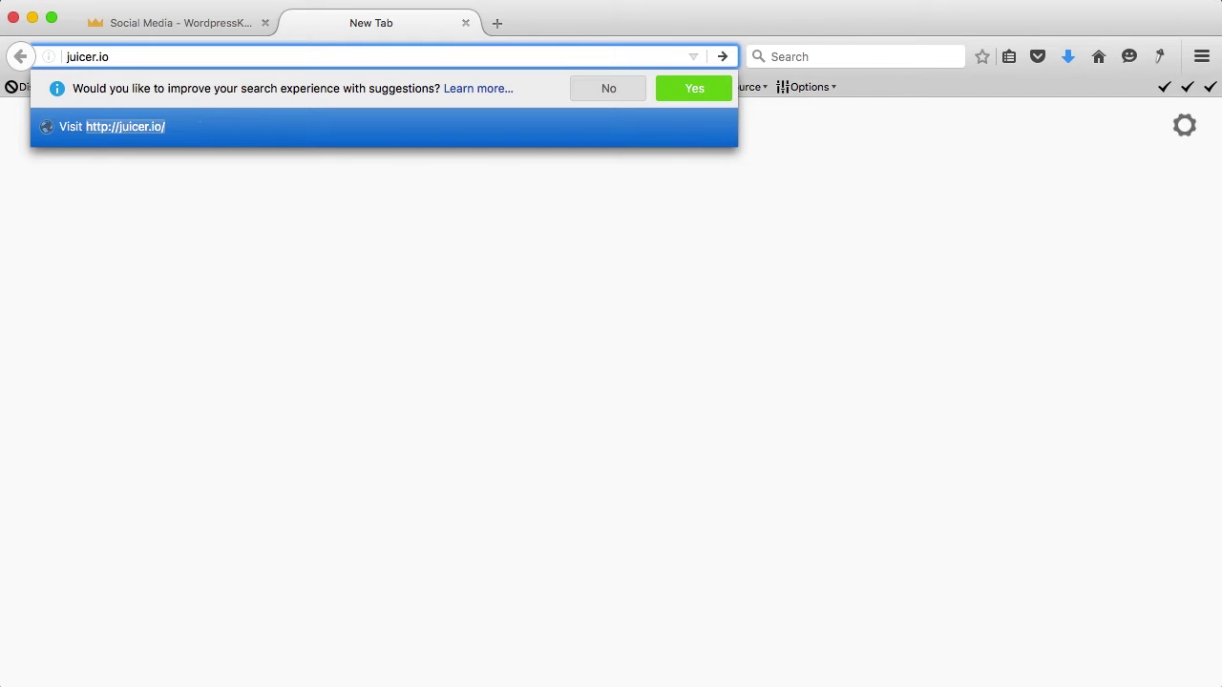
{"action": "key", "text": "Return"}
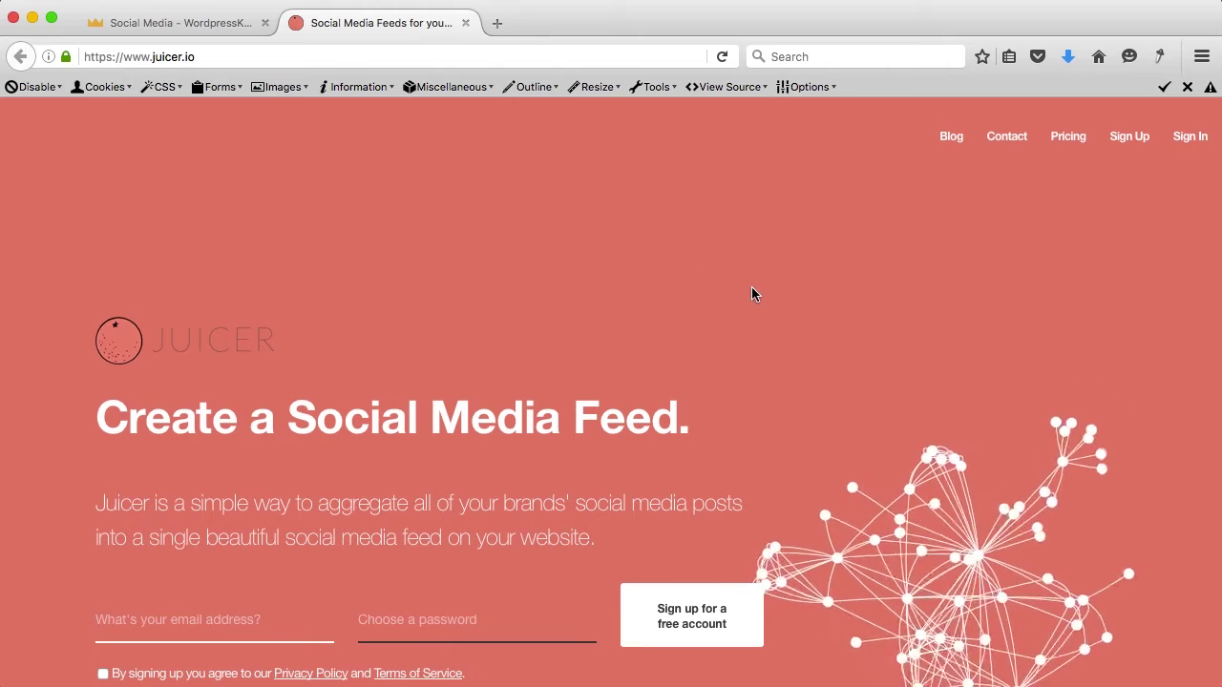
{"action": "scroll", "coordinate": [752, 286], "scroll_direction": "down", "scroll_amount": 1}
{"action": "scroll", "coordinate": [752, 286], "scroll_direction": "down", "scroll_amount": 20}
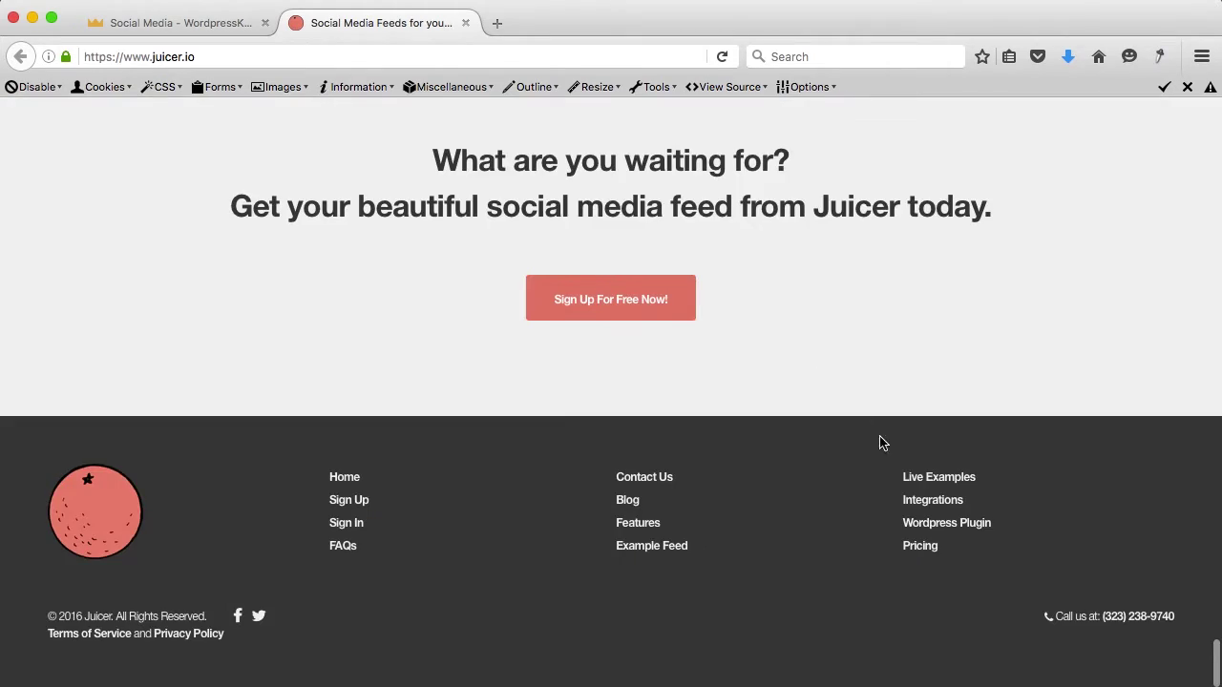
{"action": "left_click", "coordinate": [935, 488]}
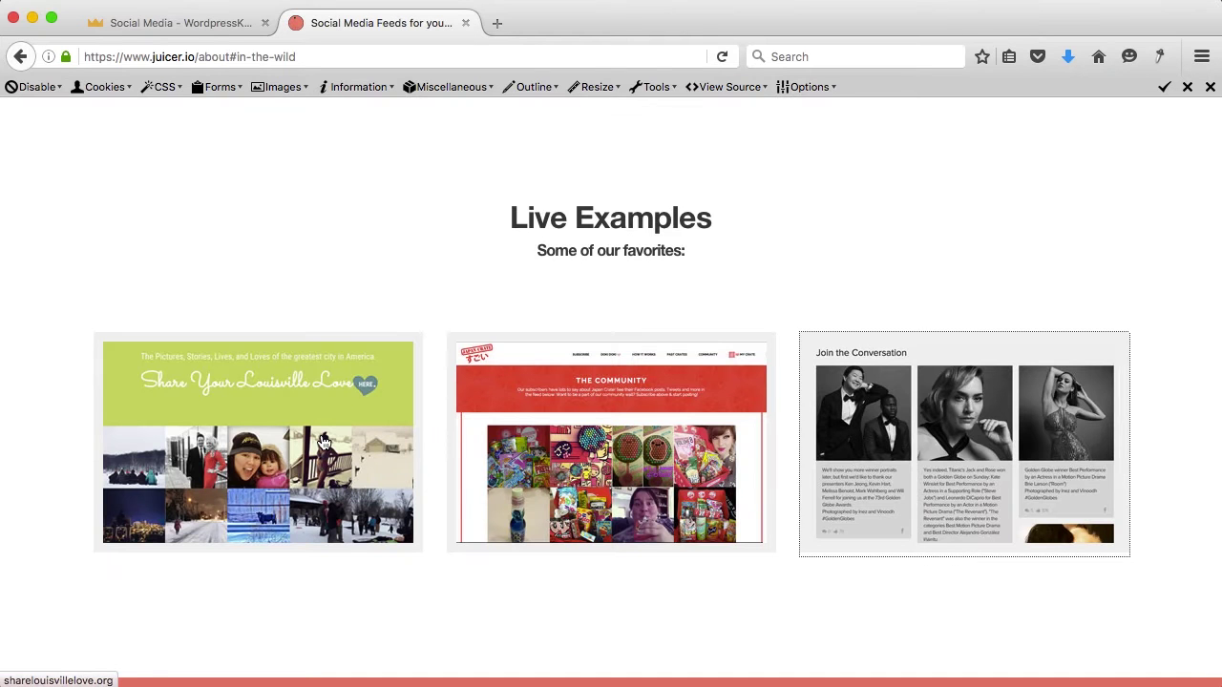
Step: Open the Share Louisville Love and Golden Globes examples, browse Share Louisville Love, then close it
{"action": "left_click", "coordinate": [417, 432]}
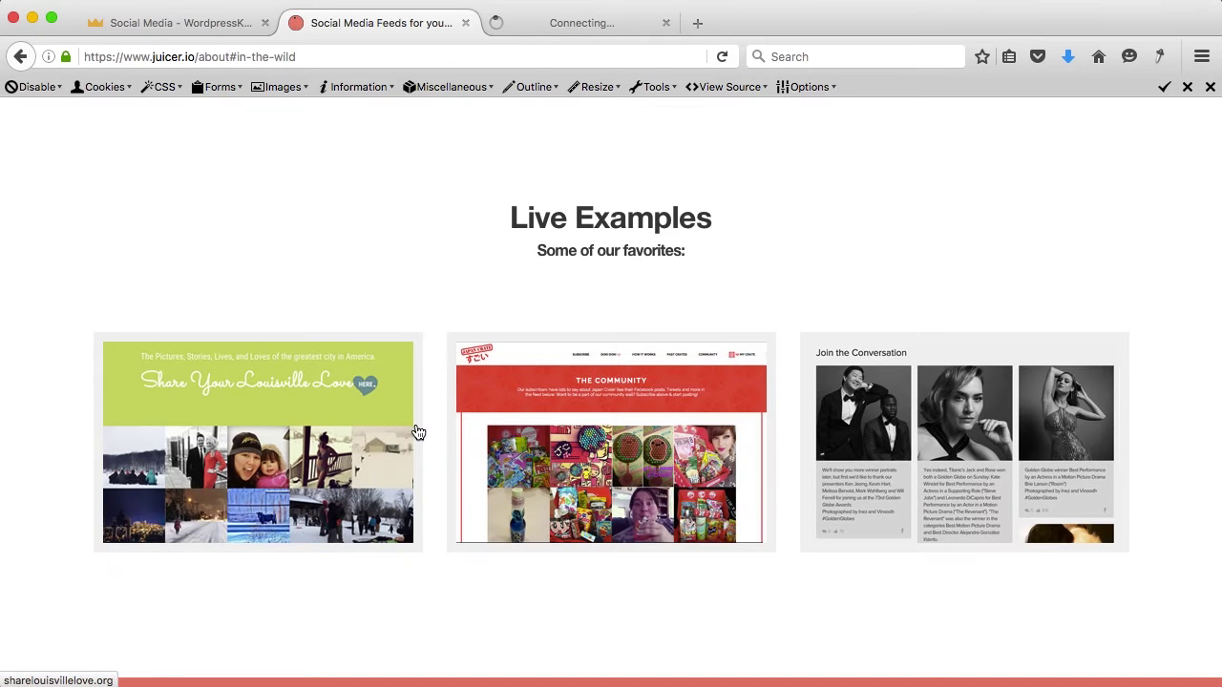
{"action": "left_click", "coordinate": [917, 442]}
{"action": "left_click", "coordinate": [594, 27]}
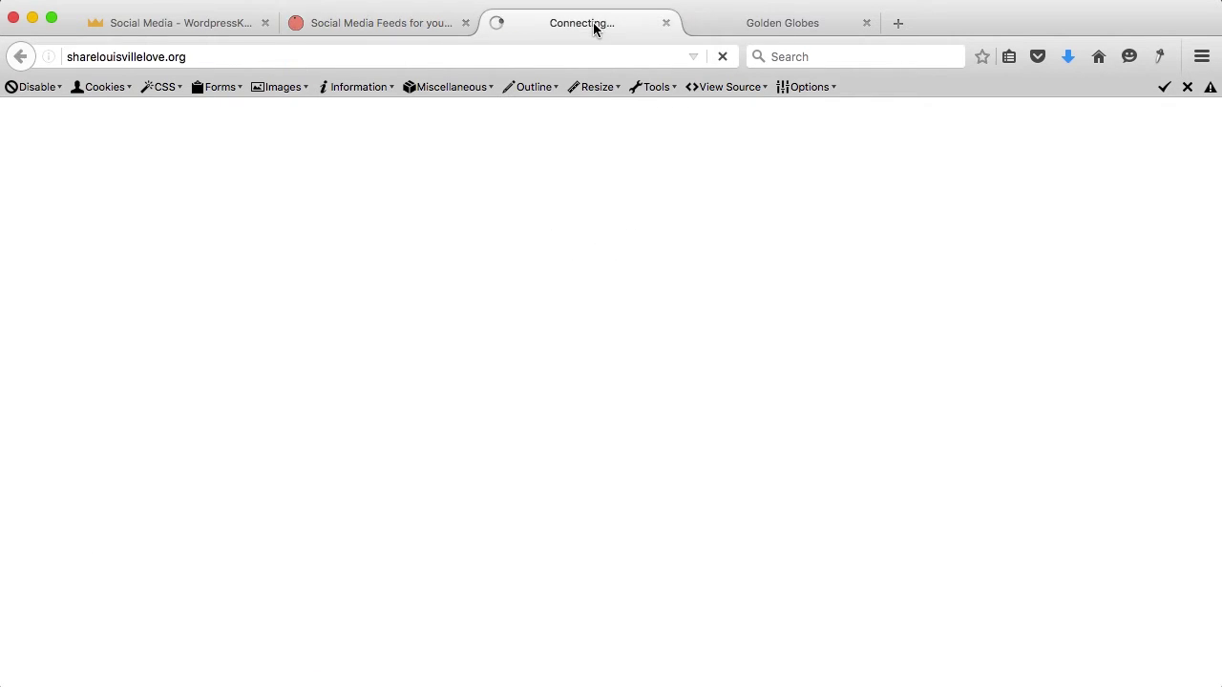
{"action": "scroll", "coordinate": [526, 347], "scroll_direction": "down", "scroll_amount": 5}
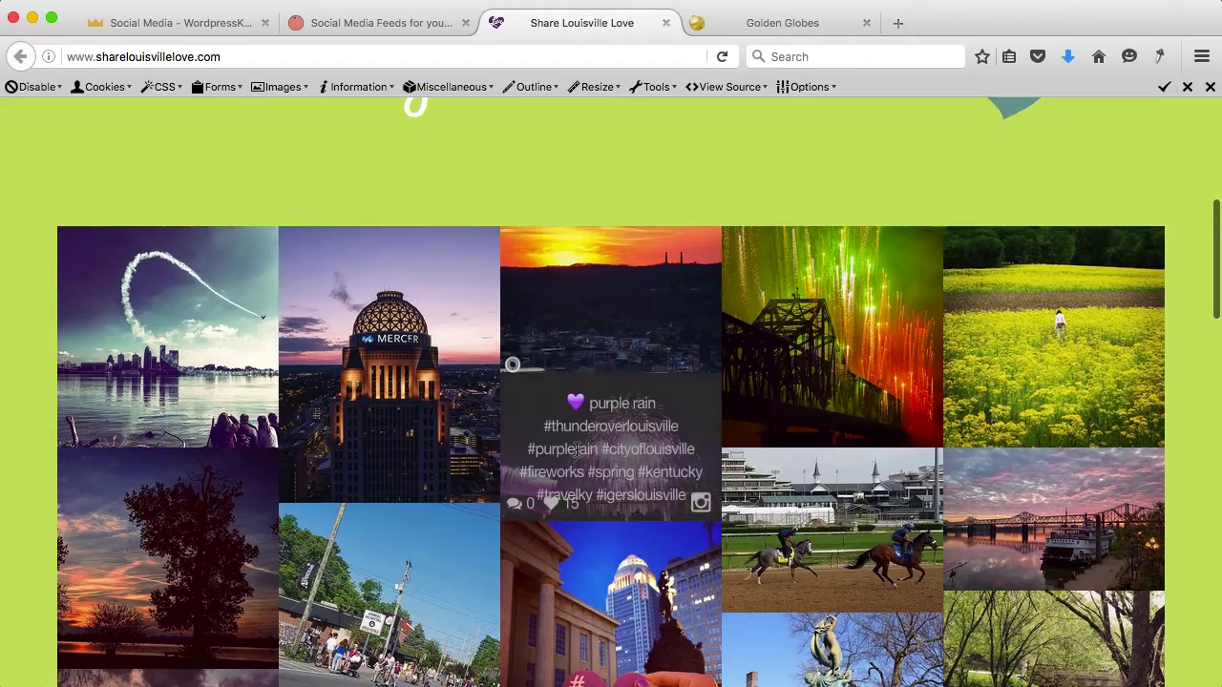
{"action": "scroll", "coordinate": [575, 451], "scroll_direction": "down", "scroll_amount": 5}
{"action": "scroll", "coordinate": [577, 456], "scroll_direction": "up", "scroll_amount": 3}
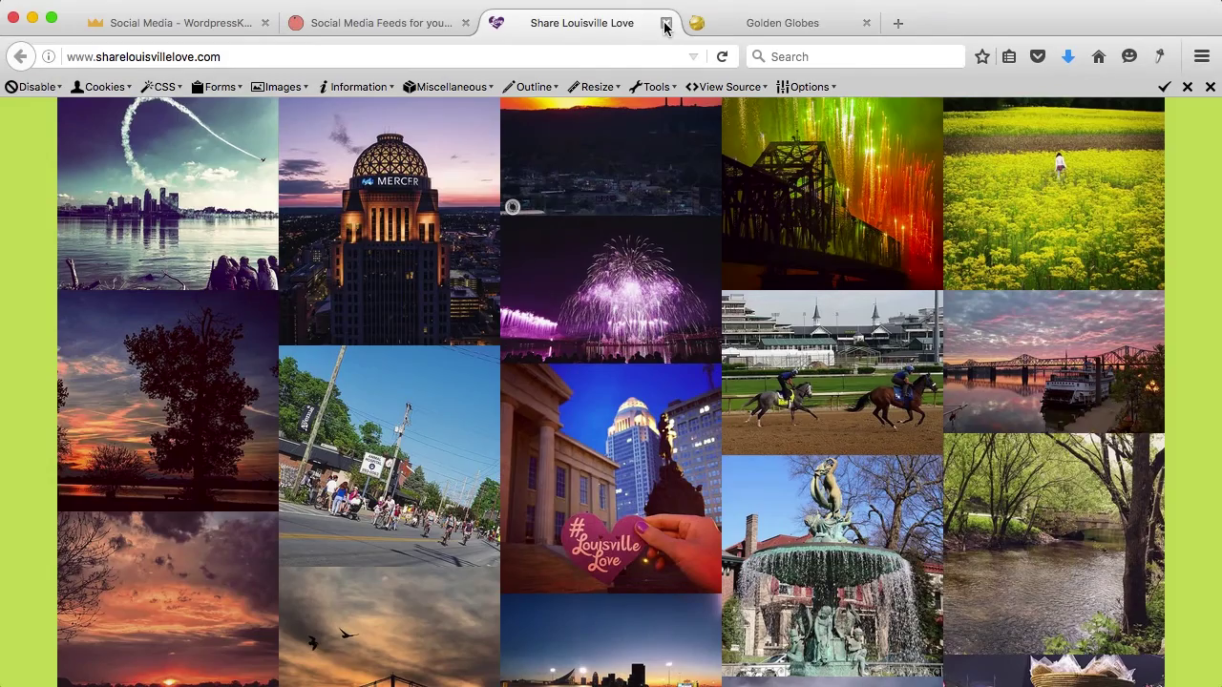
{"action": "left_click", "coordinate": [666, 22]}
Step: Browse the Golden Globes feed, load more posts, then close it and return to Juicer's top
{"action": "scroll", "coordinate": [605, 409], "scroll_direction": "down", "scroll_amount": 10}
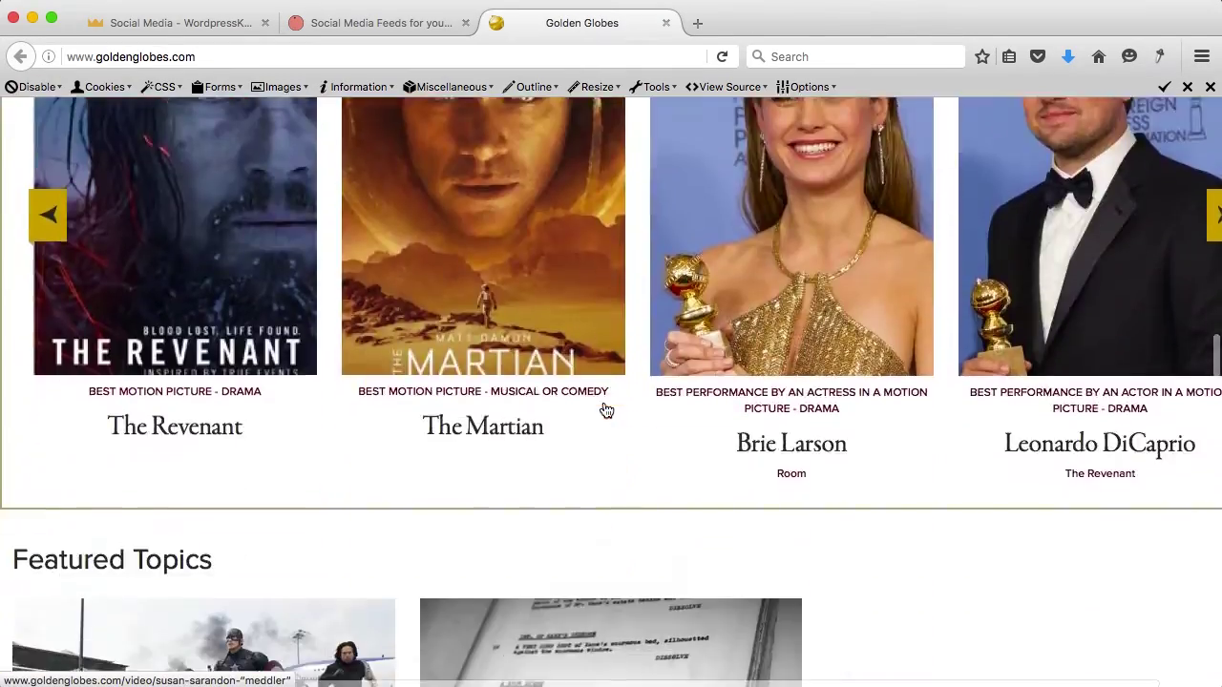
{"action": "scroll", "coordinate": [605, 410], "scroll_direction": "down", "scroll_amount": 15}
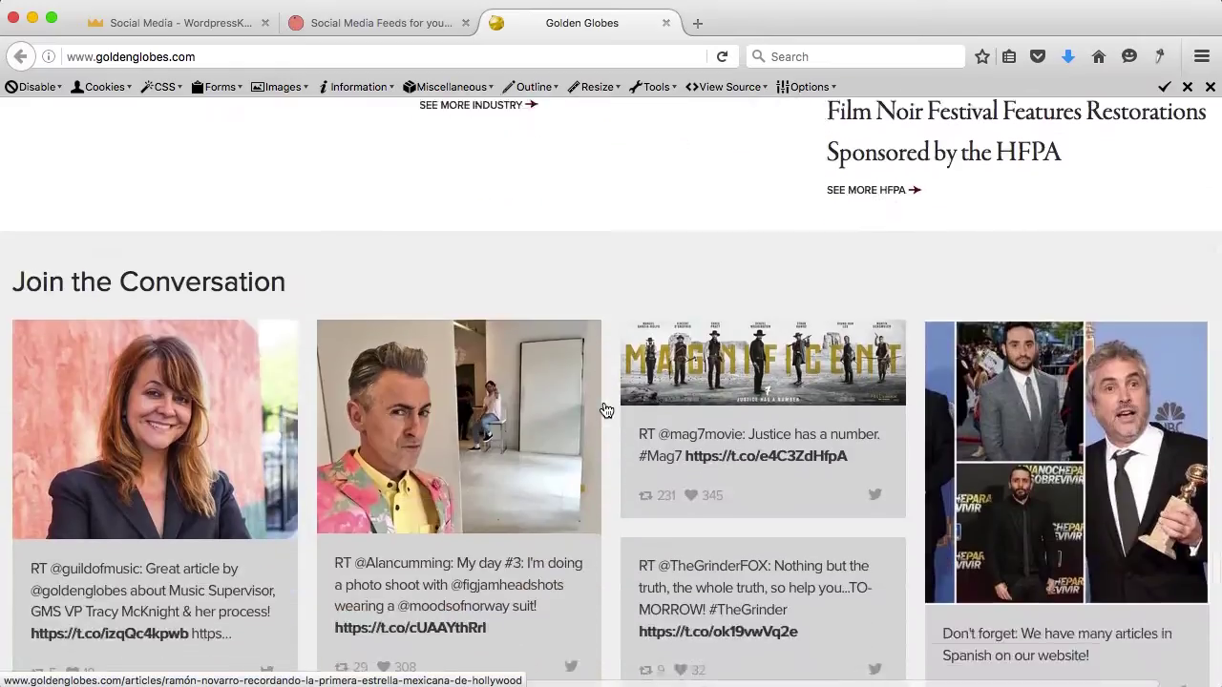
{"action": "scroll", "coordinate": [606, 409], "scroll_direction": "down", "scroll_amount": 3}
{"action": "scroll", "coordinate": [213, 306], "scroll_direction": "up", "scroll_amount": 2}
{"action": "scroll", "coordinate": [216, 307], "scroll_direction": "down", "scroll_amount": 1}
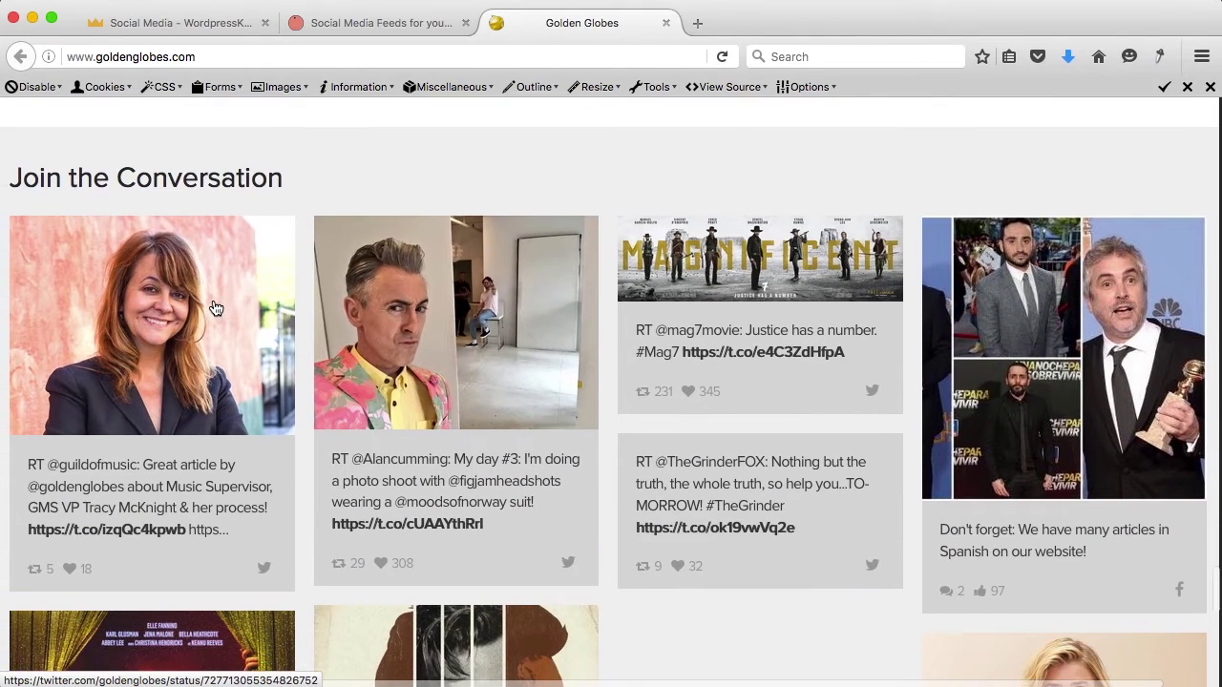
{"action": "scroll", "coordinate": [638, 303], "scroll_direction": "down", "scroll_amount": 4}
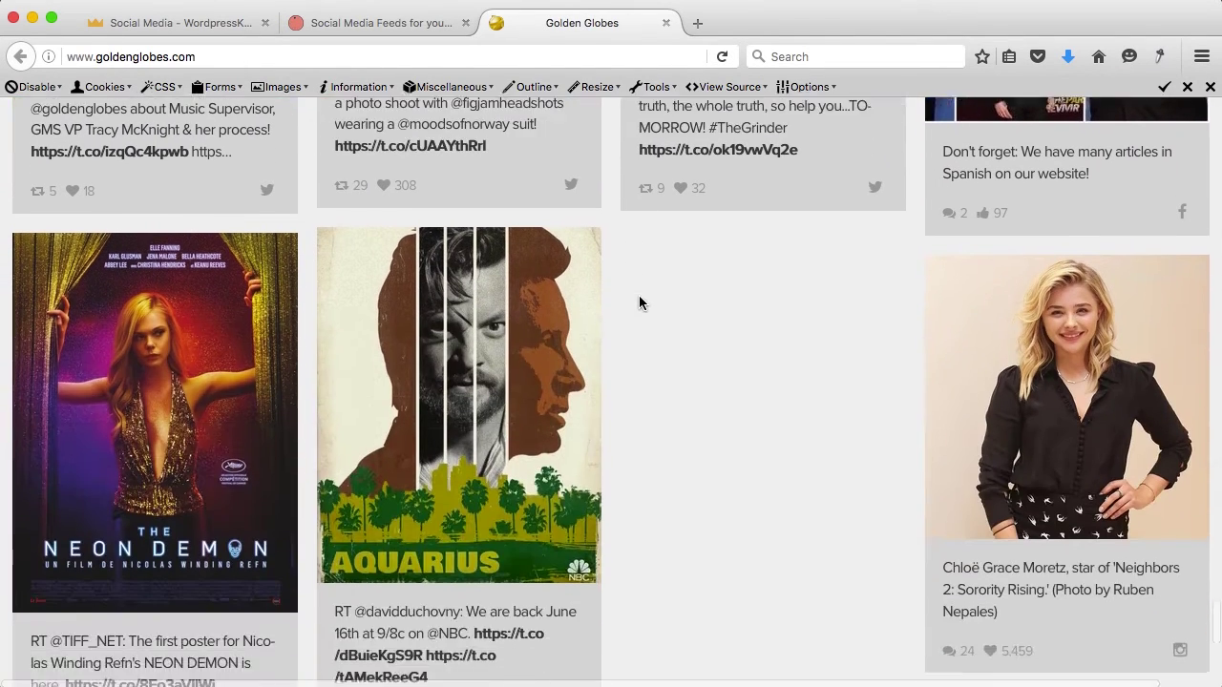
{"action": "scroll", "coordinate": [639, 303], "scroll_direction": "down", "scroll_amount": 4}
{"action": "scroll", "coordinate": [638, 302], "scroll_direction": "up", "scroll_amount": 1}
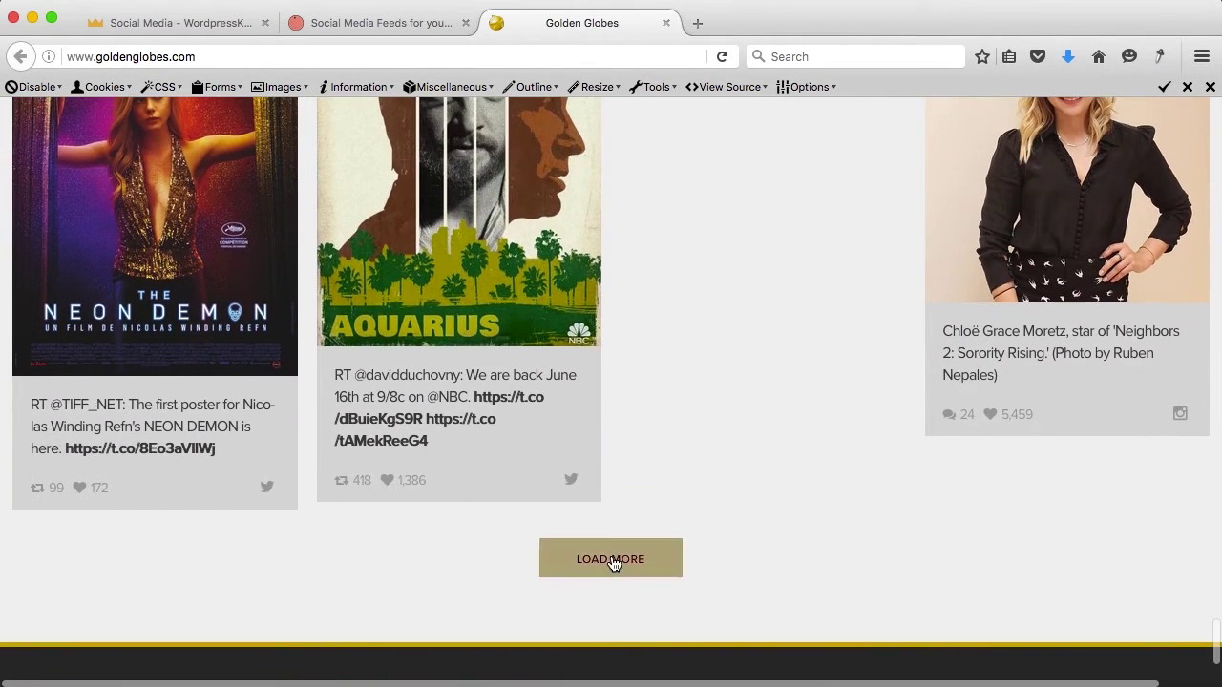
{"action": "left_click", "coordinate": [611, 560]}
{"action": "scroll", "coordinate": [631, 558], "scroll_direction": "down", "scroll_amount": 5}
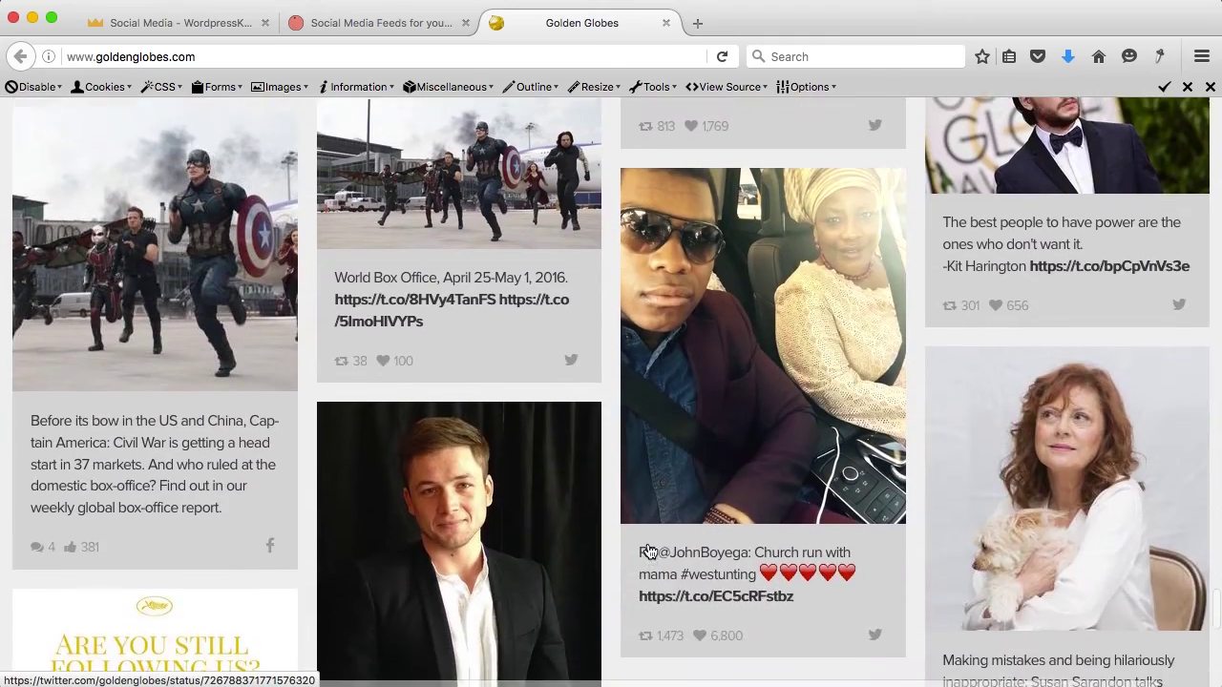
{"action": "scroll", "coordinate": [647, 552], "scroll_direction": "up", "scroll_amount": 5}
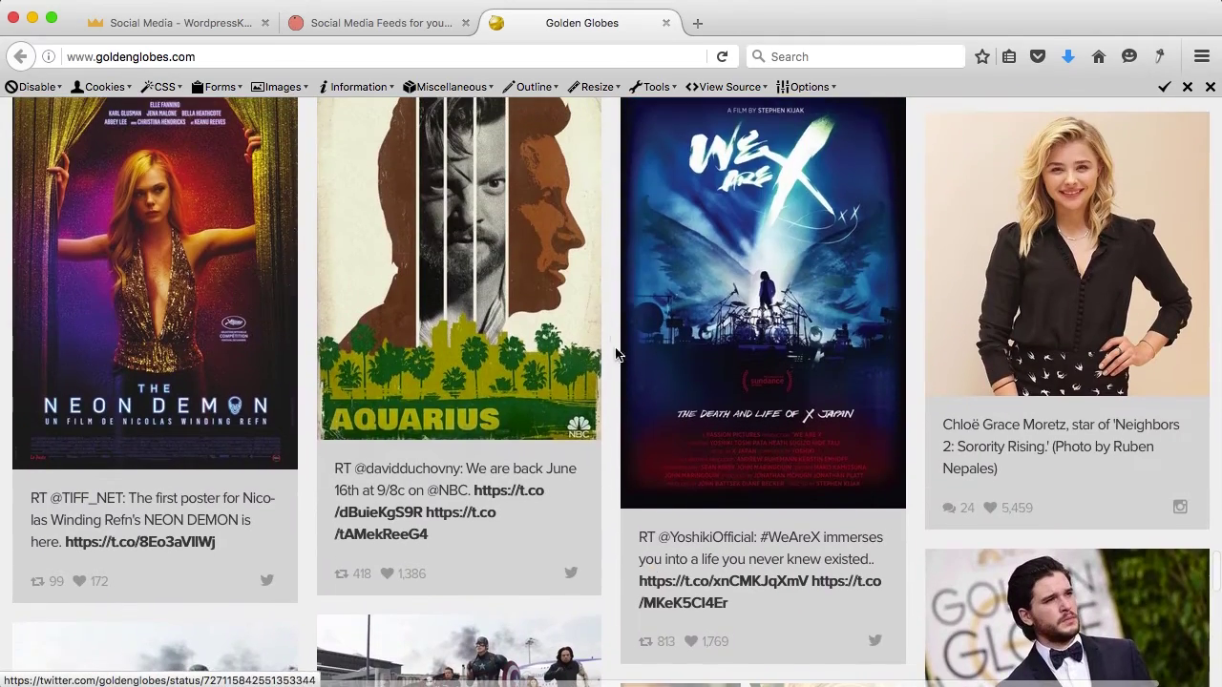
{"action": "scroll", "coordinate": [611, 330], "scroll_direction": "up", "scroll_amount": 4}
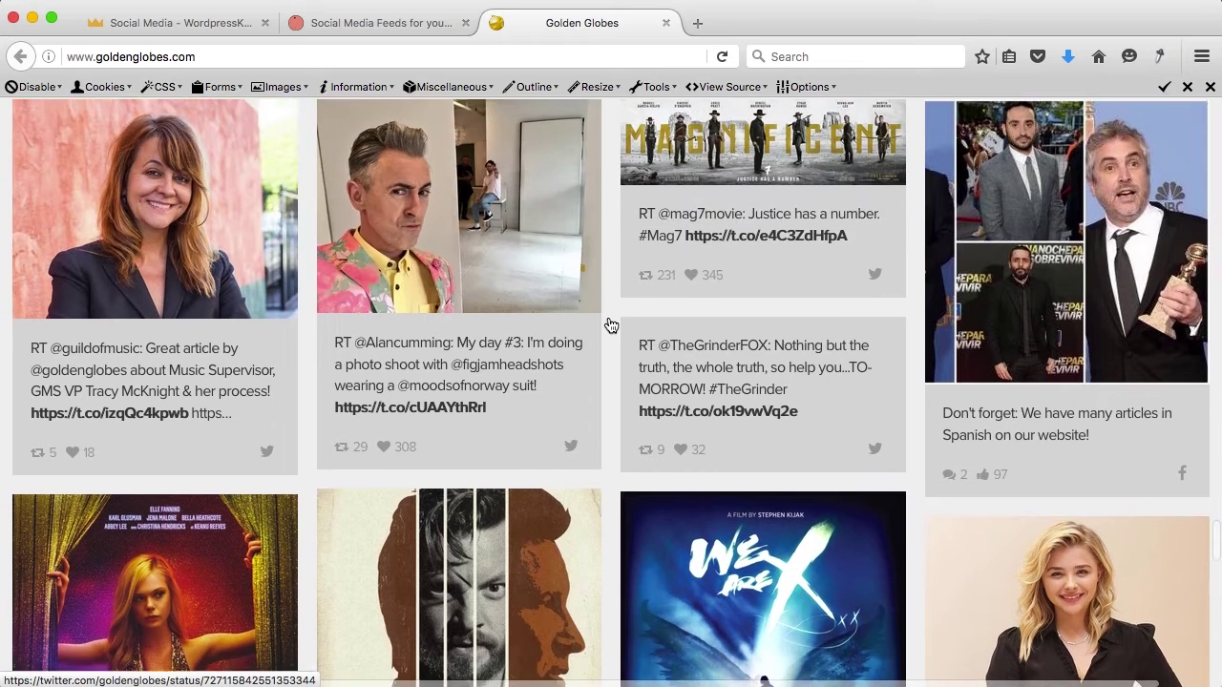
{"action": "scroll", "coordinate": [611, 326], "scroll_direction": "up", "scroll_amount": 1}
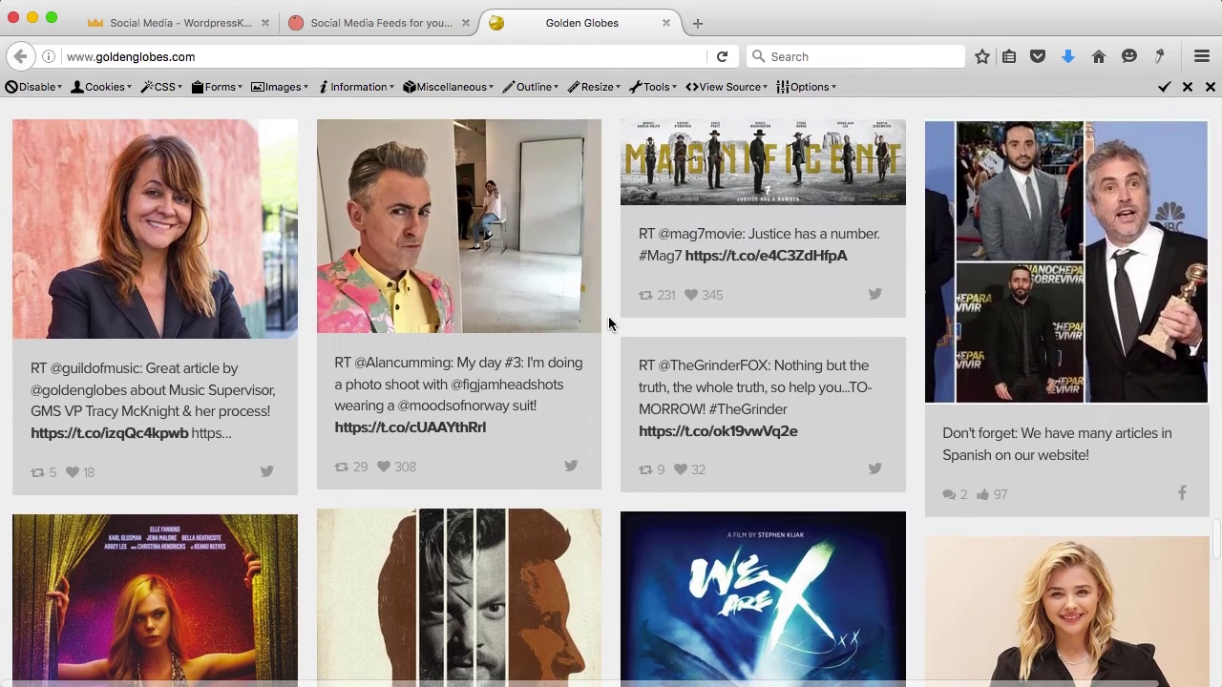
{"action": "left_click", "coordinate": [667, 23]}
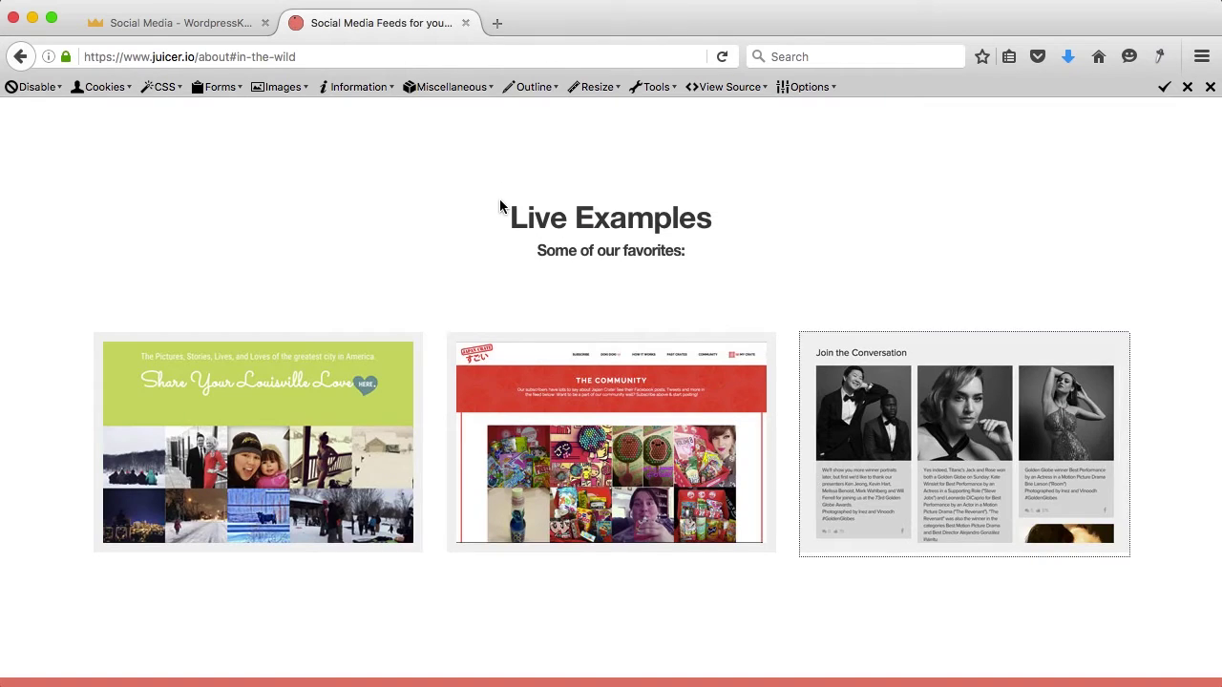
{"action": "scroll", "coordinate": [500, 207], "scroll_direction": "up", "scroll_amount": 10}
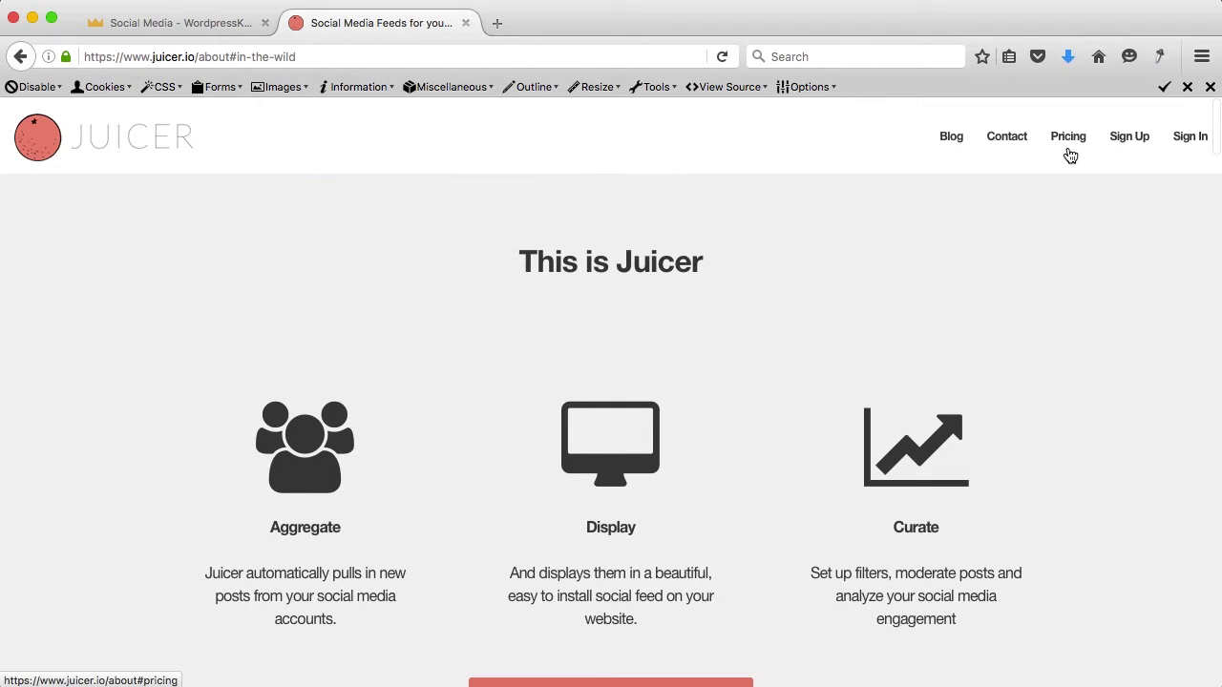
Step: Sign up for Juicer with an e-mail address and password, agreeing to the terms
{"action": "left_click", "coordinate": [1138, 141]}
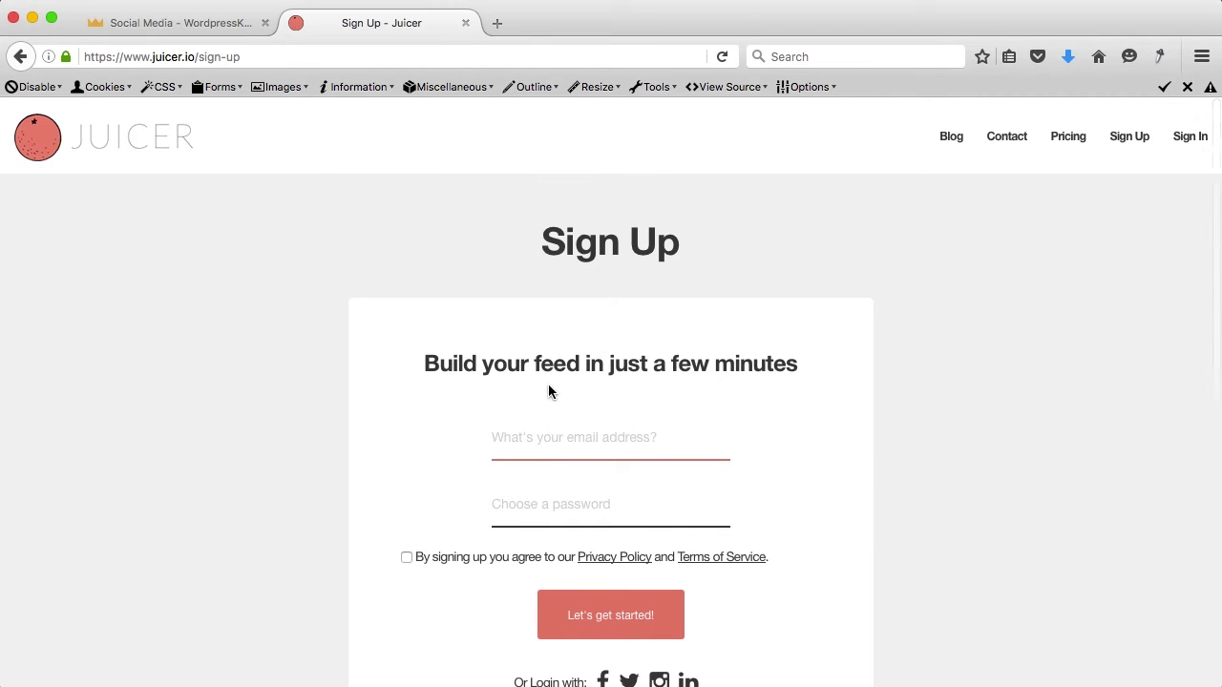
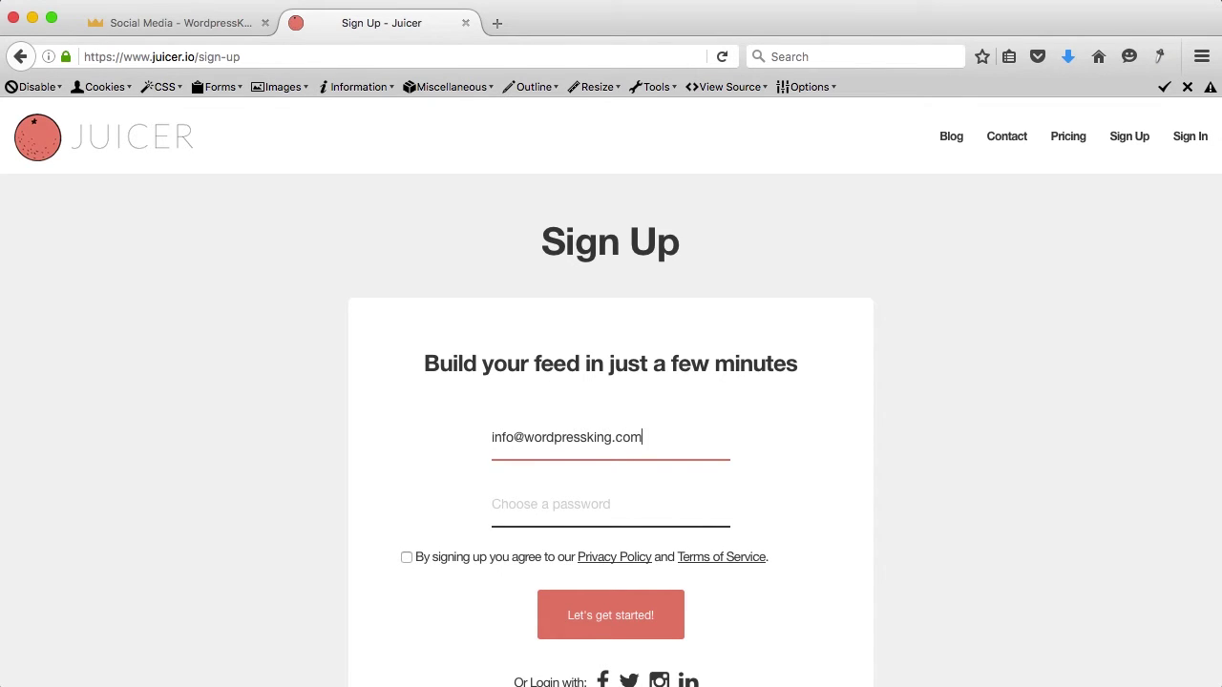
{"action": "key", "text": "Tab"}
{"action": "scroll", "coordinate": [611, 396], "scroll_direction": "down", "scroll_amount": 2}
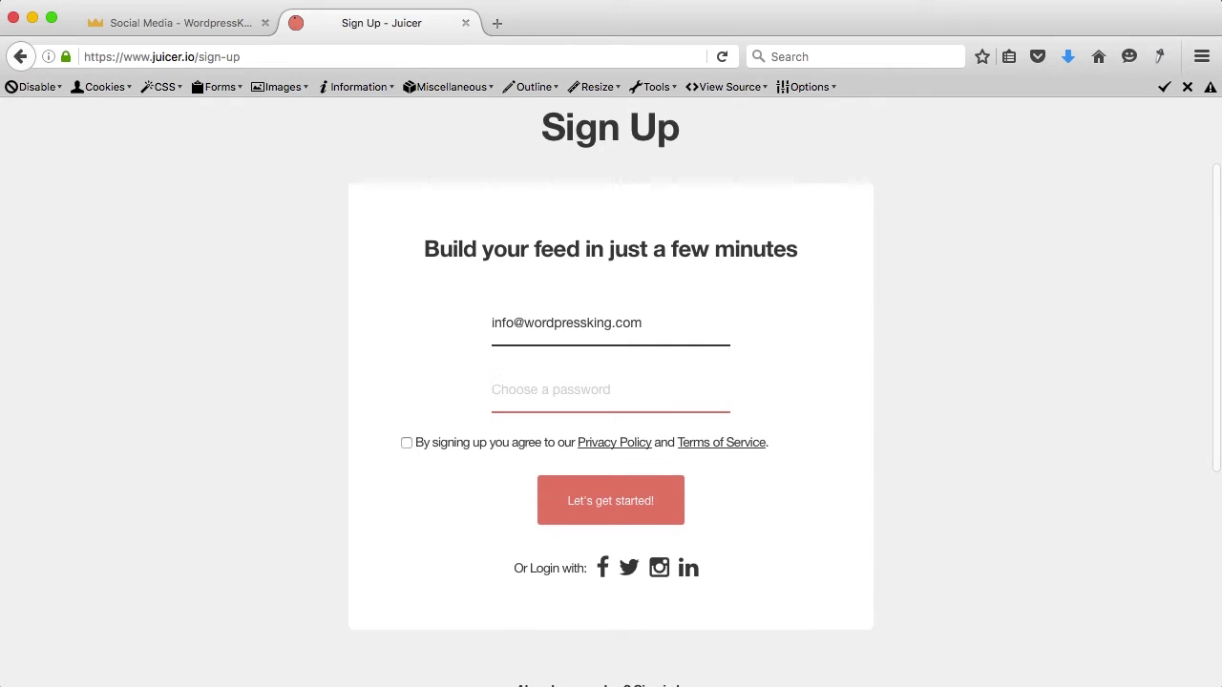
{"action": "type", "text": "***"}
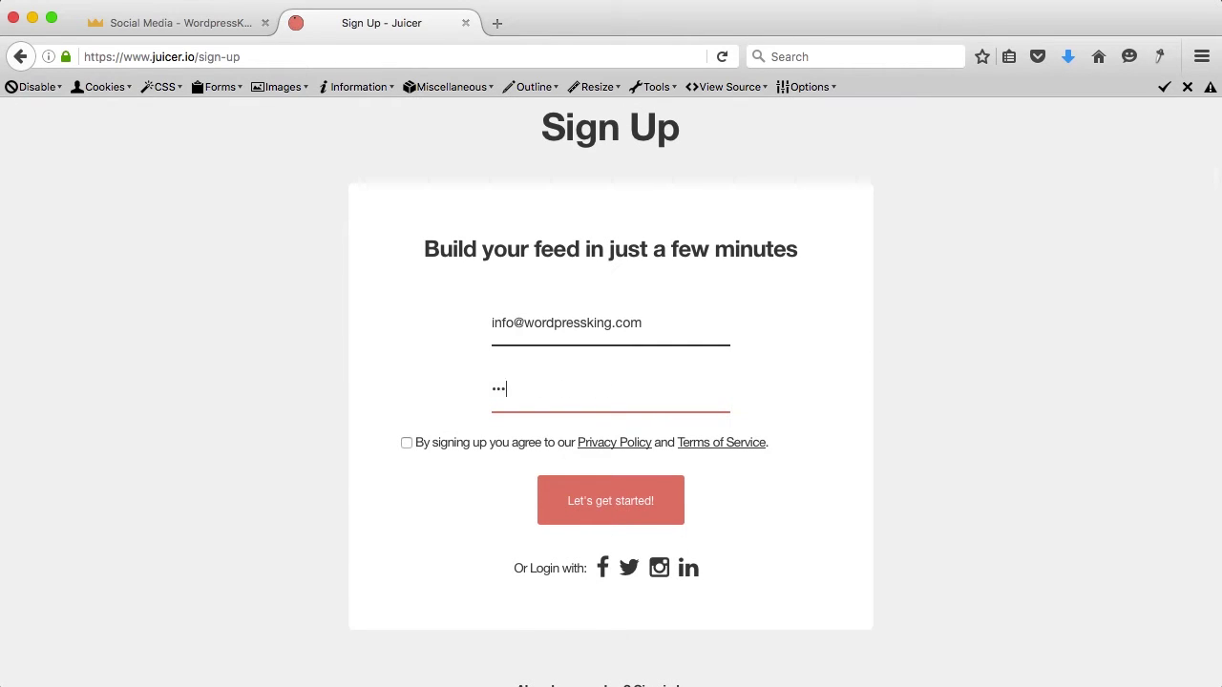
{"action": "left_click", "coordinate": [406, 443]}
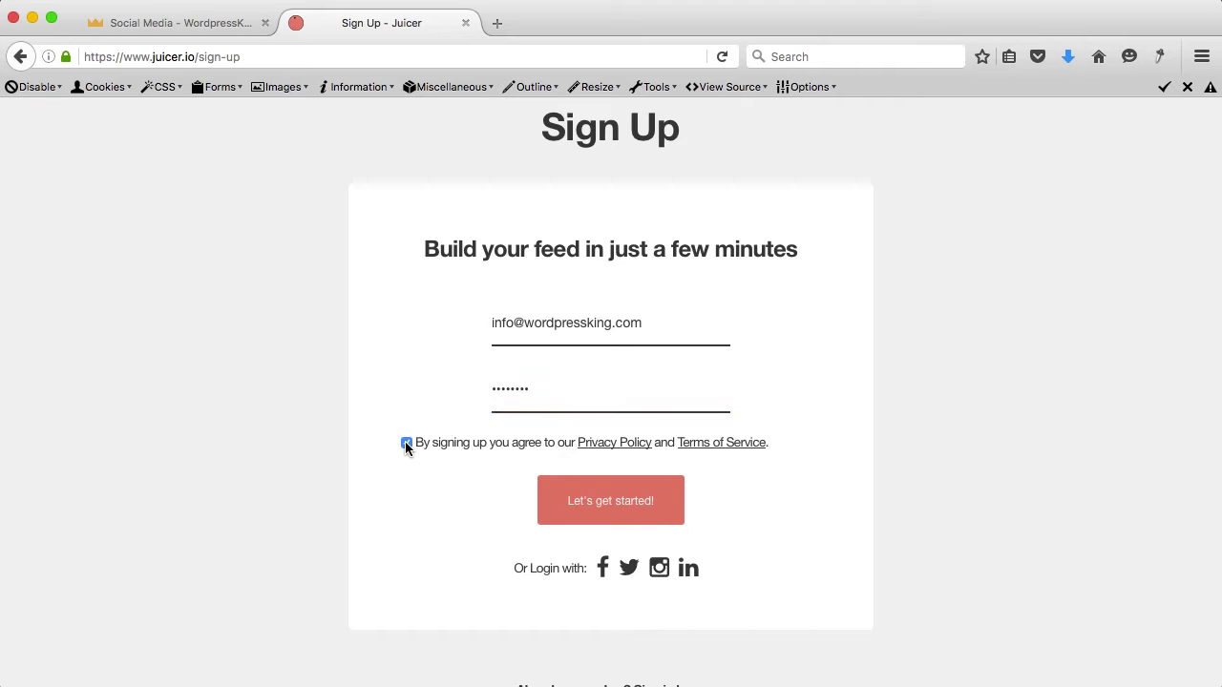
{"action": "left_click", "coordinate": [611, 503]}
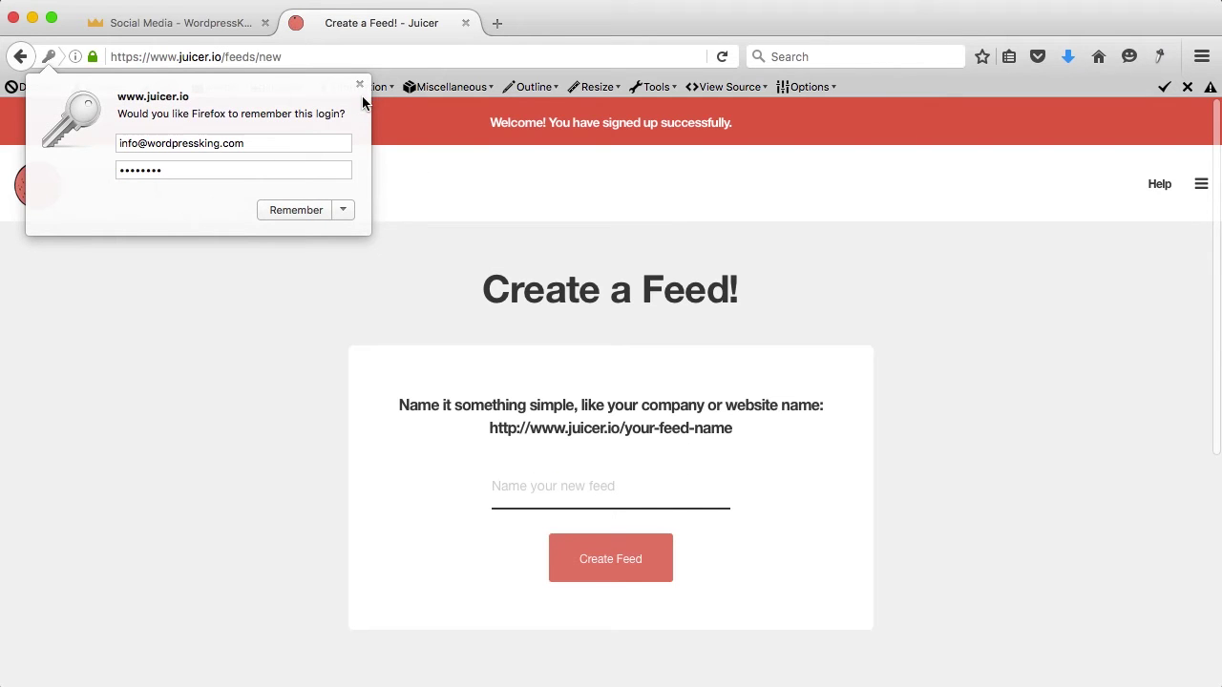
Step: Name the new feed after the Social Media page's URL, minus its trailing slash, and create it
{"action": "left_click", "coordinate": [359, 84]}
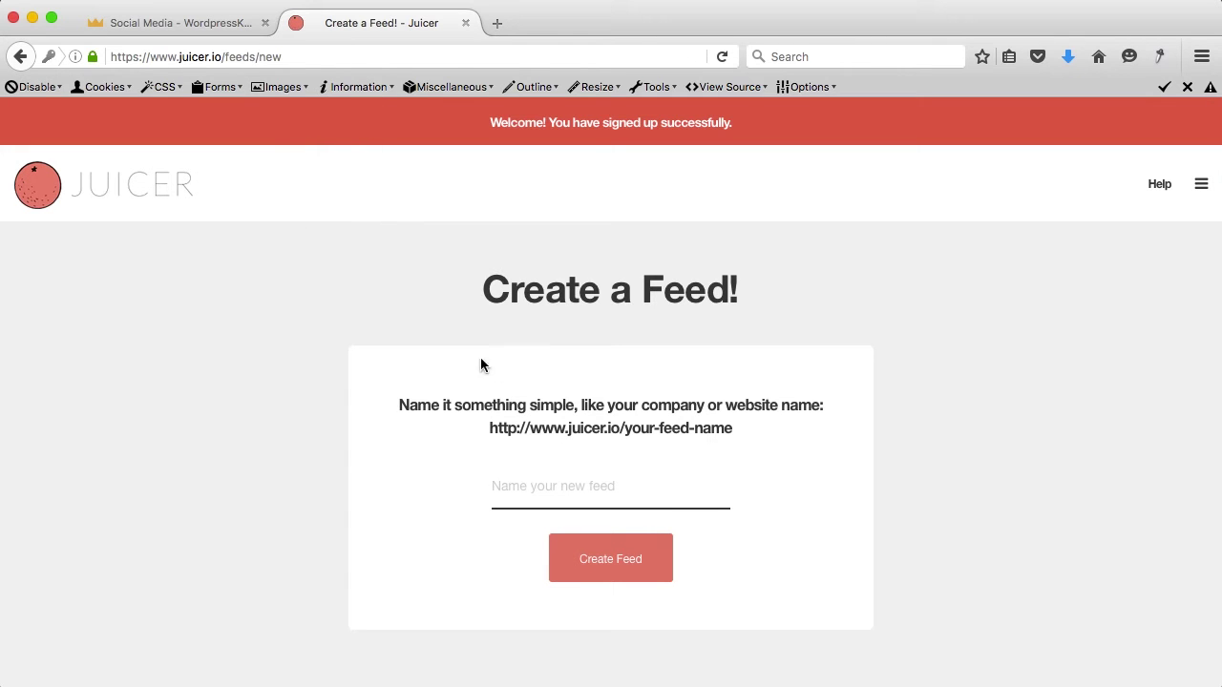
{"action": "left_click", "coordinate": [221, 31]}
{"action": "left_click", "coordinate": [212, 54]}
{"action": "key", "text": "ctrl+c"}
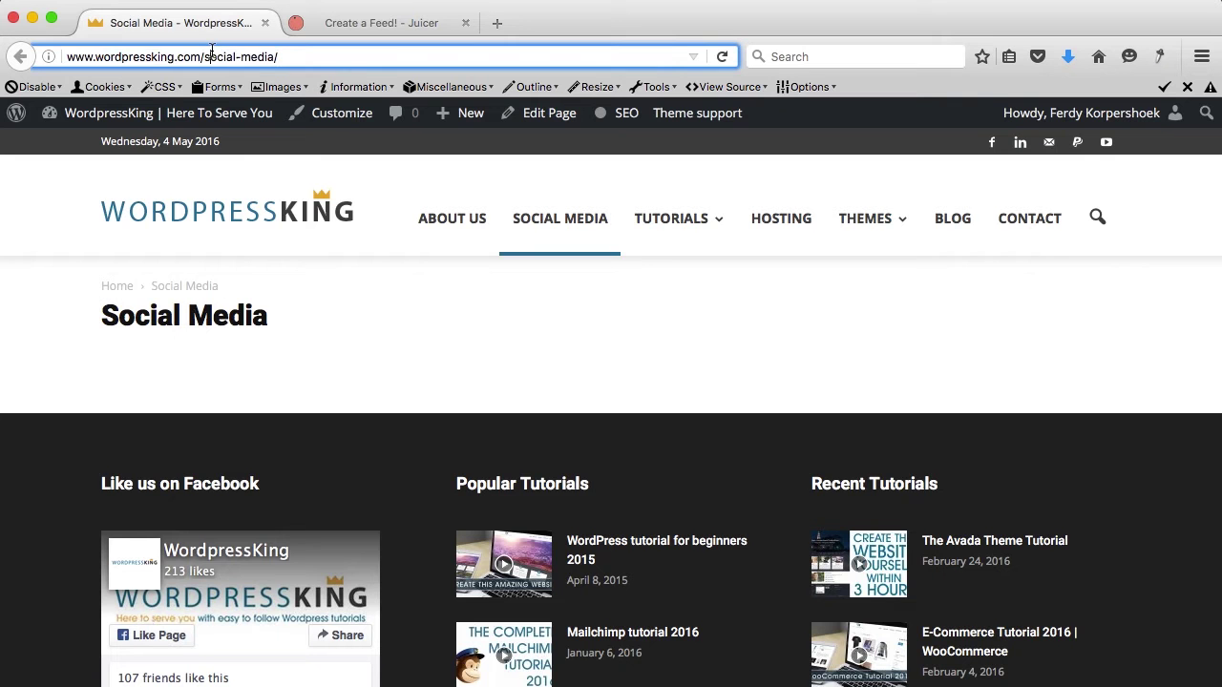
{"action": "left_click", "coordinate": [343, 24]}
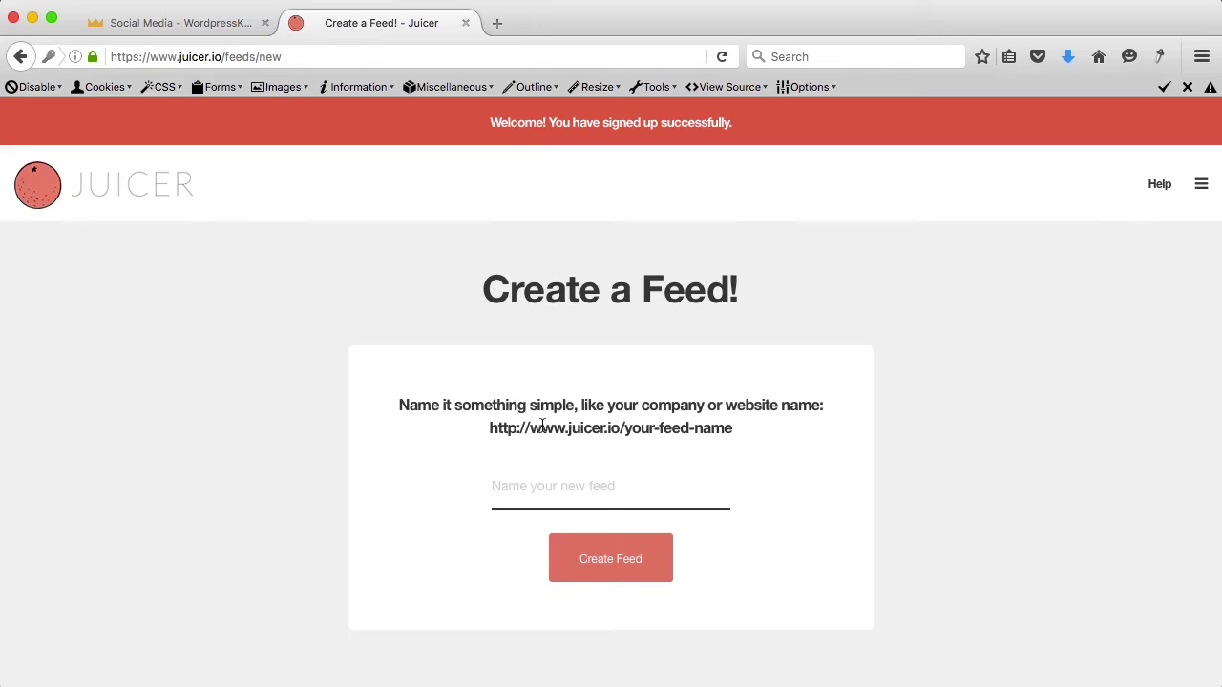
{"action": "left_click", "coordinate": [542, 486]}
{"action": "key", "text": "ctrl+v"}
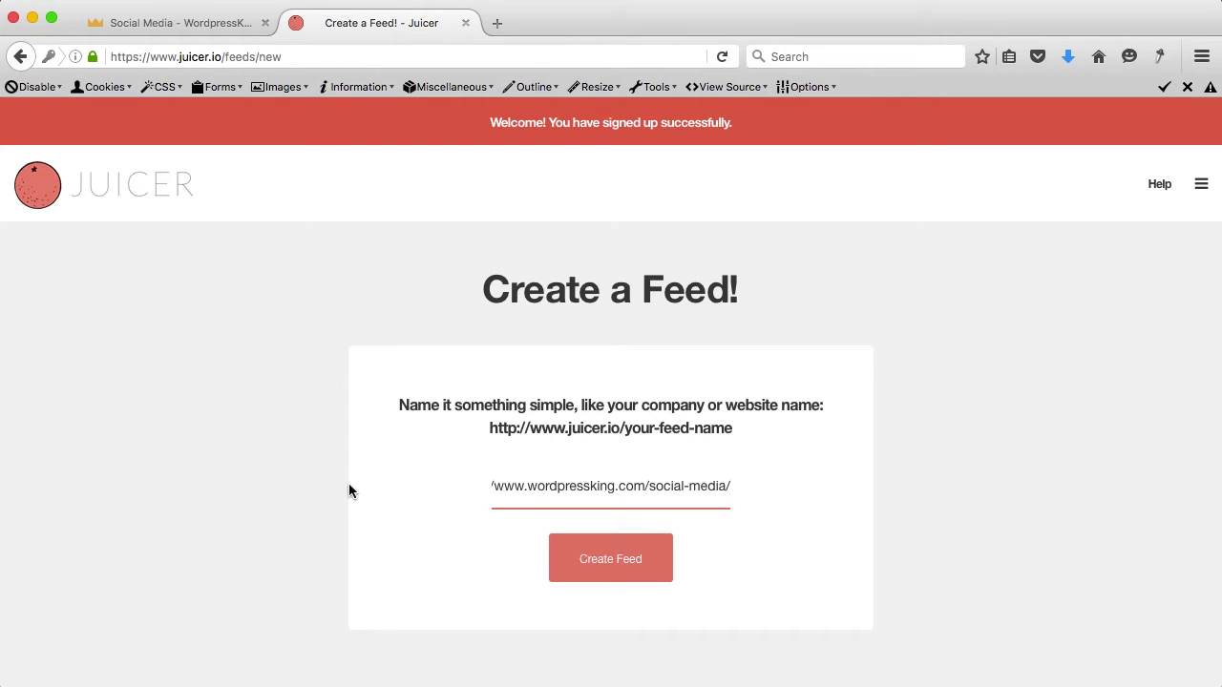
{"action": "key", "text": "BackSpace"}
{"action": "left_click", "coordinate": [611, 561]}
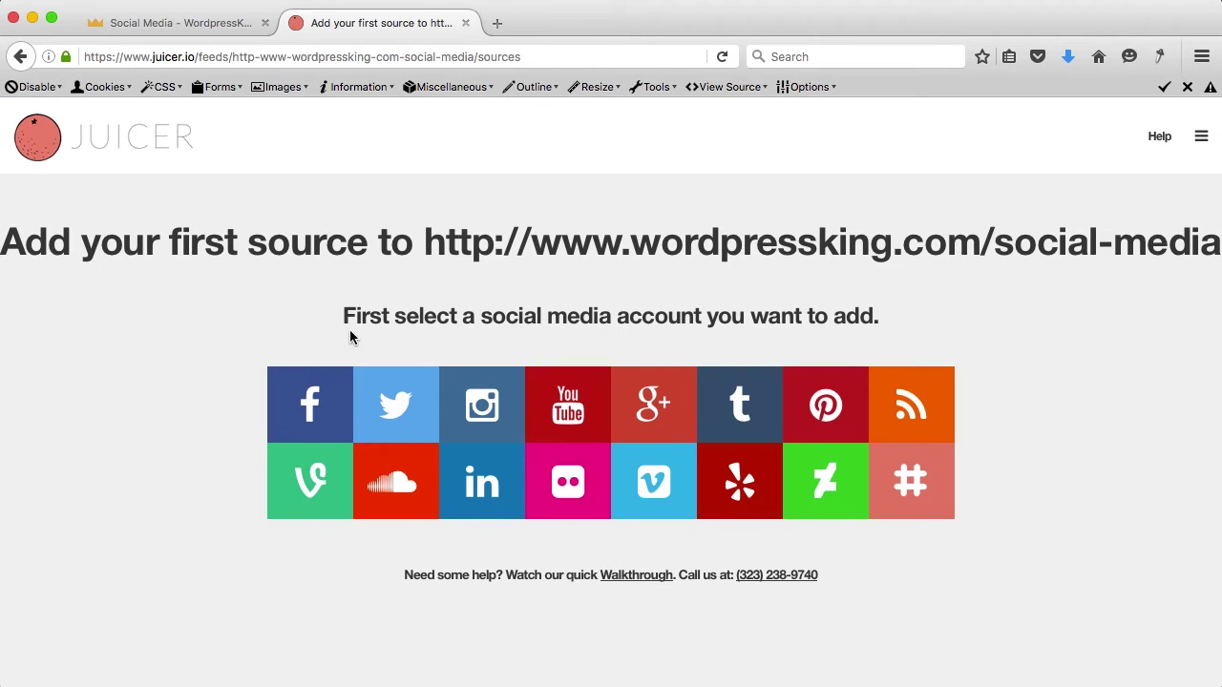
Step: Choose Facebook as the source type and copy the WordpressKing Facebook page address
{"action": "left_click", "coordinate": [315, 406]}
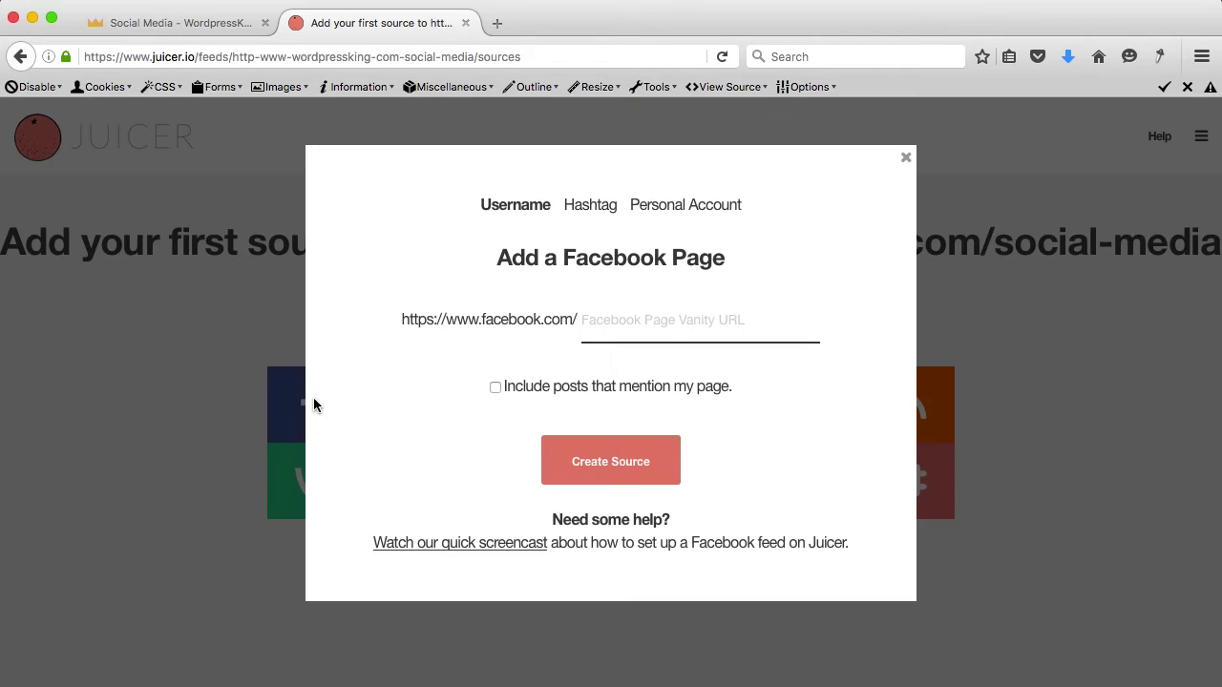
{"action": "left_click", "coordinate": [496, 22]}
{"action": "type", "text": "facebook.com/"}
{"action": "key", "text": "Return"}
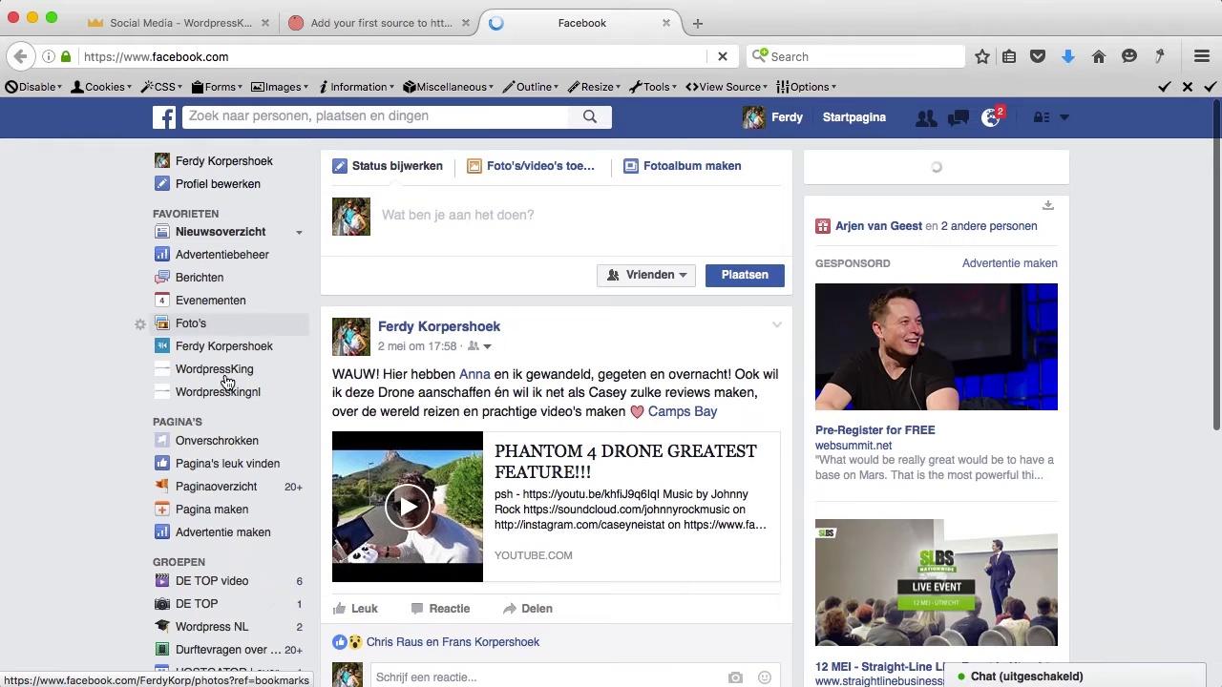
{"action": "left_click", "coordinate": [219, 371]}
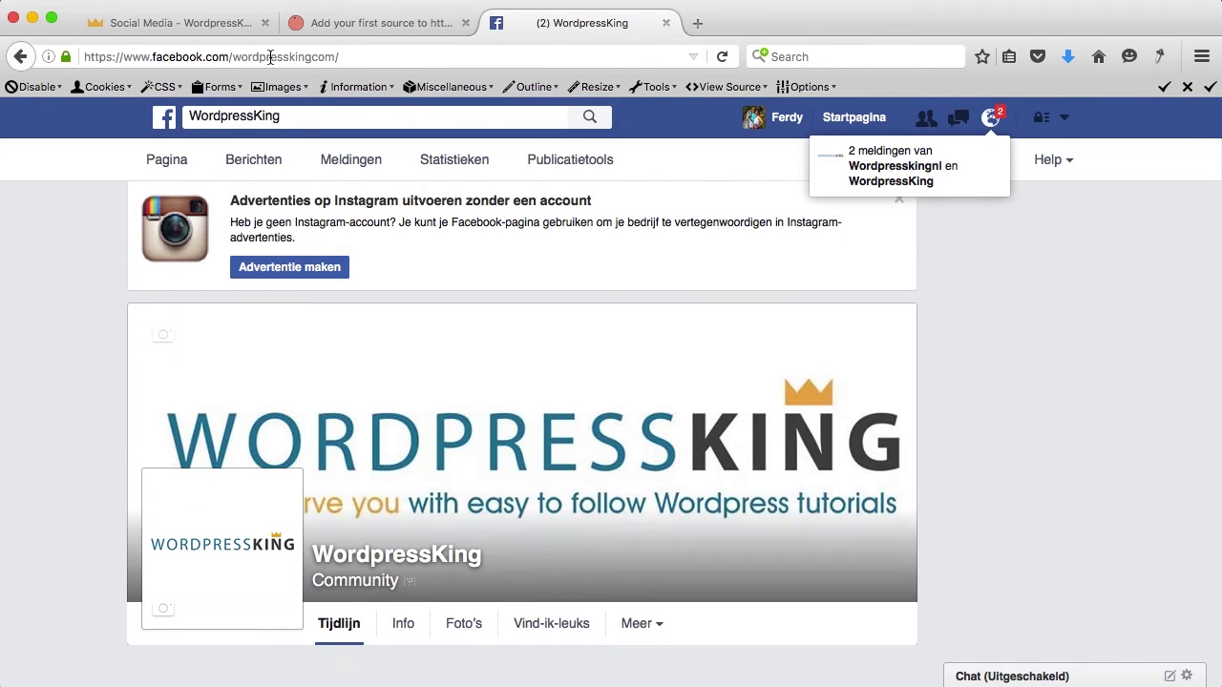
{"action": "left_click", "coordinate": [271, 58]}
{"action": "key", "text": "super+c"}
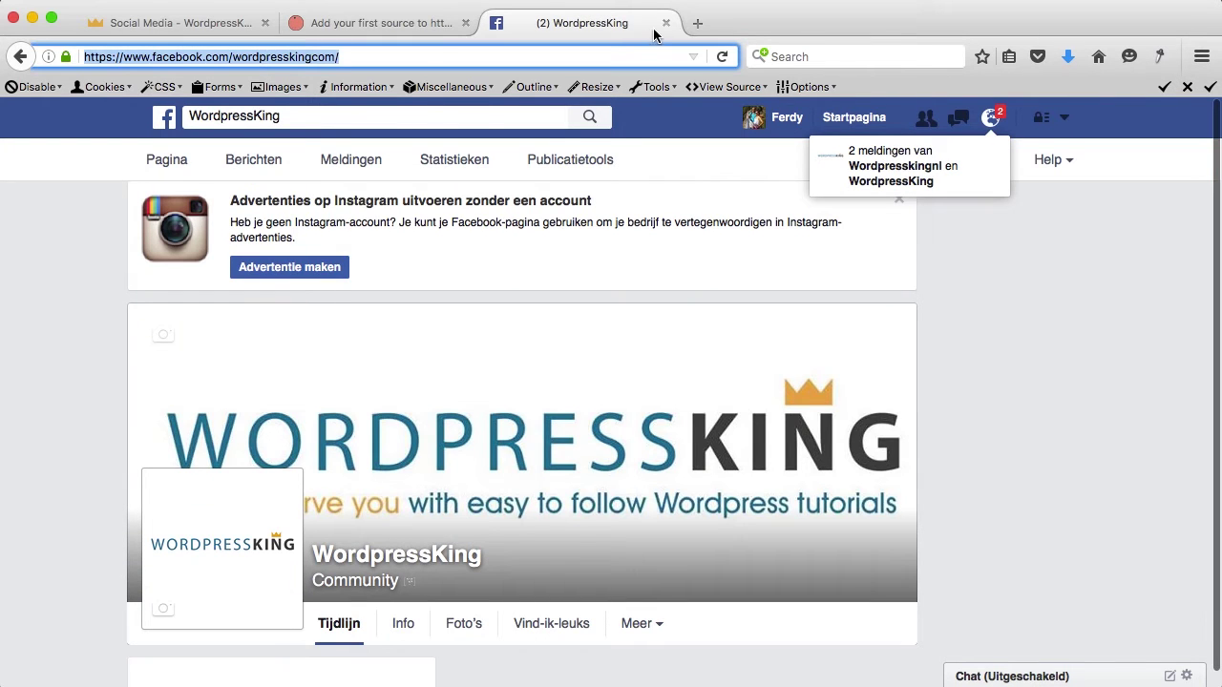
{"action": "left_click", "coordinate": [665, 23]}
Step: Enter the page address trimmed to wordpresskingcom/ and create the Facebook source
{"action": "left_click", "coordinate": [616, 331]}
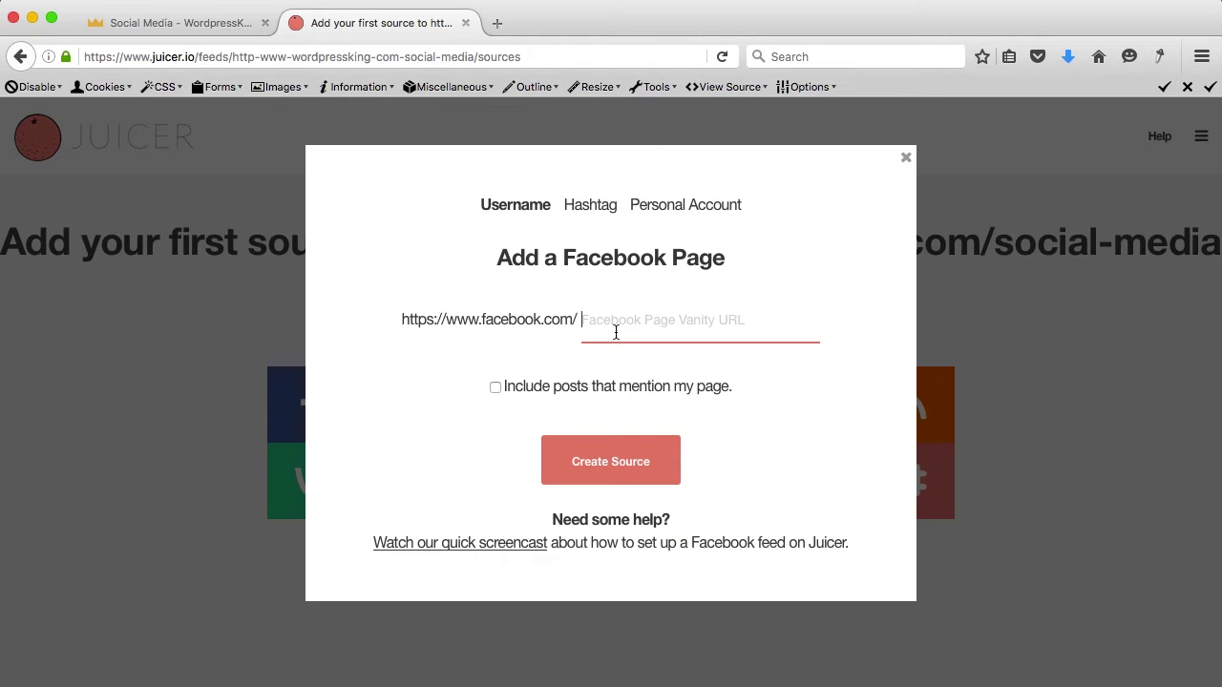
{"action": "key", "text": "super+v"}
{"action": "left_click_drag", "start_coordinate": [703, 323], "coordinate": [524, 320]}
{"action": "key", "text": "BackSpace"}
{"action": "left_click", "coordinate": [598, 466]}
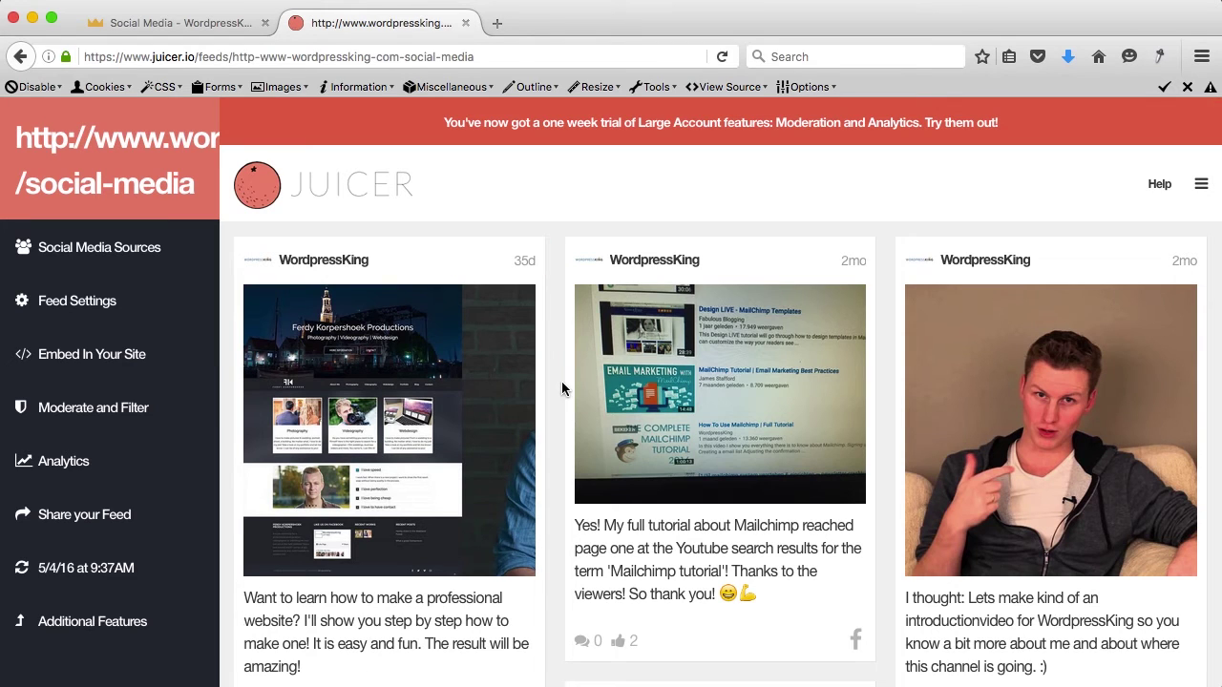
Step: Add the wordpressking YouTube channel as a YouTube source for the feed
{"action": "left_click", "coordinate": [134, 262]}
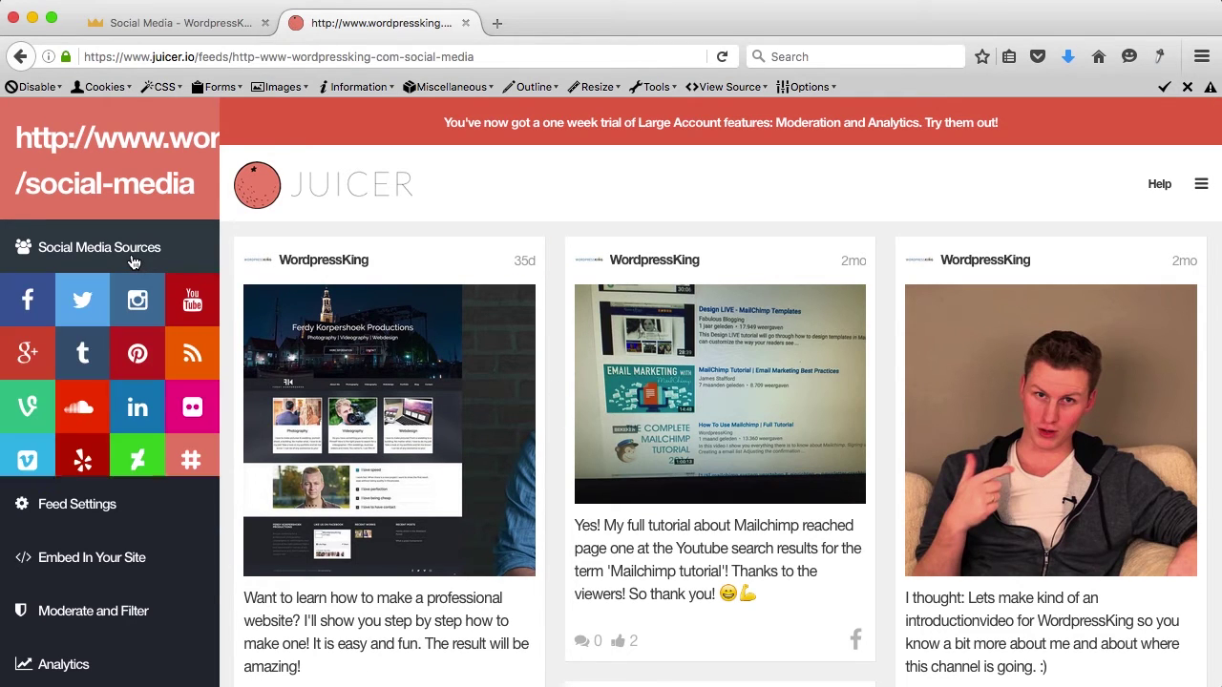
{"action": "left_click", "coordinate": [191, 309]}
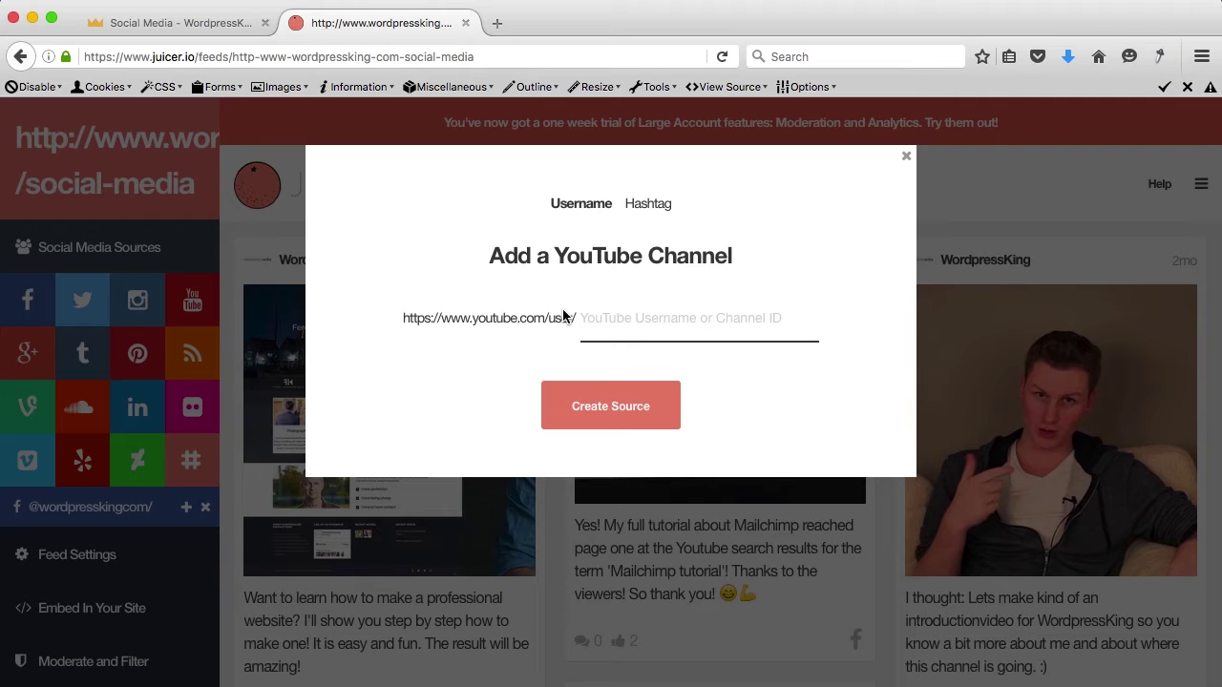
{"action": "left_click", "coordinate": [583, 316]}
{"action": "type", "text": "wordpressking"}
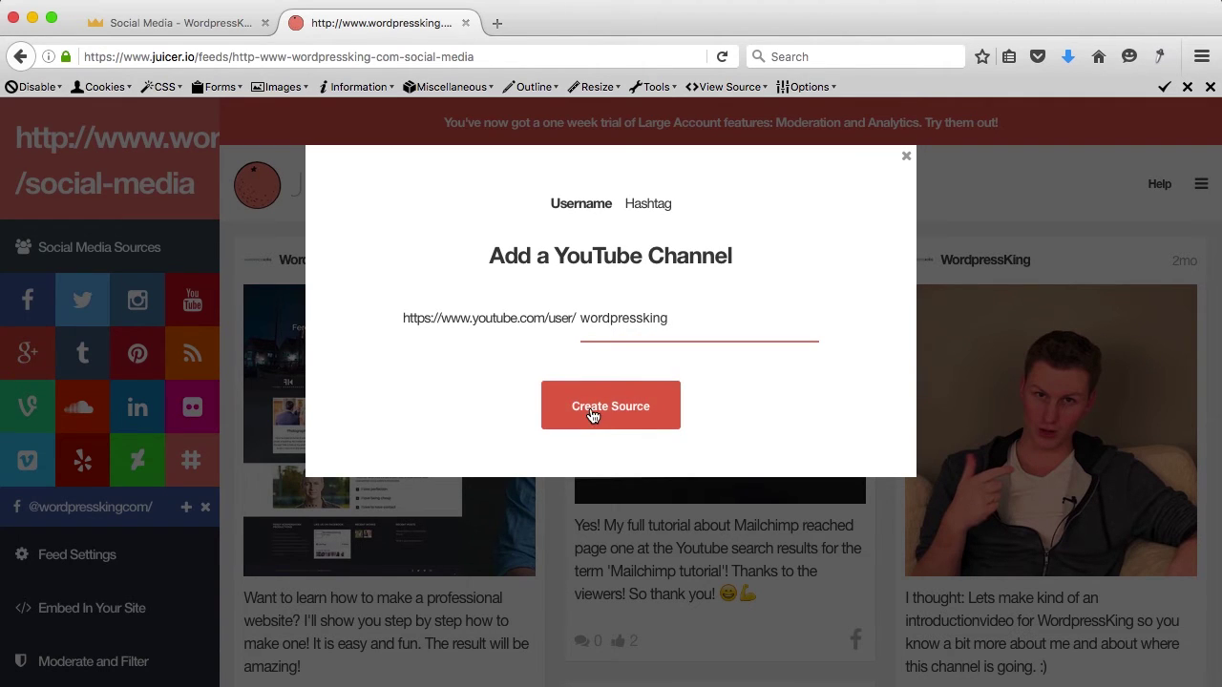
{"action": "left_click", "coordinate": [592, 411]}
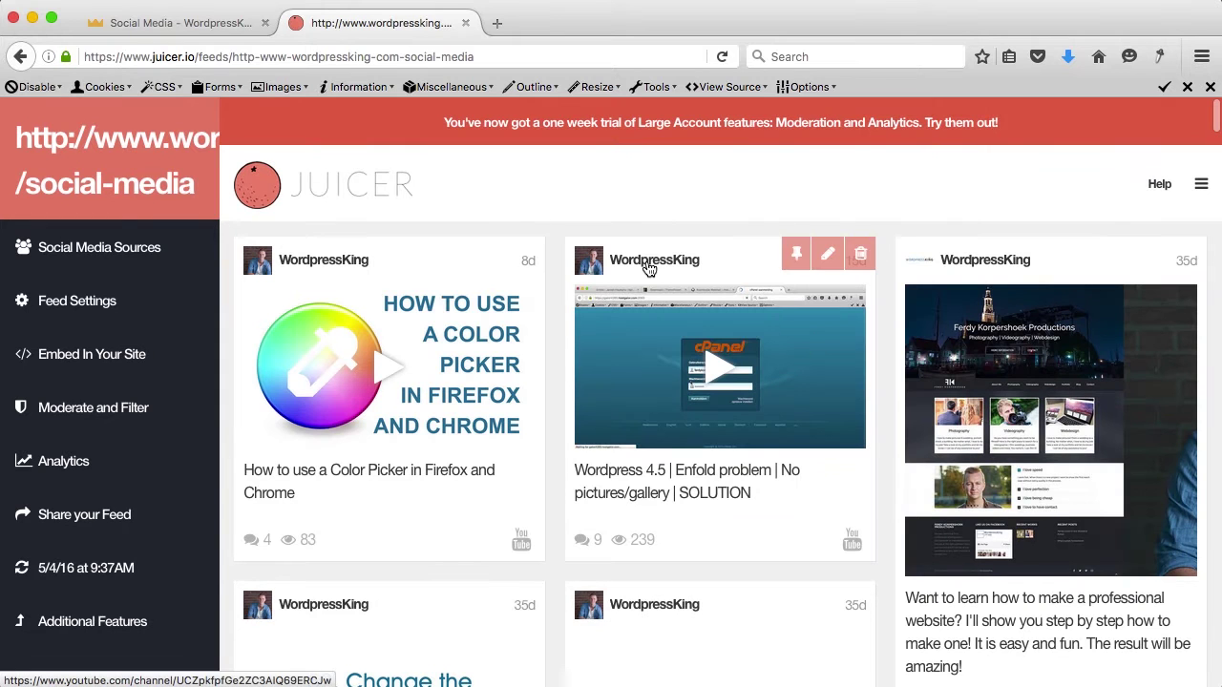
{"action": "mouse_move", "coordinate": [484, 357]}
{"action": "scroll", "coordinate": [879, 367], "scroll_direction": "down", "scroll_amount": 1}
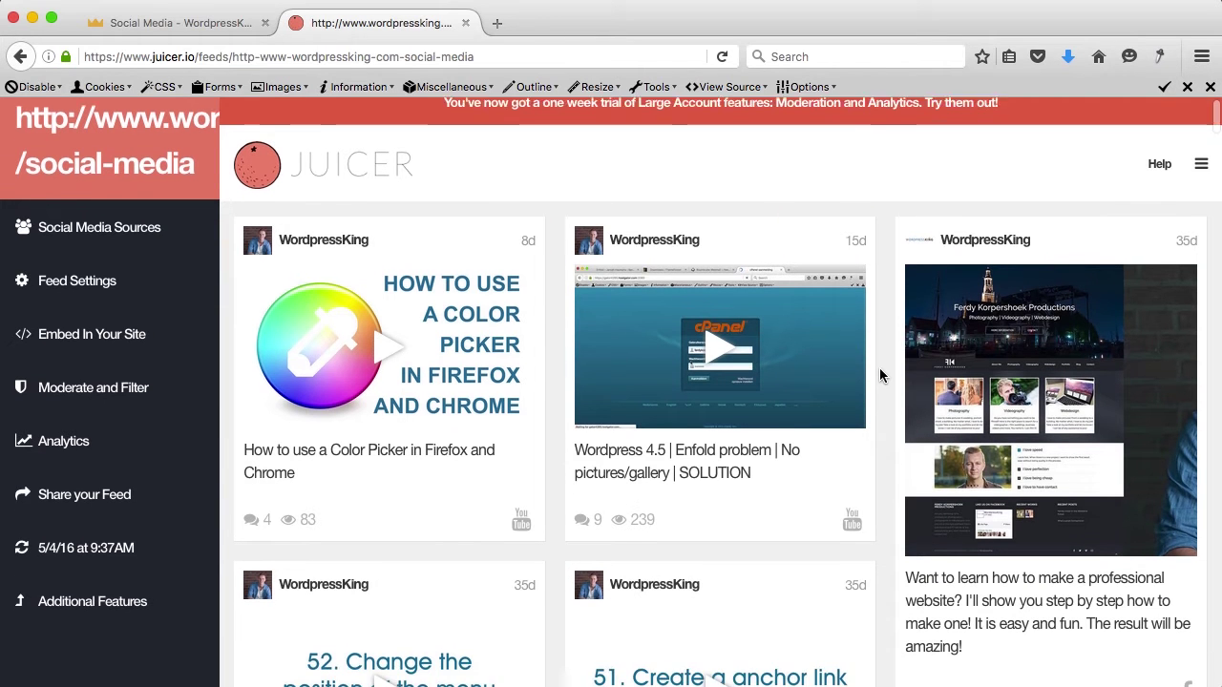
{"action": "mouse_move", "coordinate": [963, 349]}
{"action": "scroll", "coordinate": [882, 415], "scroll_direction": "down", "scroll_amount": 2}
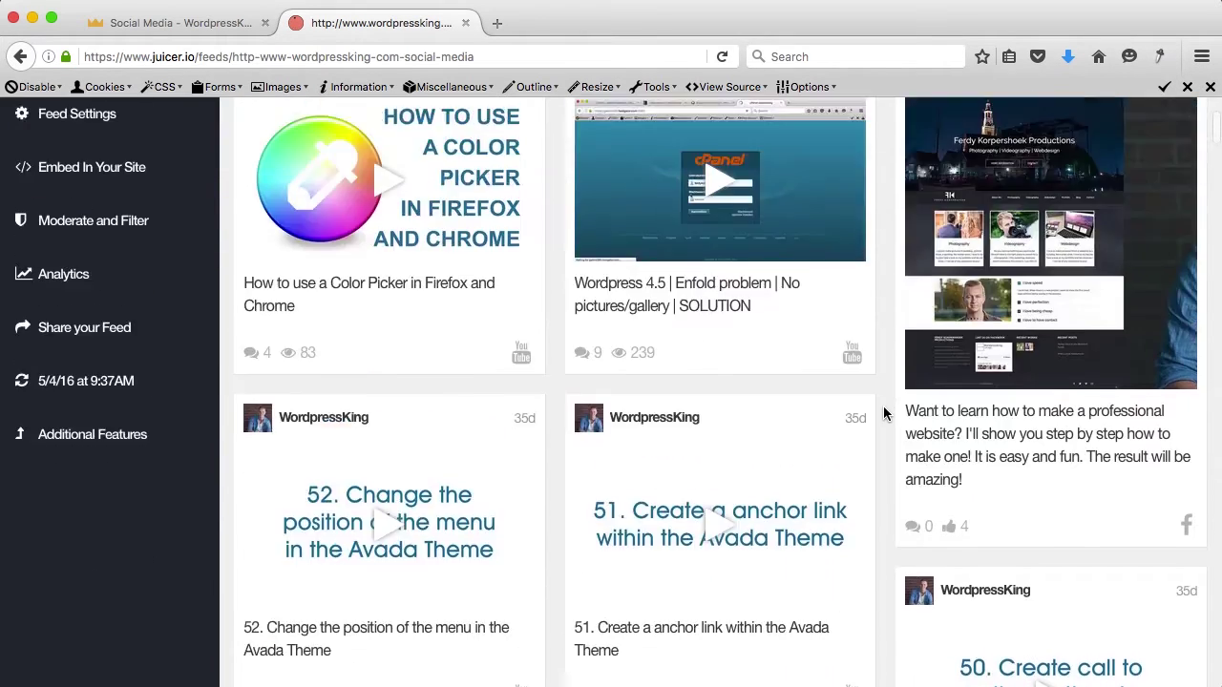
{"action": "scroll", "coordinate": [882, 414], "scroll_direction": "up", "scroll_amount": 3}
{"action": "left_click", "coordinate": [84, 310]}
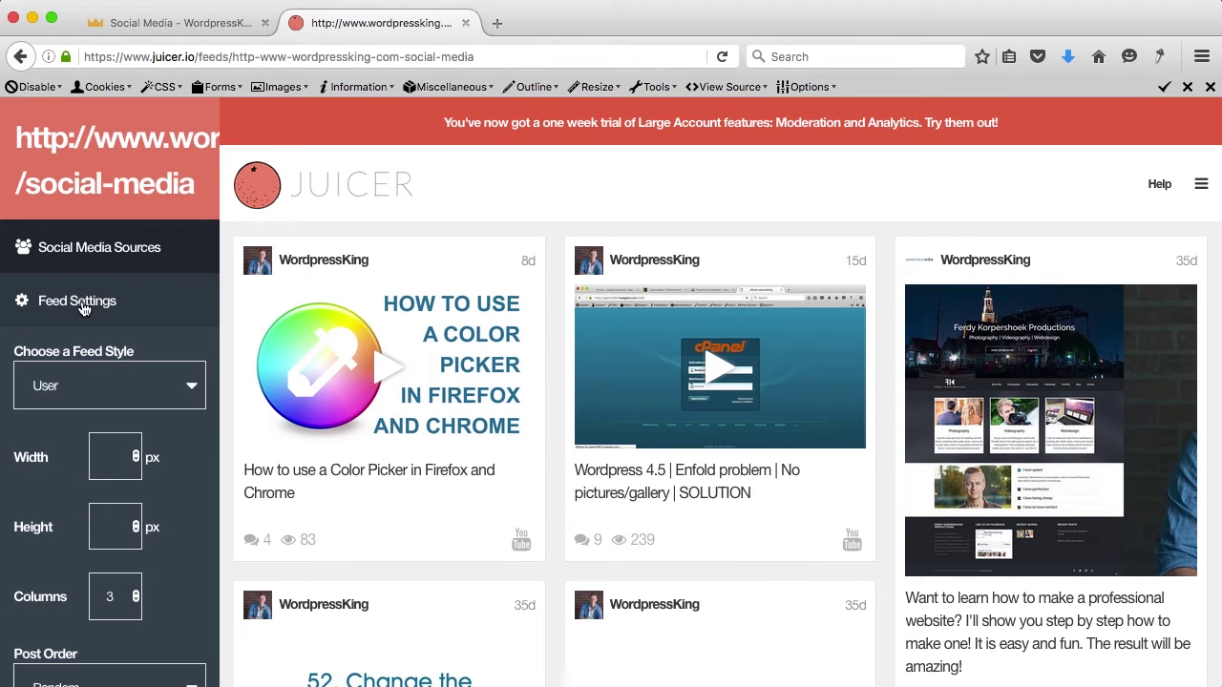
{"action": "left_click", "coordinate": [149, 385]}
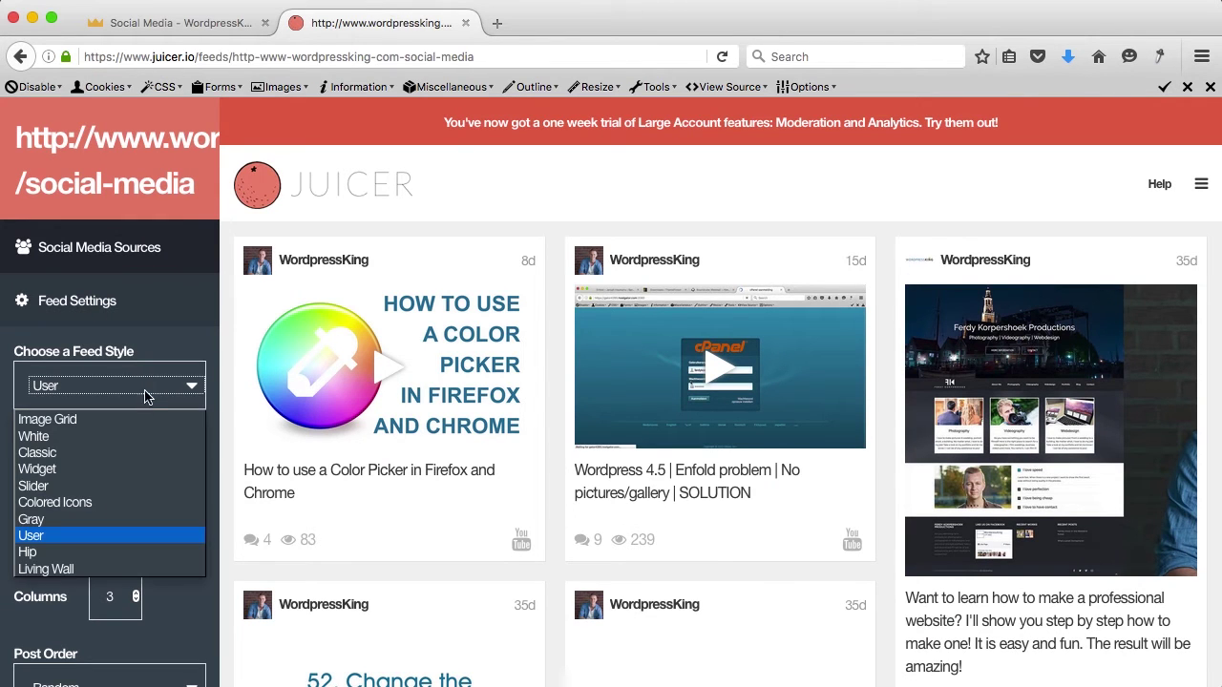
{"action": "left_click", "coordinate": [132, 421]}
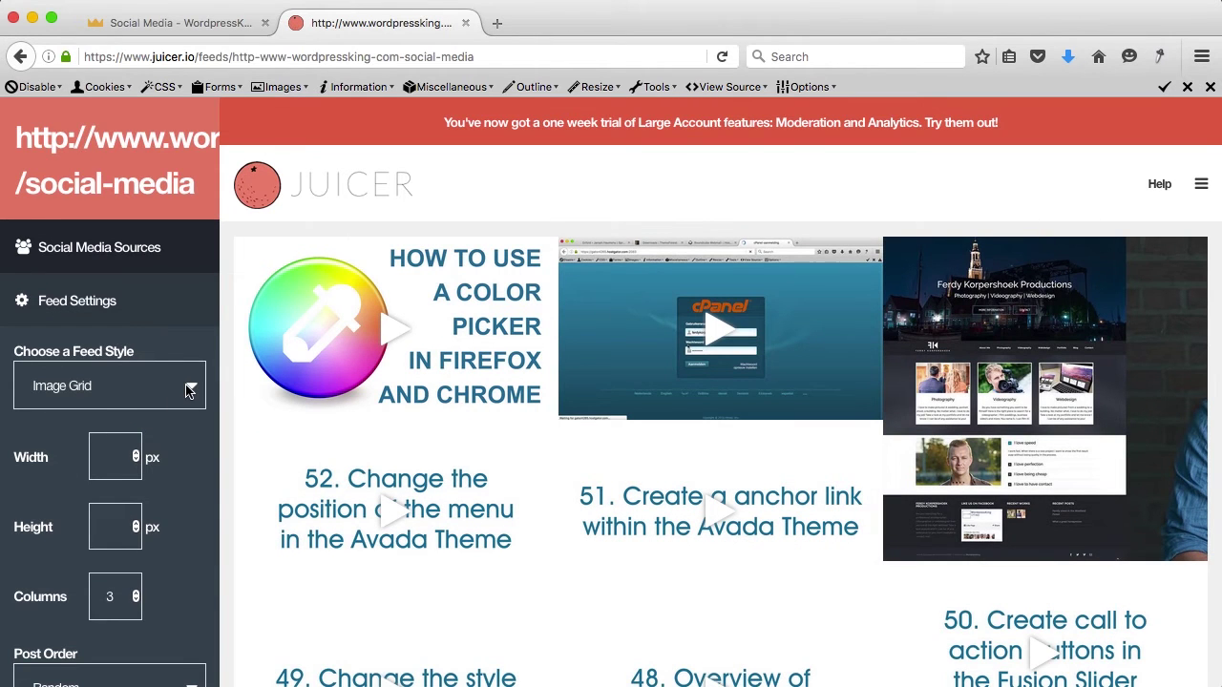
{"action": "scroll", "coordinate": [197, 469], "scroll_direction": "down", "scroll_amount": 3}
{"action": "left_click", "coordinate": [189, 284]}
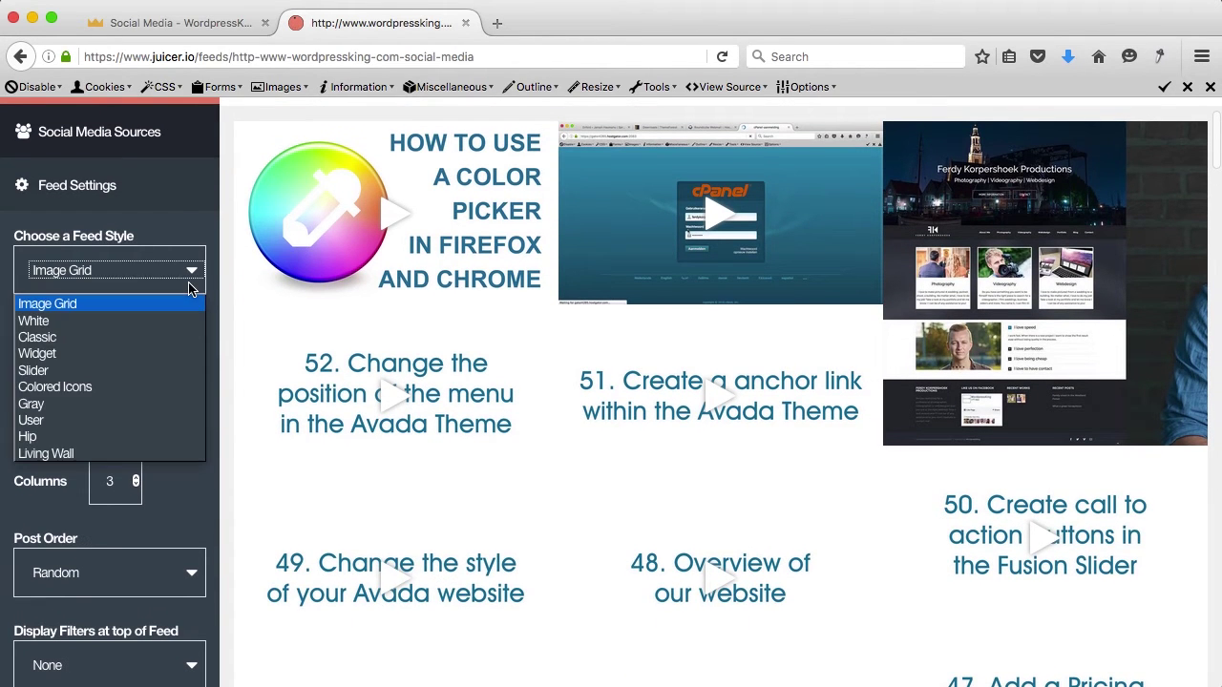
{"action": "left_click", "coordinate": [128, 370]}
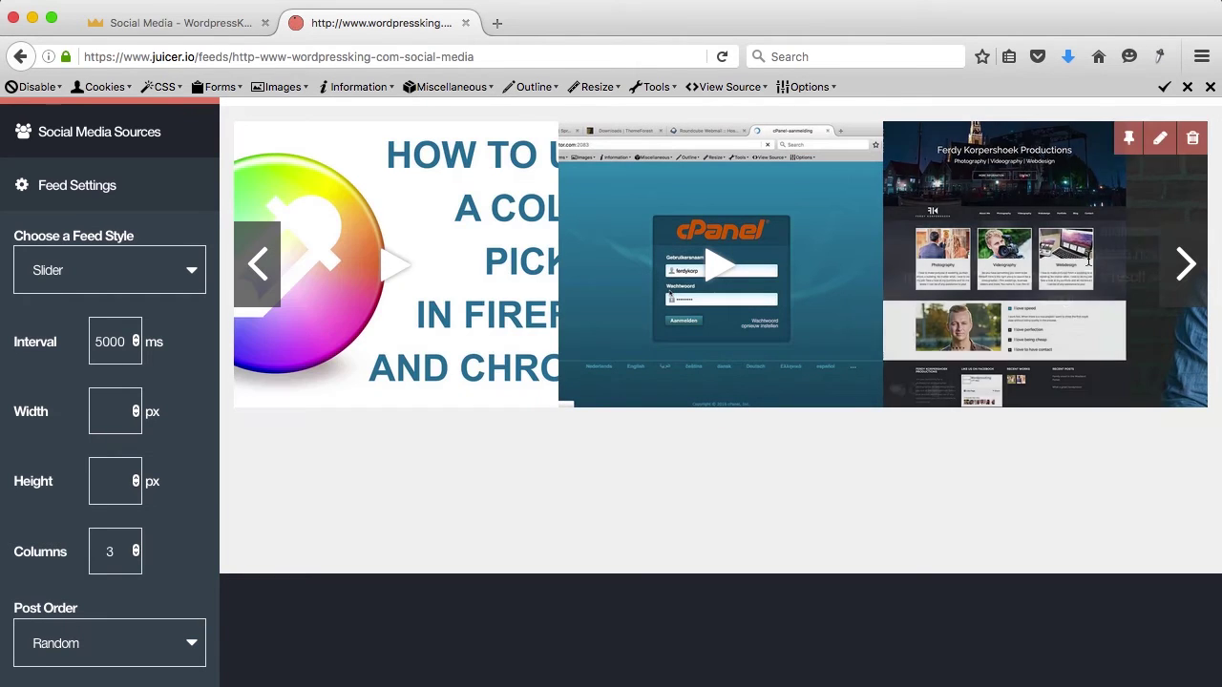
{"action": "left_click", "coordinate": [1201, 277]}
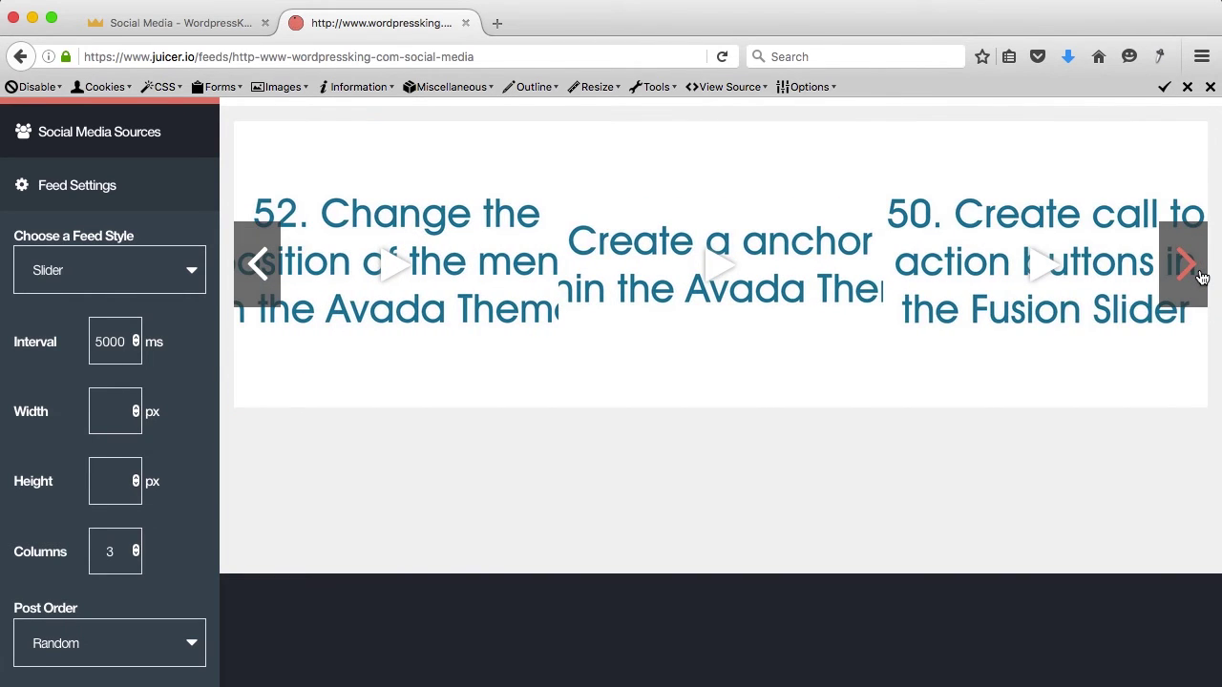
{"action": "left_click", "coordinate": [107, 286]}
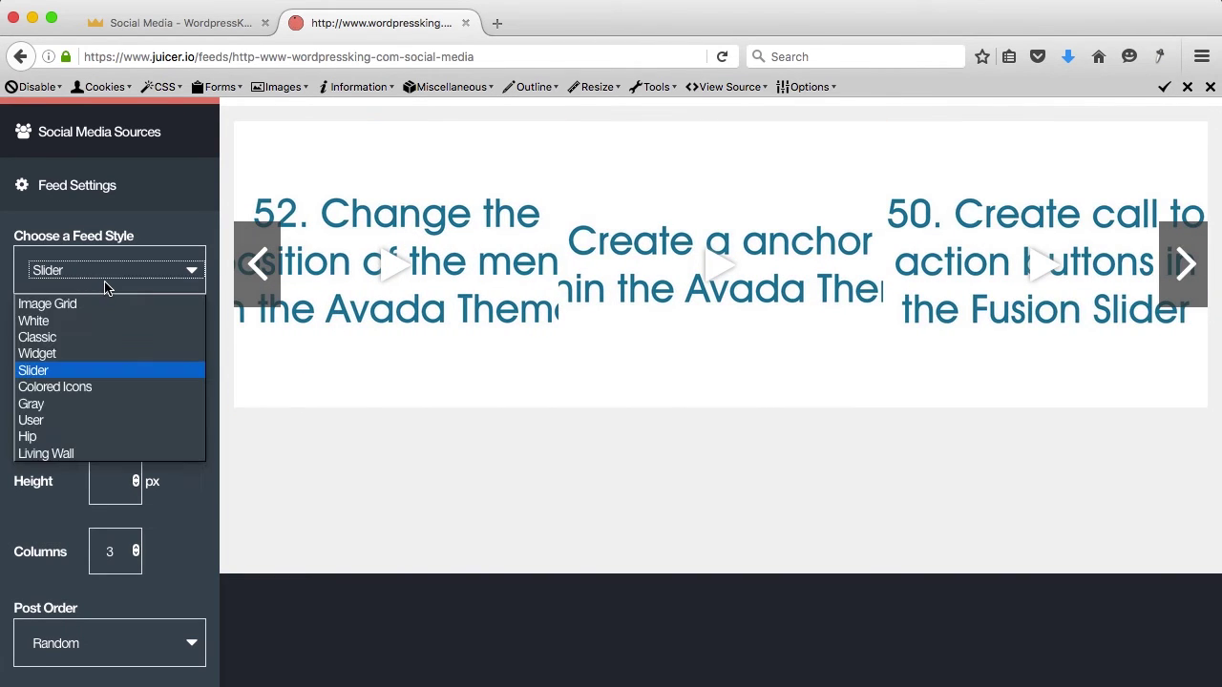
{"action": "left_click", "coordinate": [93, 409]}
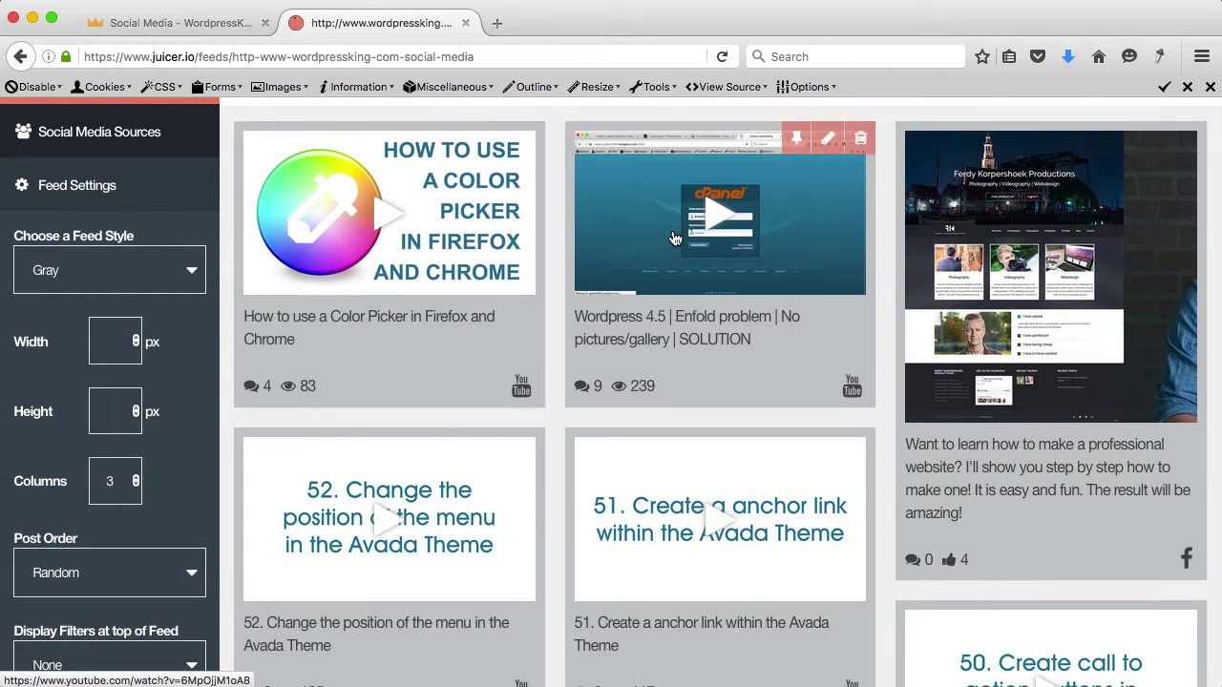
{"action": "scroll", "coordinate": [710, 246], "scroll_direction": "down", "scroll_amount": 3}
{"action": "scroll", "coordinate": [709, 245], "scroll_direction": "down", "scroll_amount": 1}
{"action": "scroll", "coordinate": [572, 245], "scroll_direction": "up", "scroll_amount": 5}
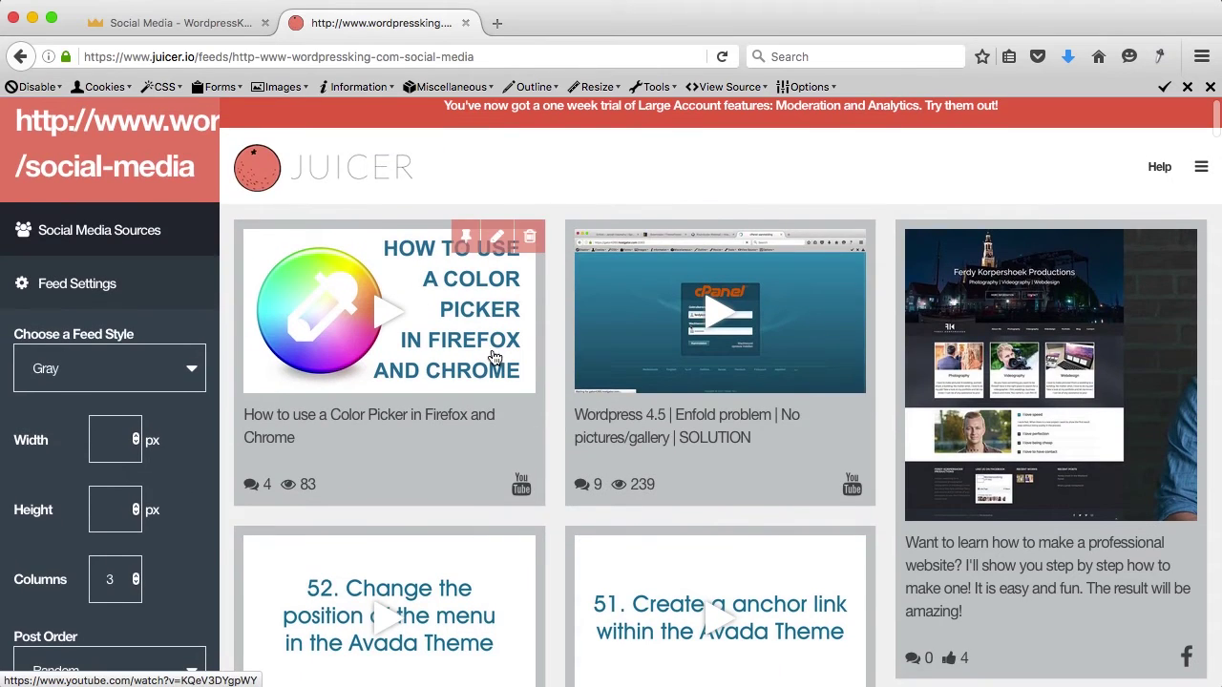
{"action": "scroll", "coordinate": [491, 354], "scroll_direction": "down", "scroll_amount": 4}
{"action": "scroll", "coordinate": [538, 410], "scroll_direction": "down", "scroll_amount": 2}
{"action": "scroll", "coordinate": [537, 411], "scroll_direction": "up", "scroll_amount": 5}
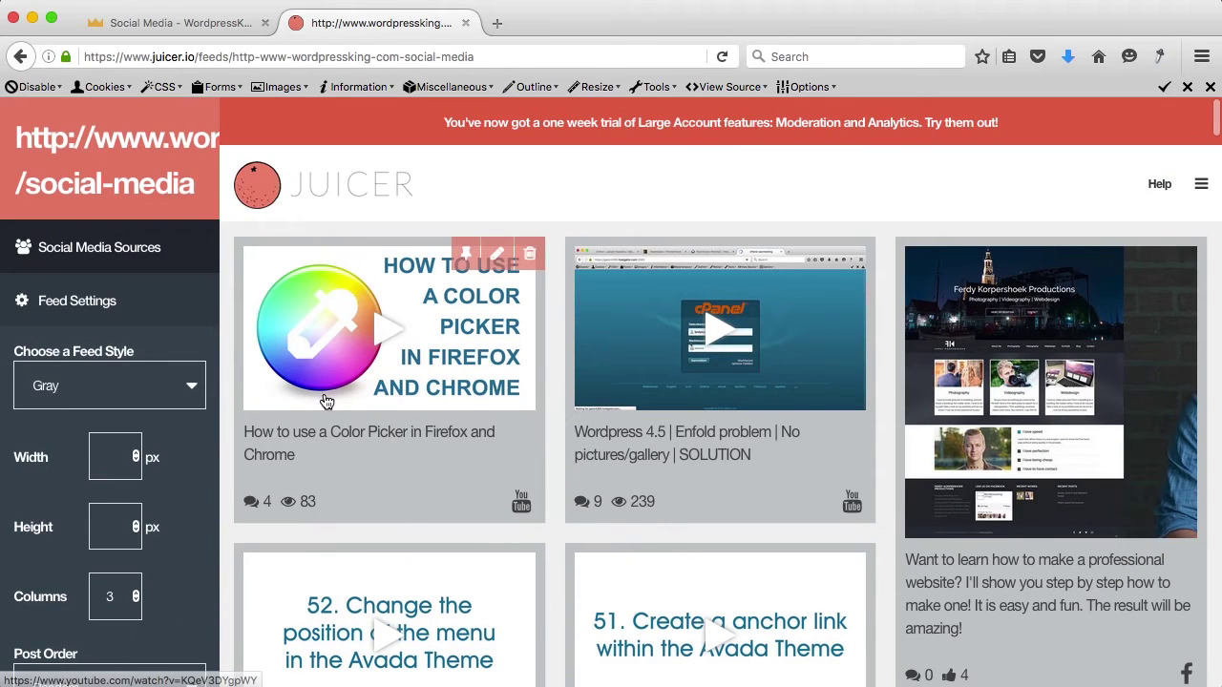
{"action": "left_click", "coordinate": [191, 387]}
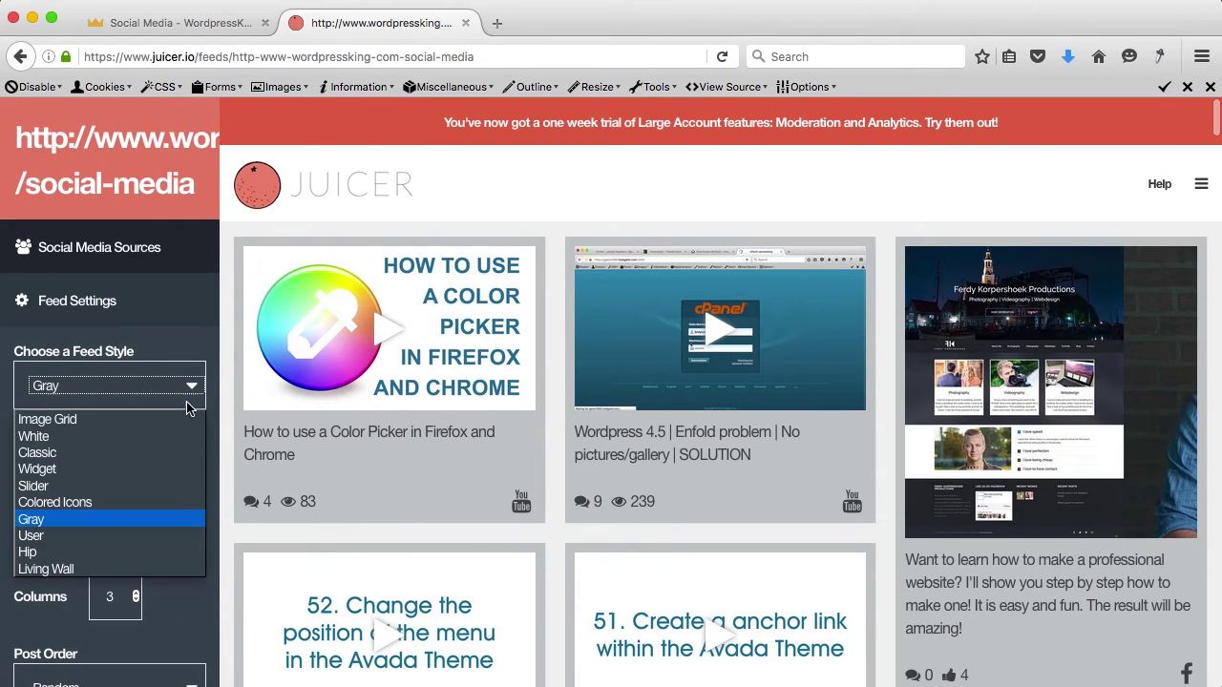
{"action": "left_click", "coordinate": [118, 536]}
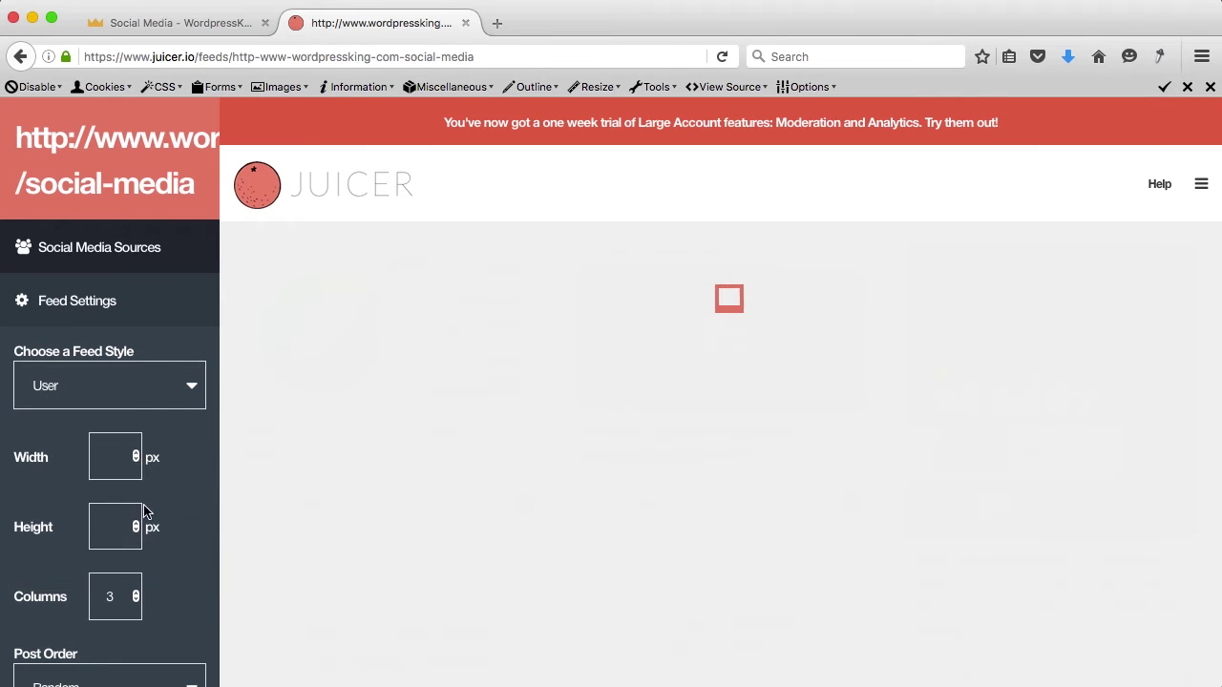
{"action": "scroll", "coordinate": [198, 397], "scroll_direction": "down", "scroll_amount": 1}
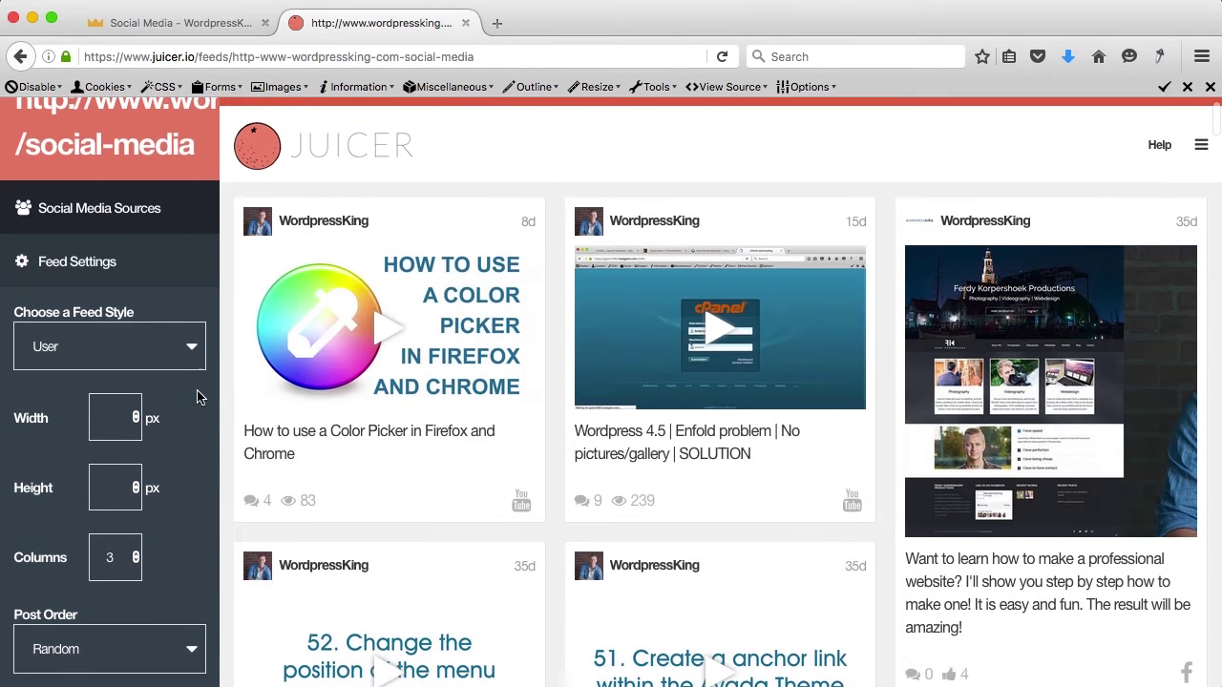
{"action": "scroll", "coordinate": [246, 404], "scroll_direction": "down", "scroll_amount": 3}
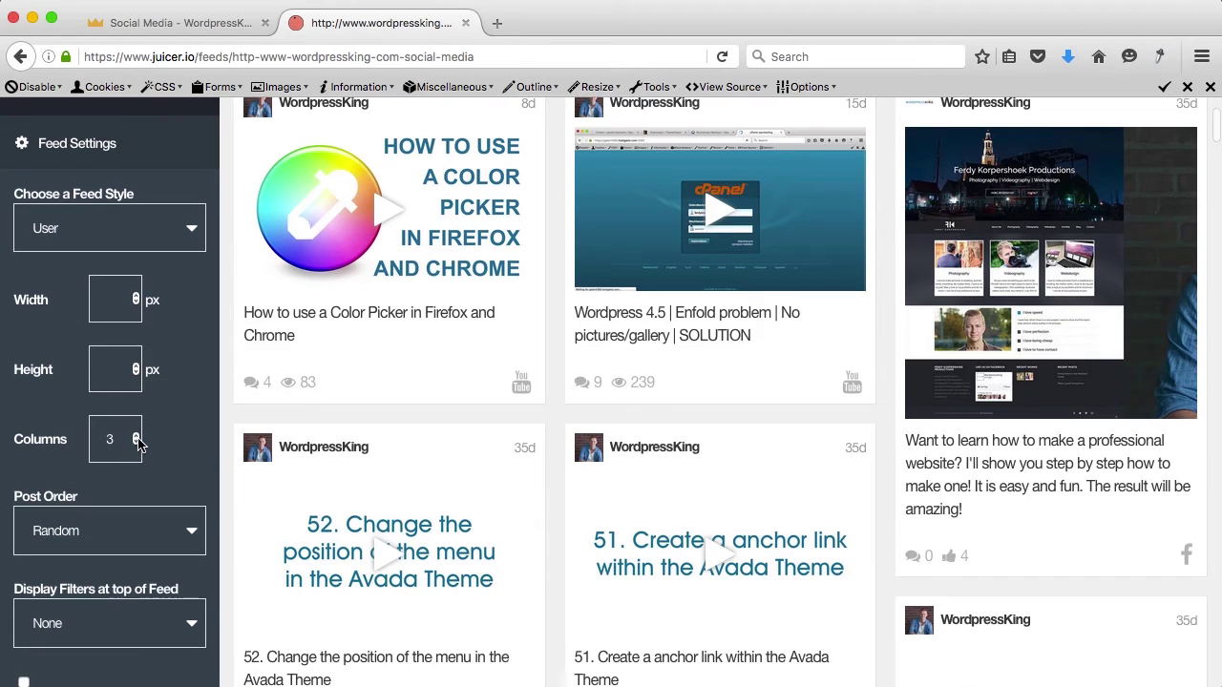
{"action": "left_click", "coordinate": [137, 436]}
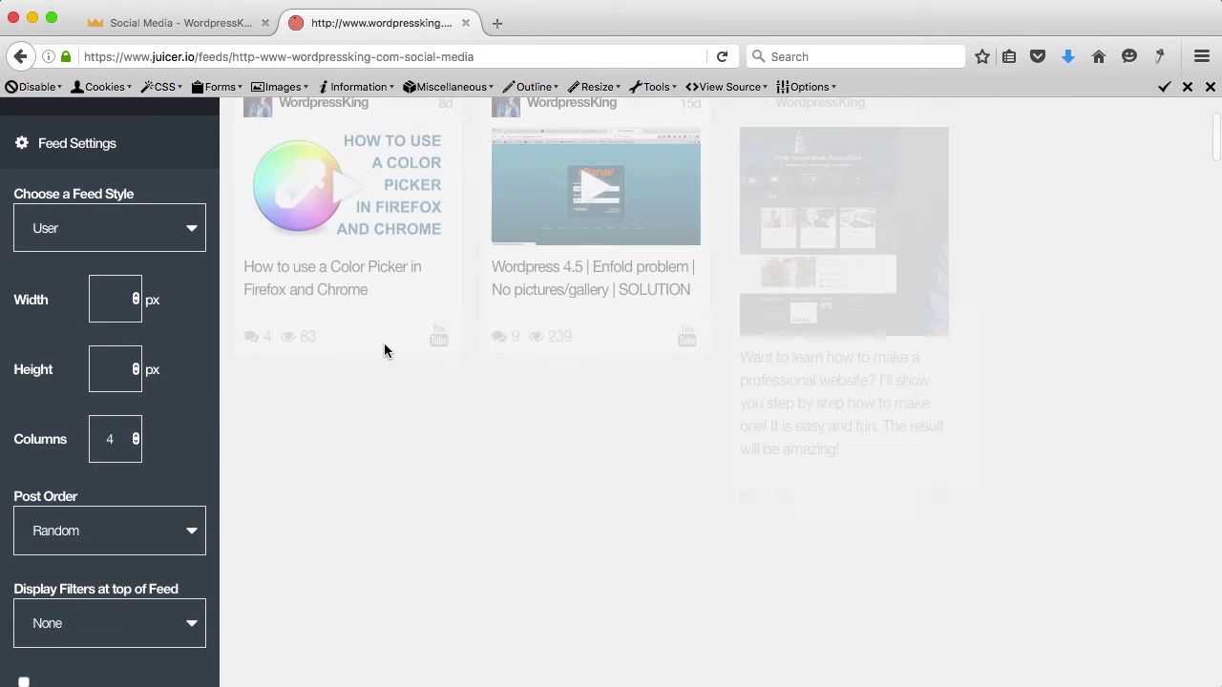
{"action": "scroll", "coordinate": [454, 383], "scroll_direction": "up", "scroll_amount": 4}
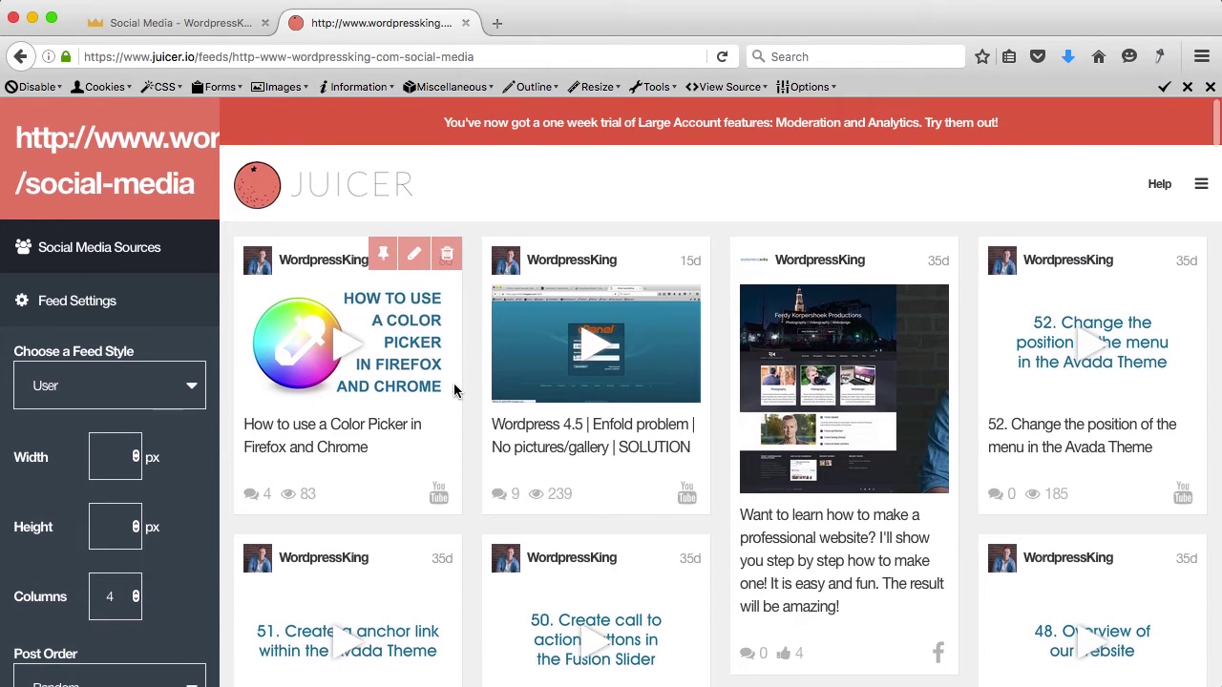
{"action": "scroll", "coordinate": [454, 383], "scroll_direction": "down", "scroll_amount": 4}
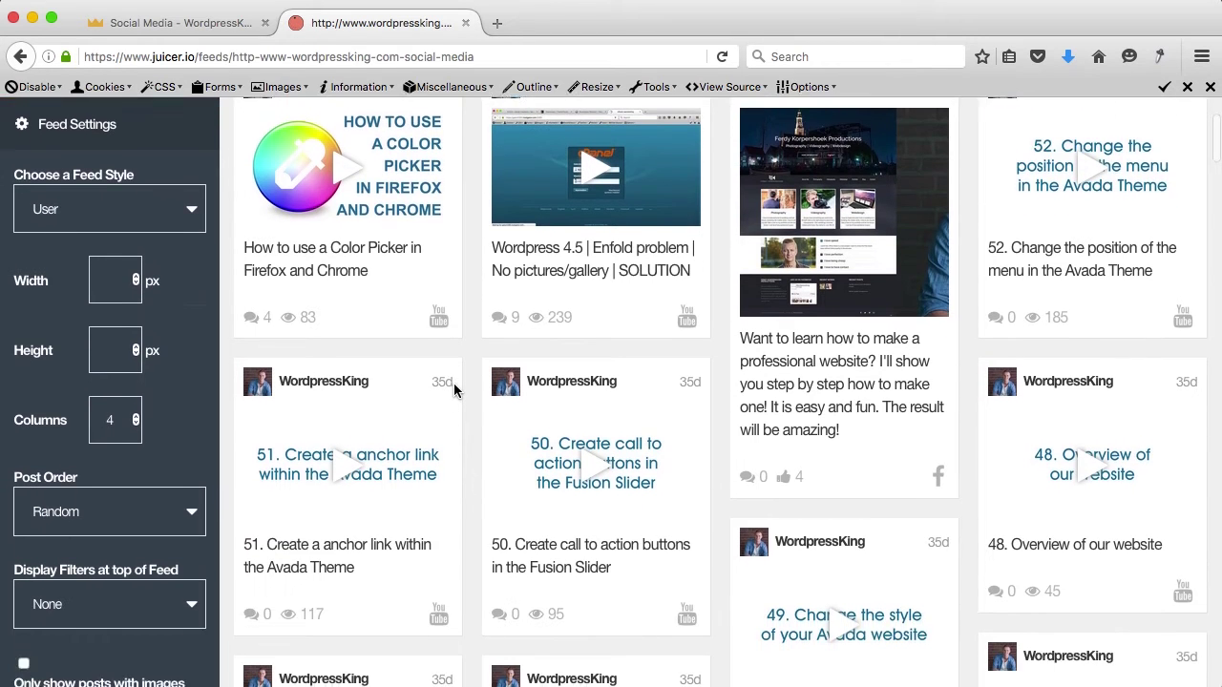
{"action": "scroll", "coordinate": [454, 383], "scroll_direction": "down", "scroll_amount": 5}
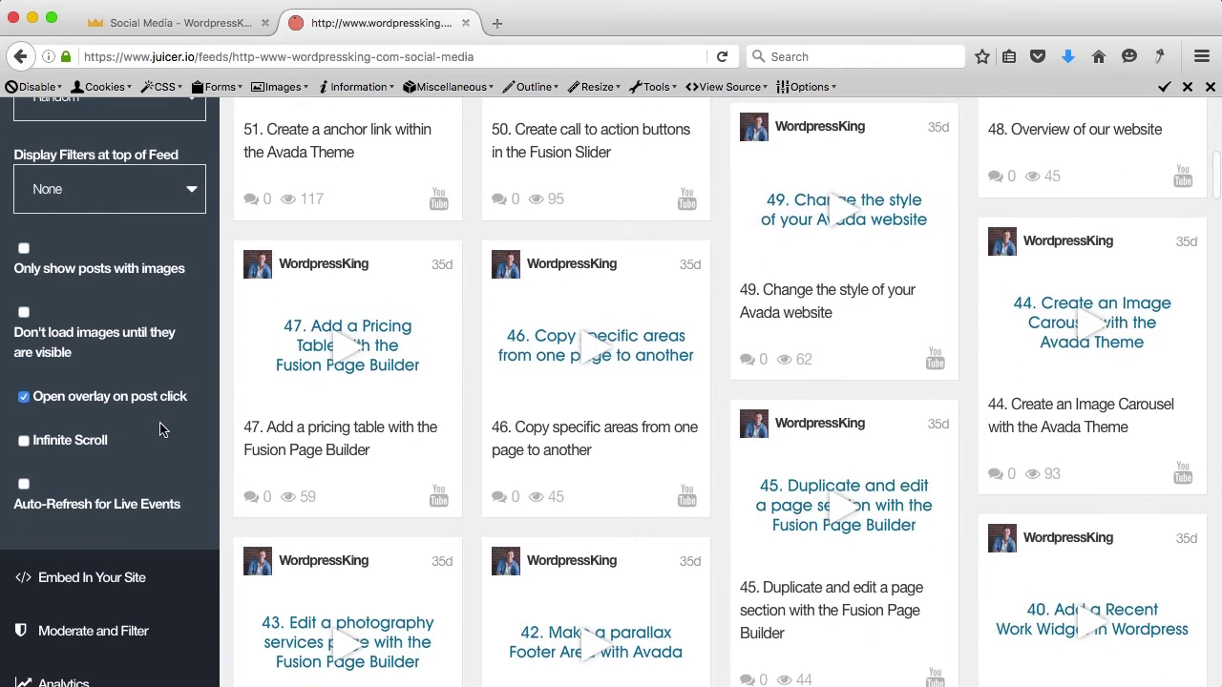
{"action": "scroll", "coordinate": [160, 429], "scroll_direction": "down", "scroll_amount": 4}
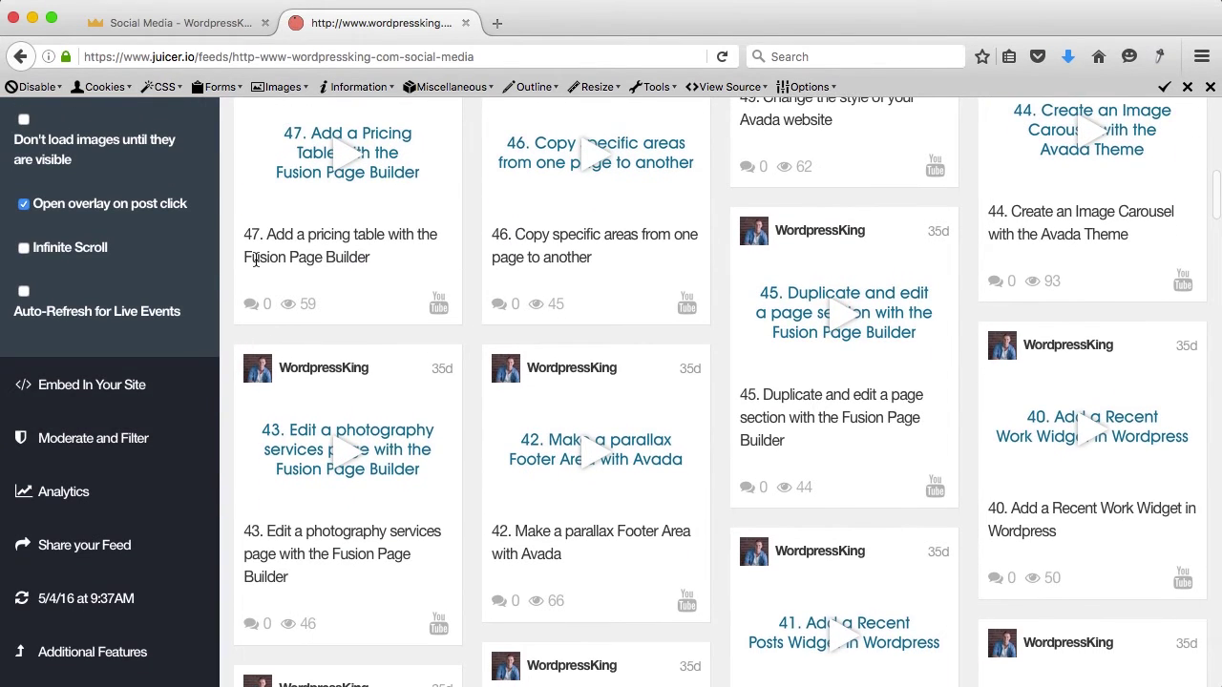
{"action": "scroll", "coordinate": [222, 399], "scroll_direction": "up", "scroll_amount": 5}
{"action": "scroll", "coordinate": [221, 399], "scroll_direction": "down", "scroll_amount": 6}
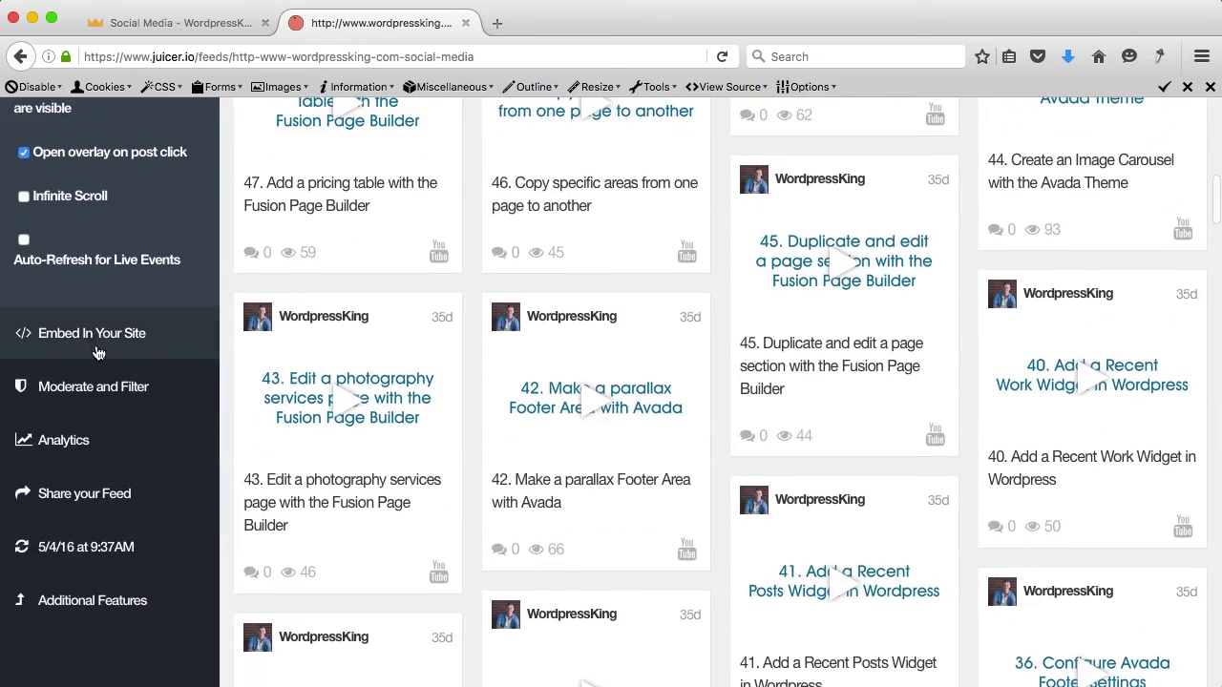
Step: Save juicer.zip from Embed In Your Site's WordPress option, then open the WordPress dashboard
{"action": "left_click", "coordinate": [96, 352]}
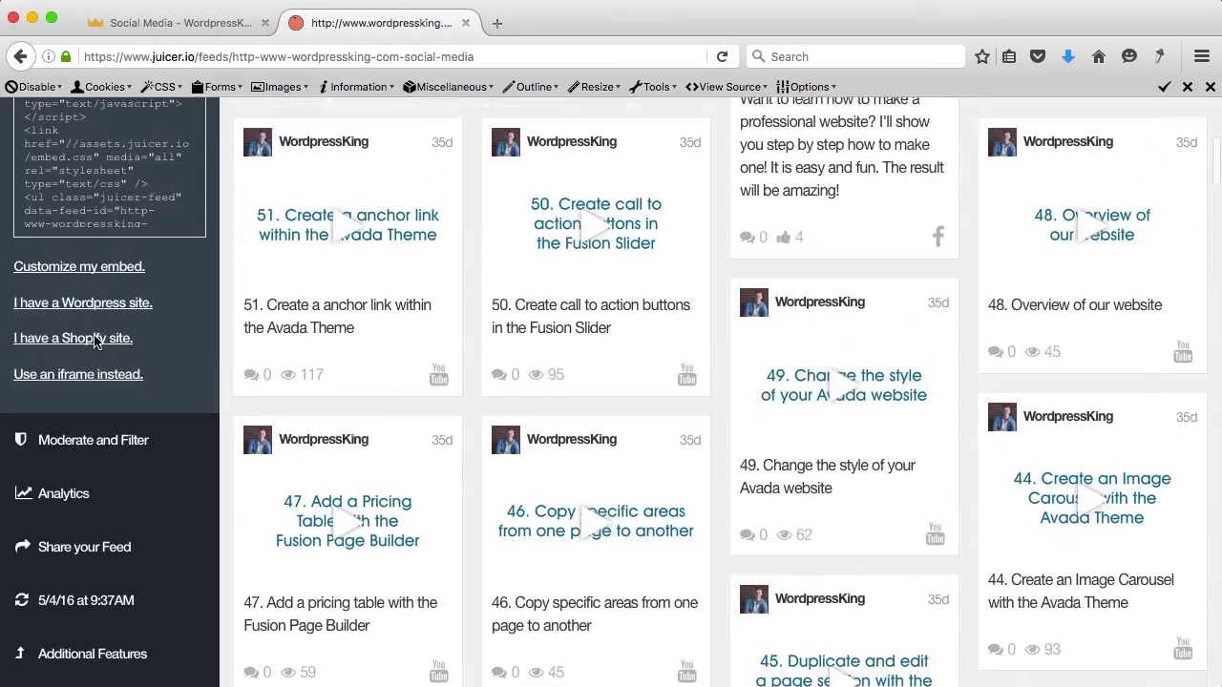
{"action": "scroll", "coordinate": [96, 342], "scroll_direction": "up", "scroll_amount": 4}
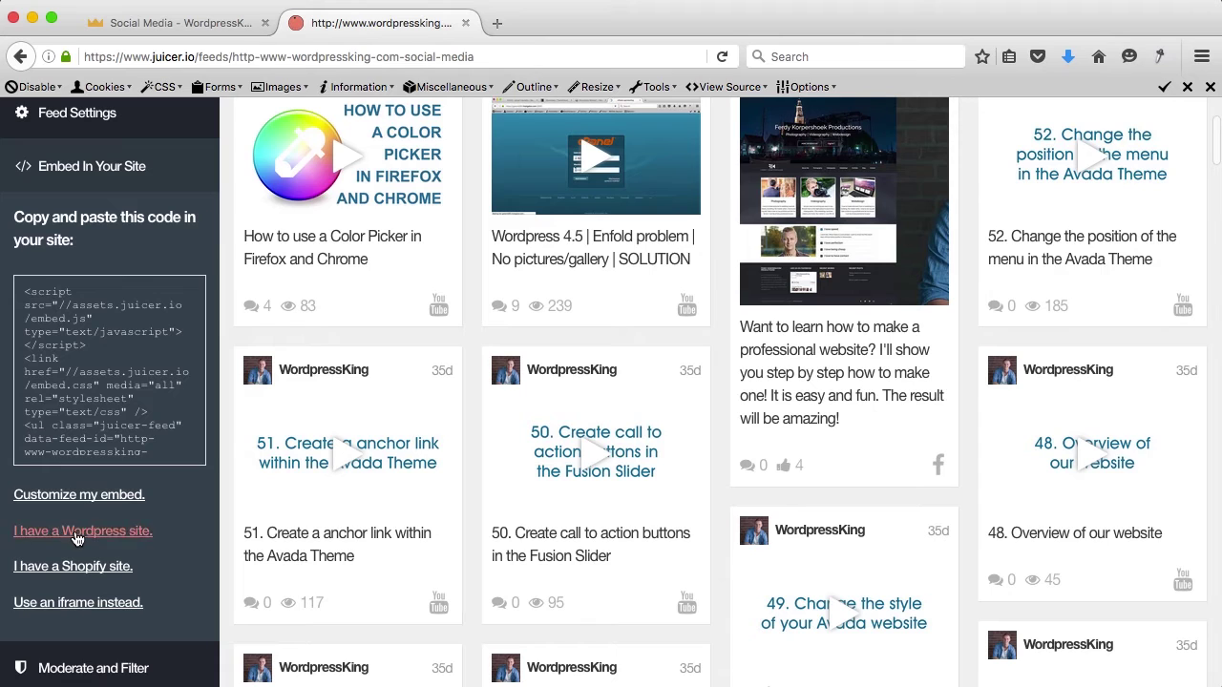
{"action": "left_click", "coordinate": [69, 532]}
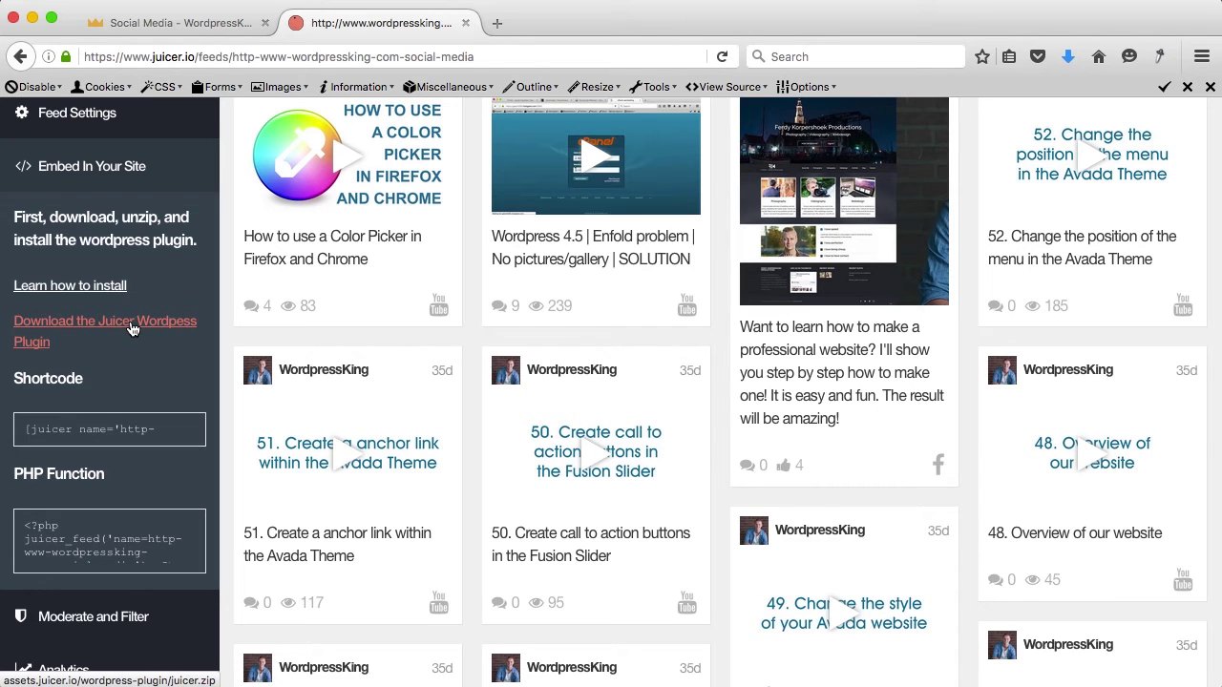
{"action": "left_click", "coordinate": [133, 328]}
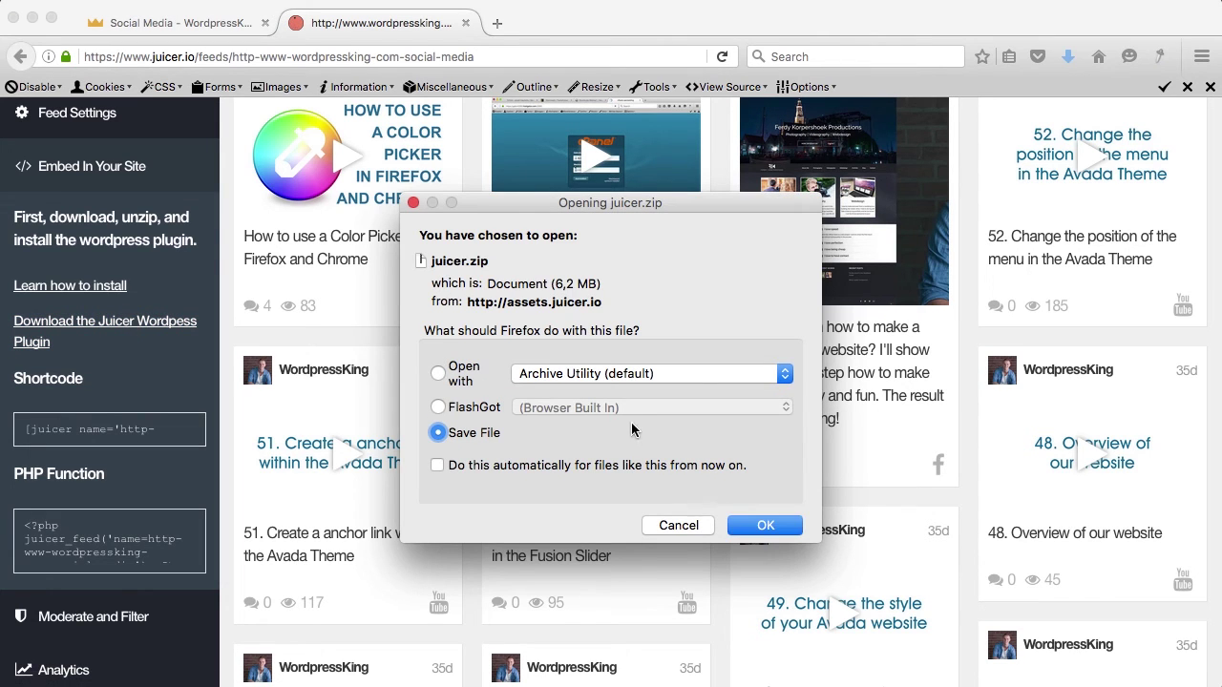
{"action": "left_click", "coordinate": [756, 524]}
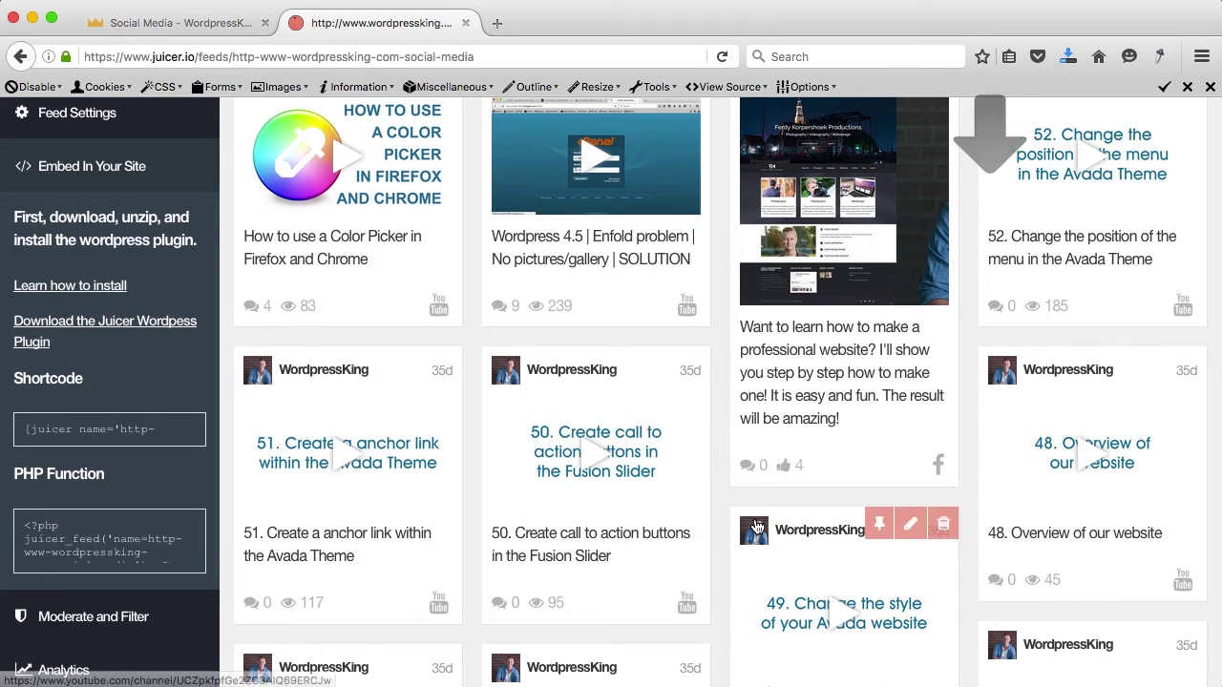
{"action": "left_click", "coordinate": [197, 28]}
{"action": "left_click", "coordinate": [149, 114]}
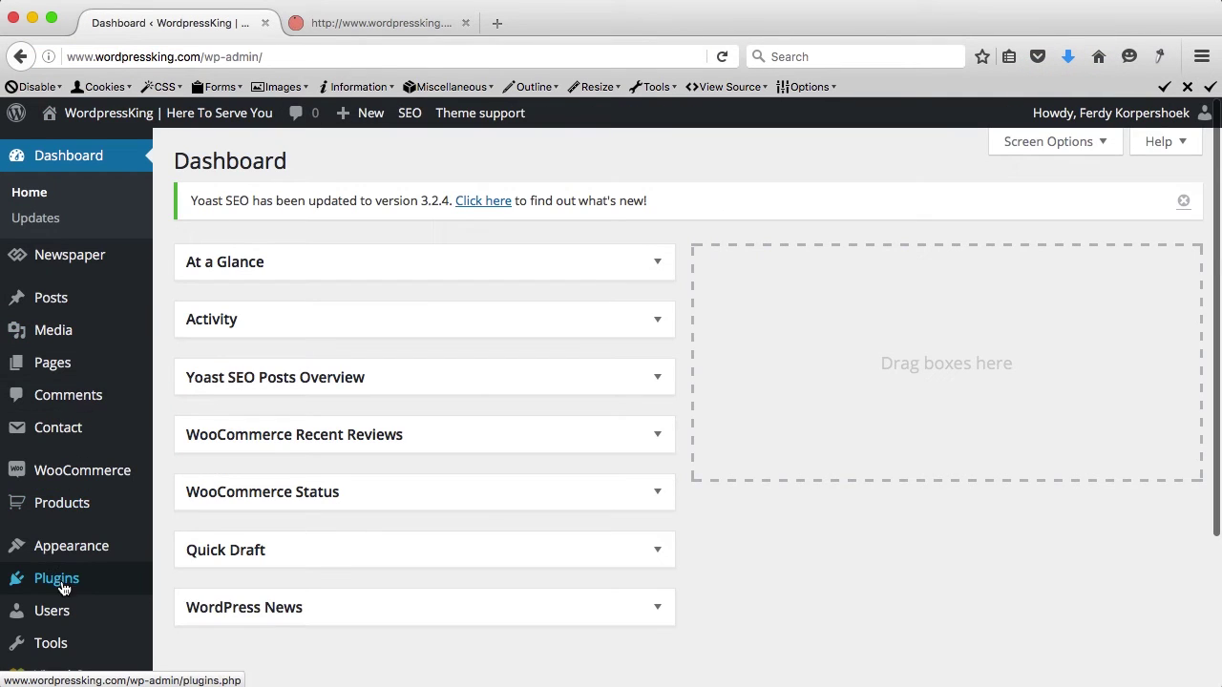
Step: Upload Downloads/juicer.zip as a plugin, install it and activate the Juicer plugin
{"action": "left_click", "coordinate": [60, 581]}
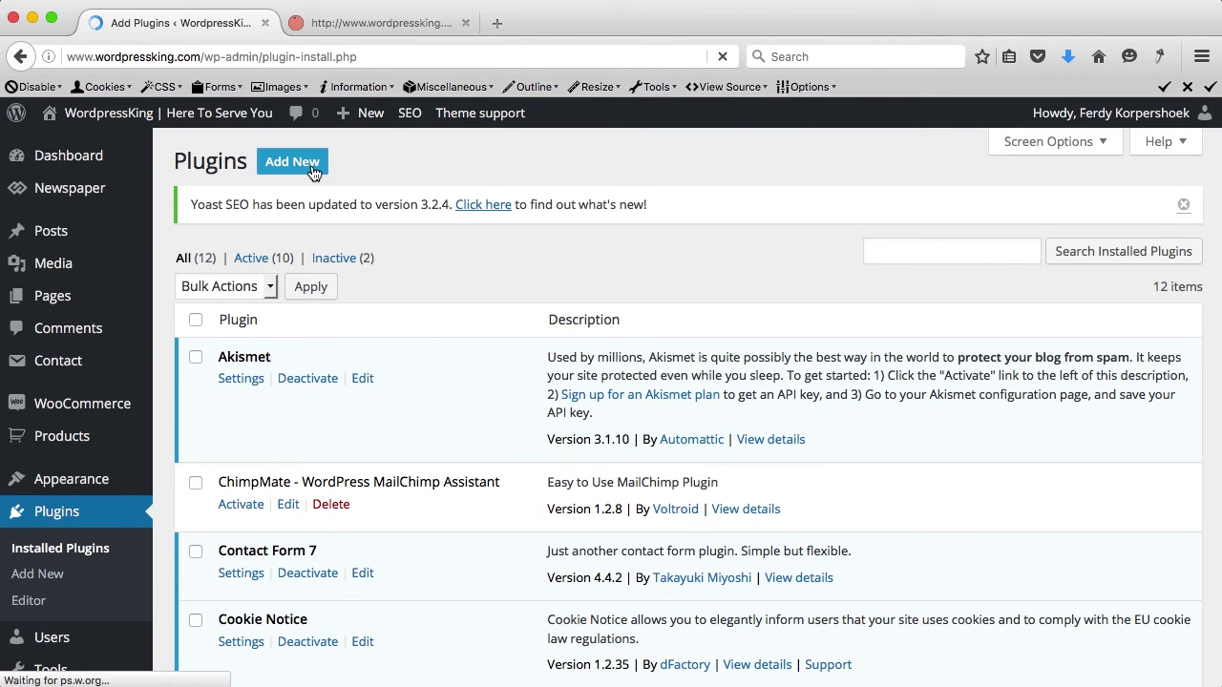
{"action": "left_click", "coordinate": [352, 167]}
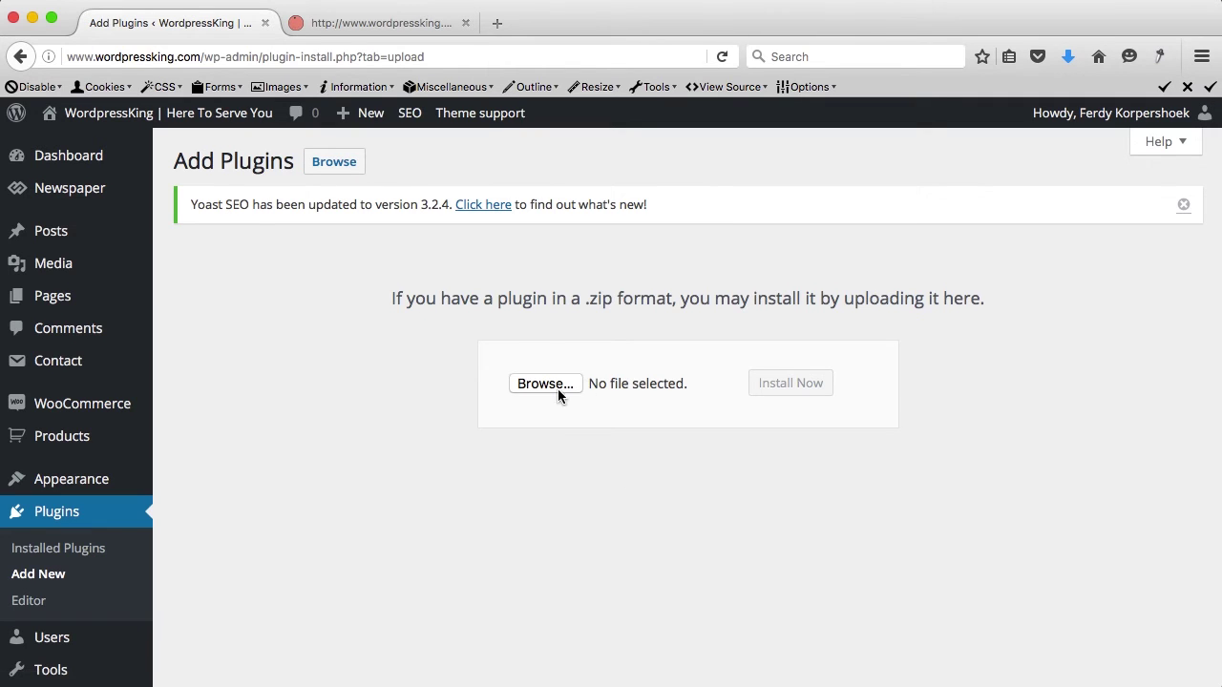
{"action": "left_click", "coordinate": [556, 385]}
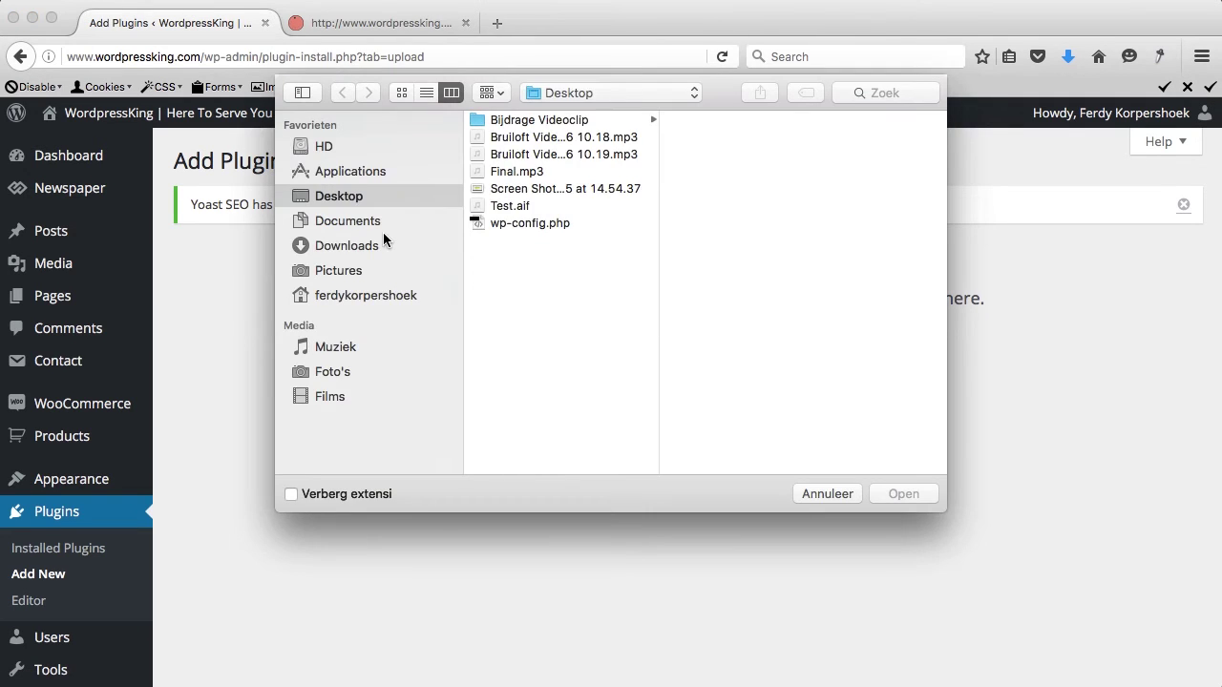
{"action": "left_click", "coordinate": [370, 247]}
{"action": "left_click", "coordinate": [426, 93]}
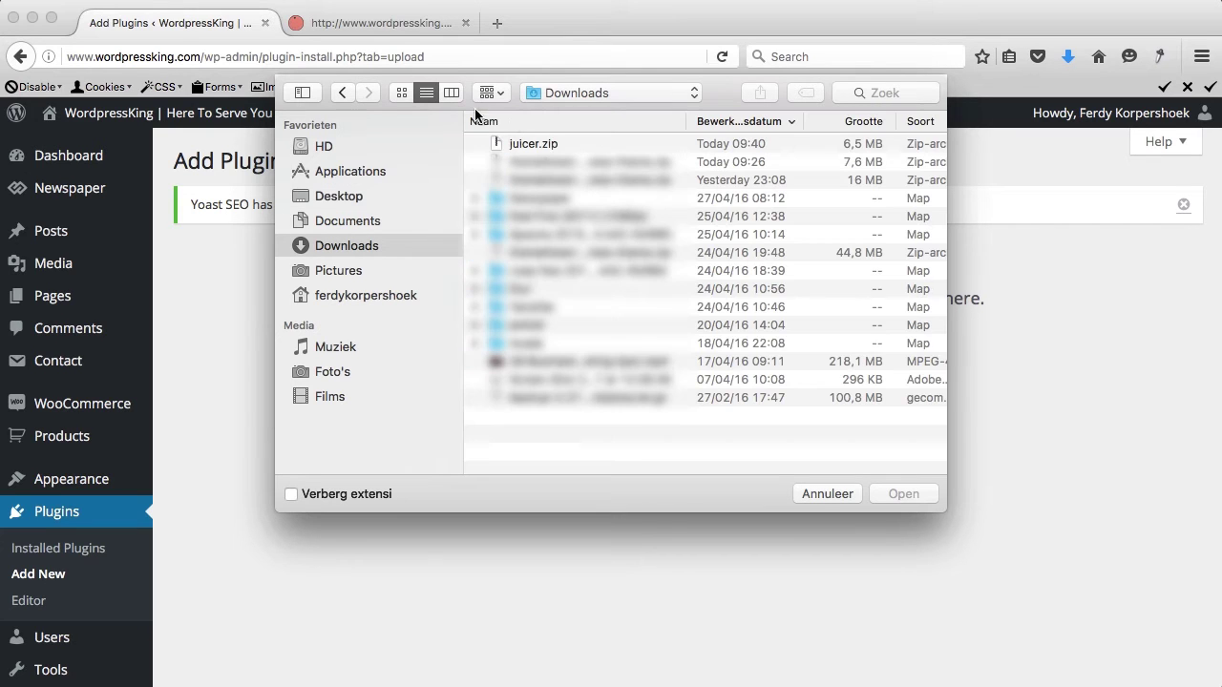
{"action": "left_click", "coordinate": [546, 143]}
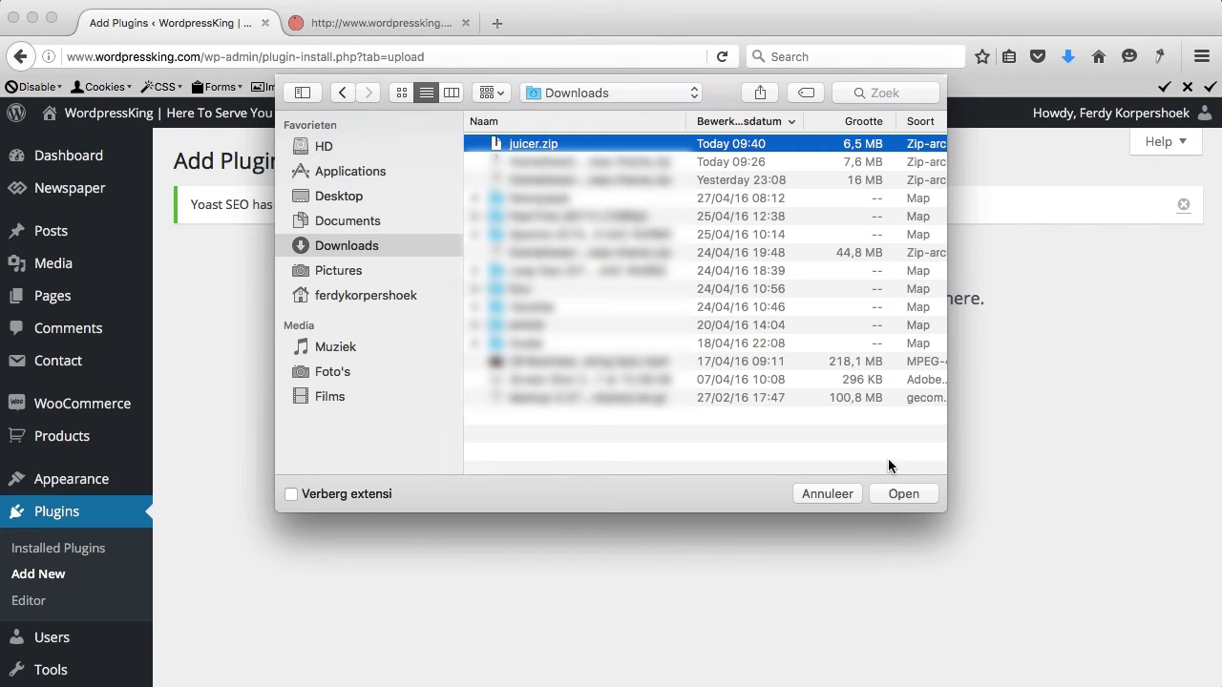
{"action": "left_click", "coordinate": [896, 495]}
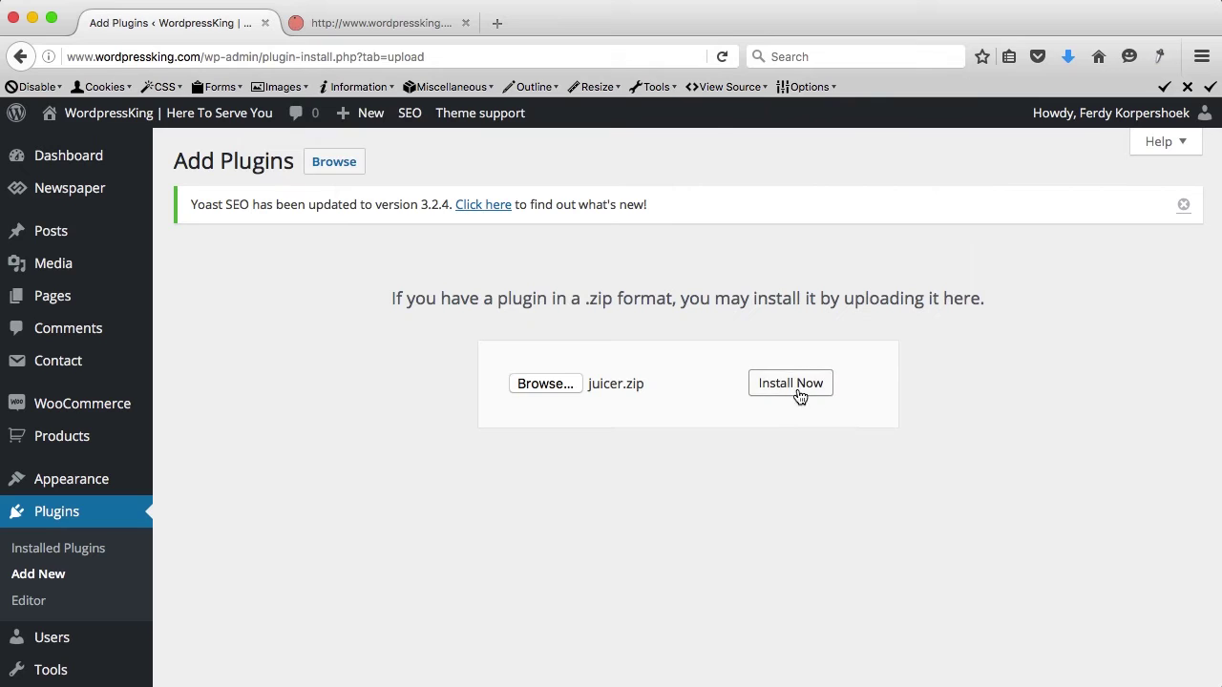
{"action": "left_click", "coordinate": [787, 384]}
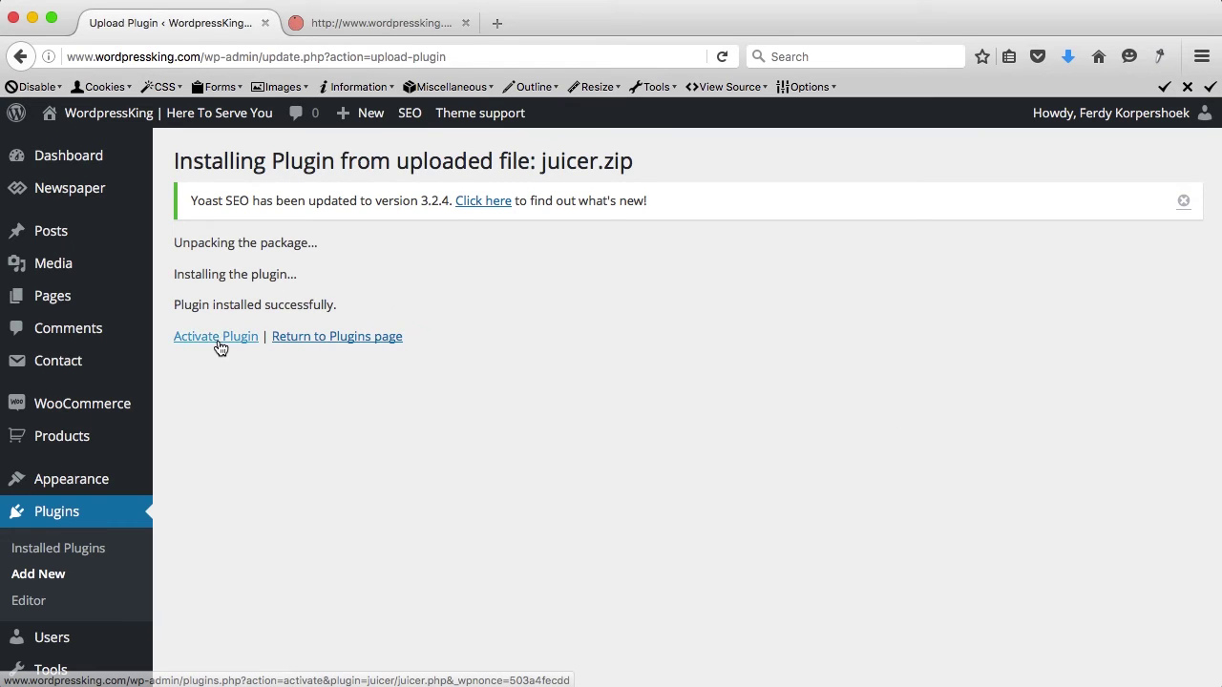
{"action": "left_click", "coordinate": [218, 342]}
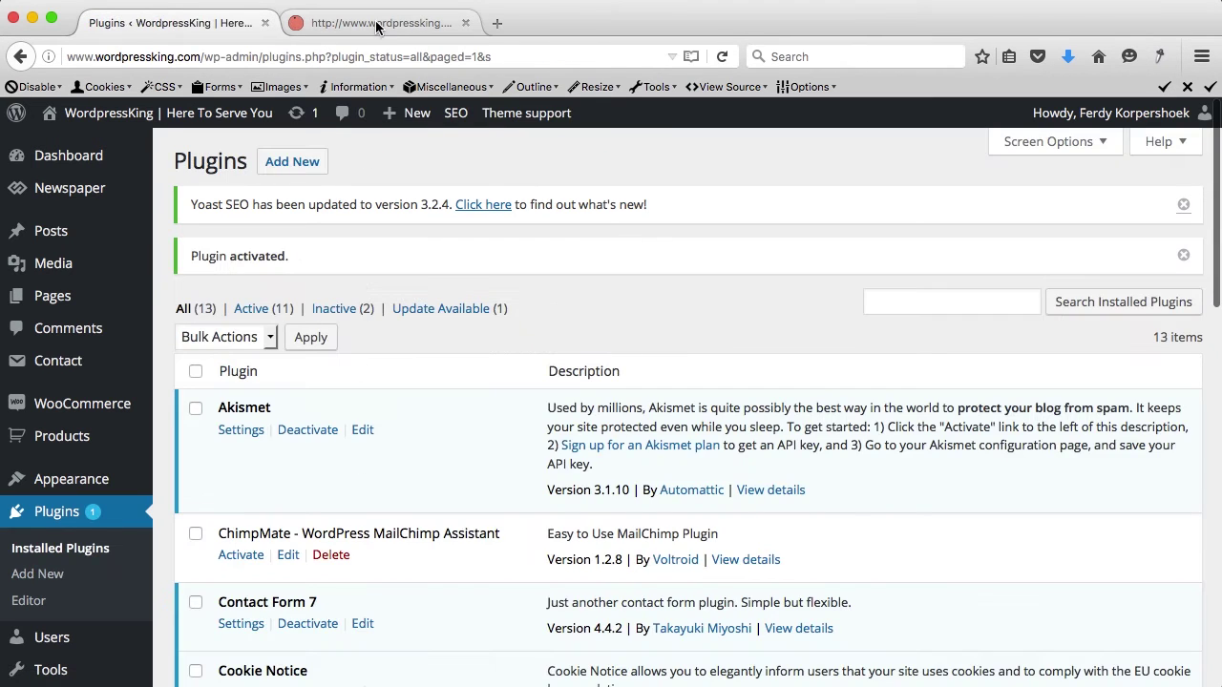
{"action": "left_click", "coordinate": [377, 25]}
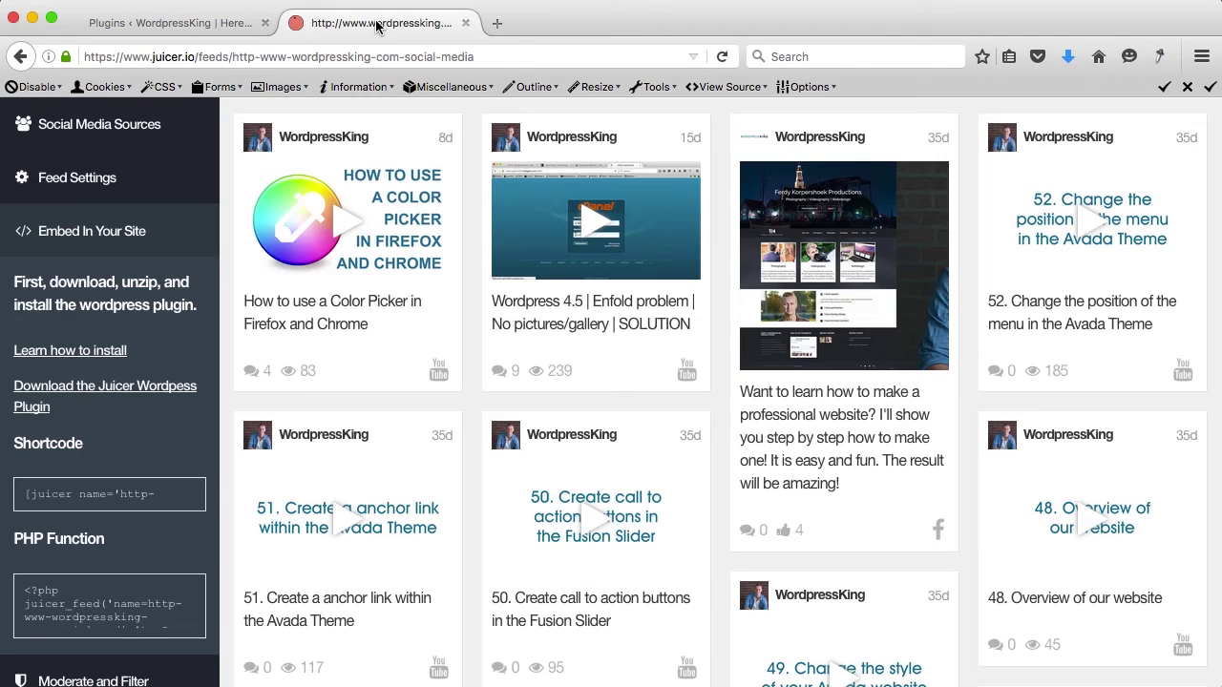
Step: Copy the Juicer feed shortcode and the feed page address, then launch Chrome from Spotlight
{"action": "left_click", "coordinate": [95, 494]}
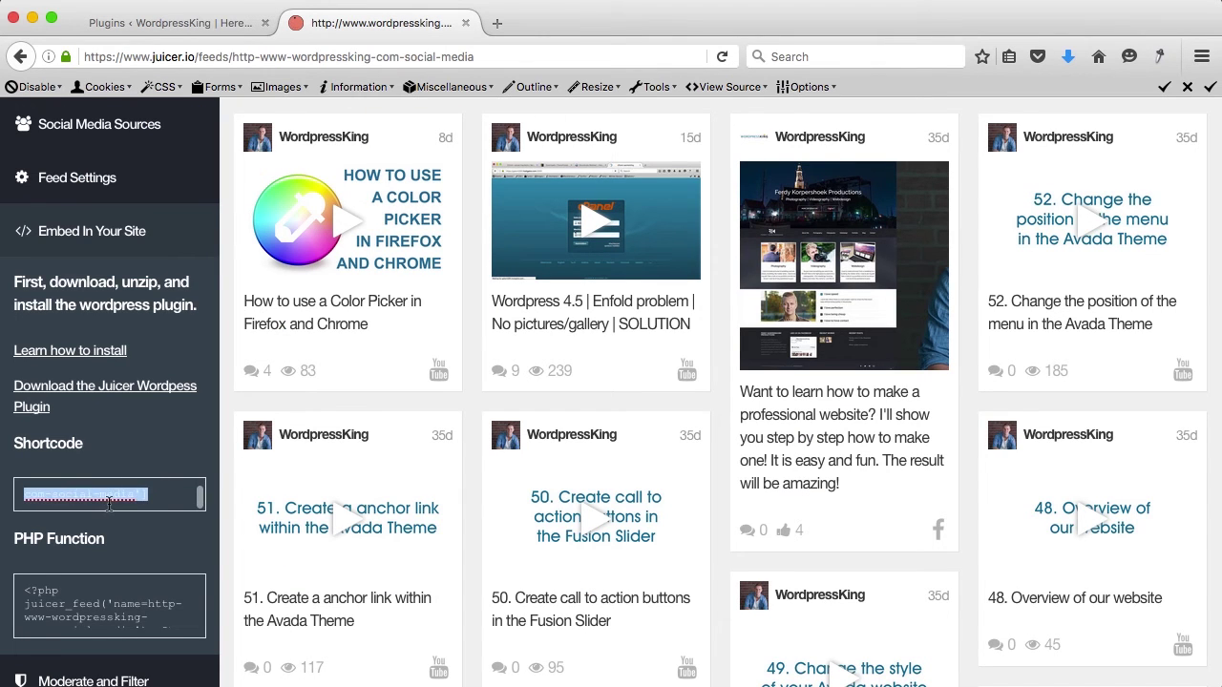
{"action": "key", "text": "ctrl+c"}
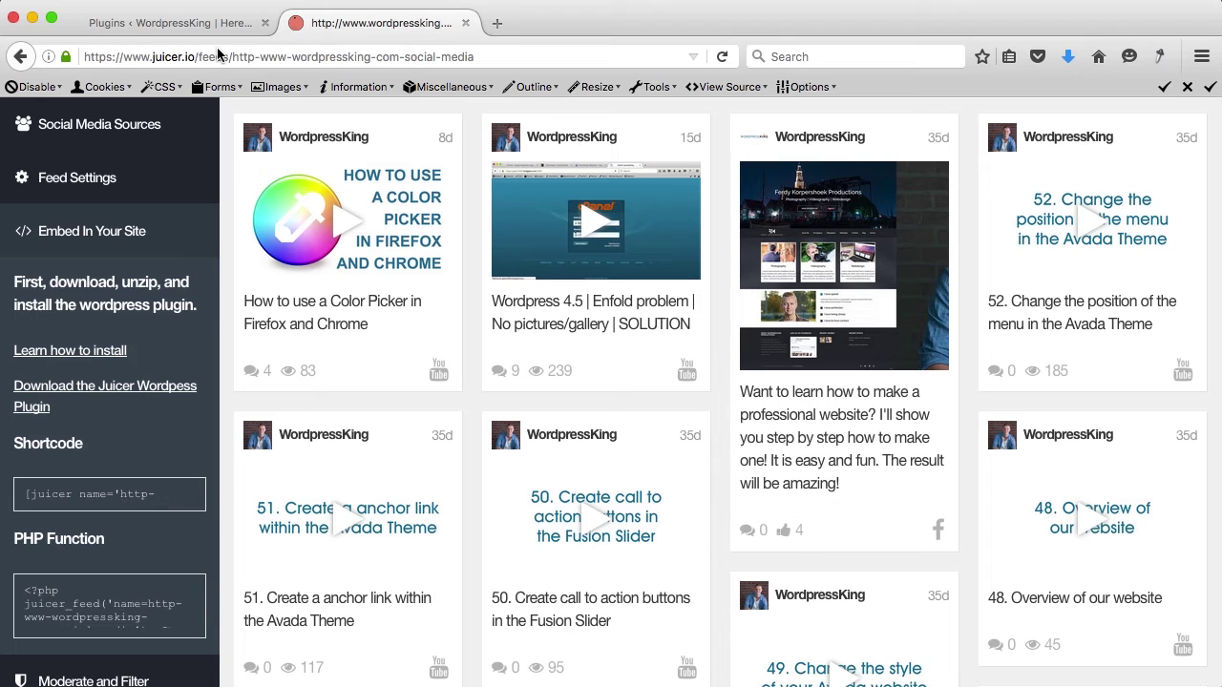
{"action": "left_click", "coordinate": [217, 56]}
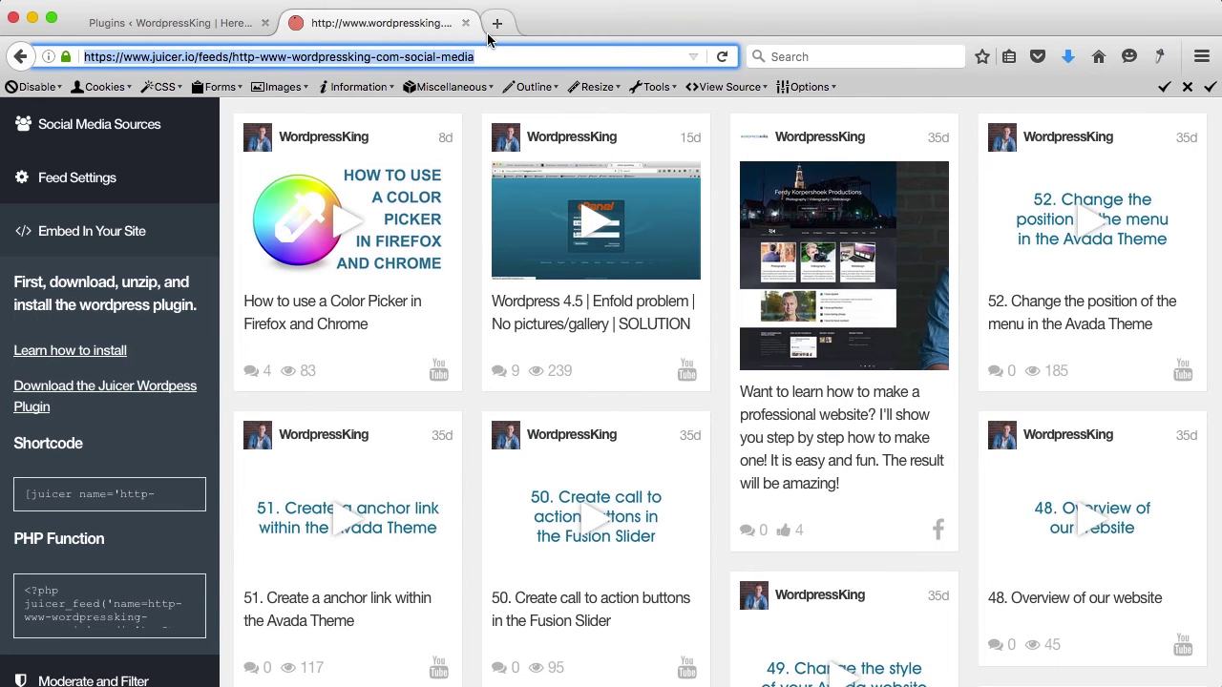
{"action": "key", "text": "super+space"}
{"action": "type", "text": "chro"}
{"action": "key", "text": "Return"}
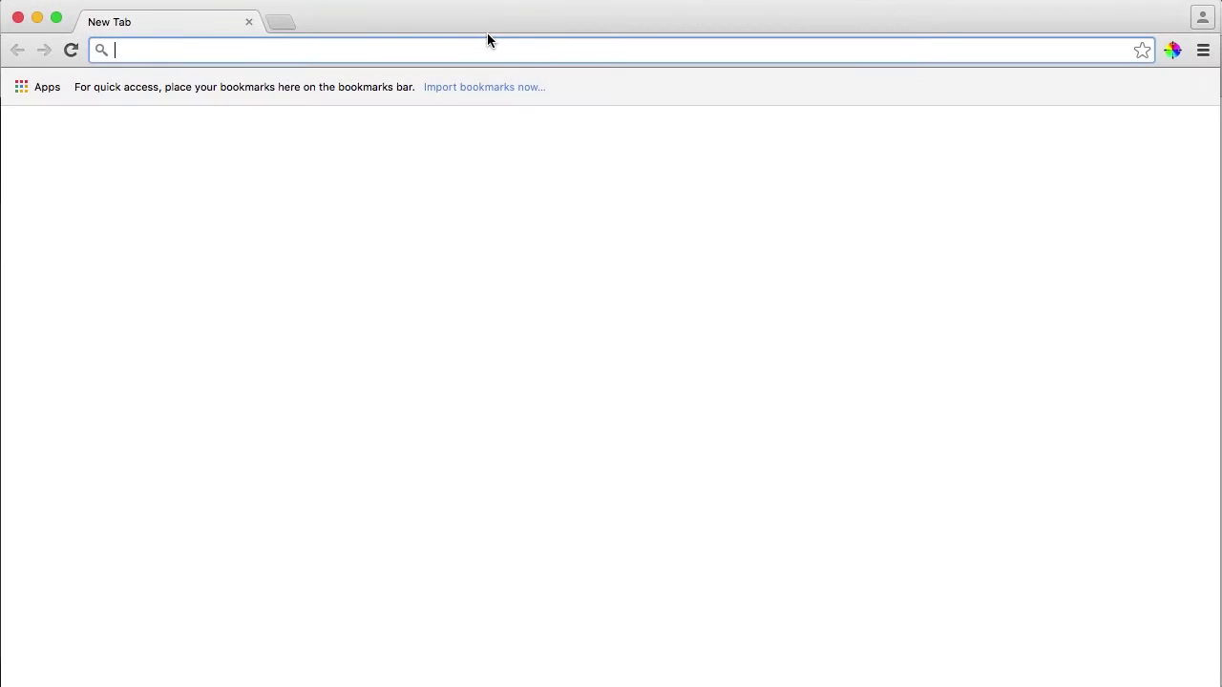
Step: Load the Juicer feed address in Chrome and sign in with the account email and password
{"action": "key", "text": "super+v"}
{"action": "key", "text": "Return"}
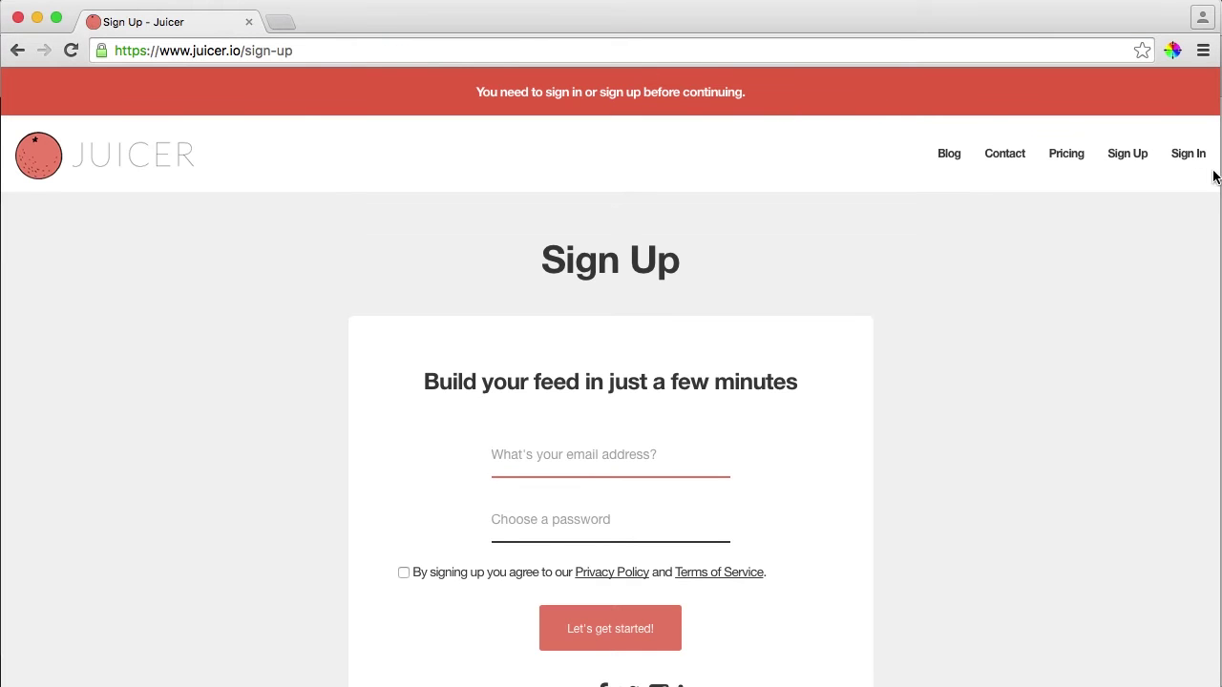
{"action": "left_click", "coordinate": [1193, 161]}
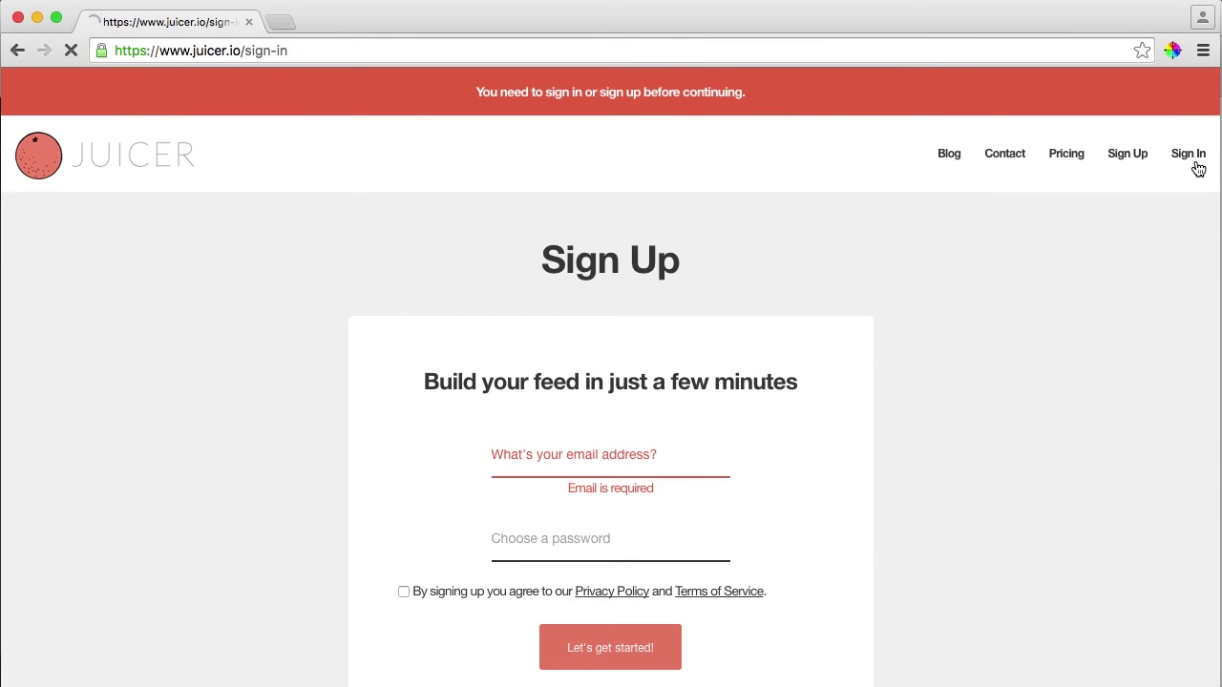
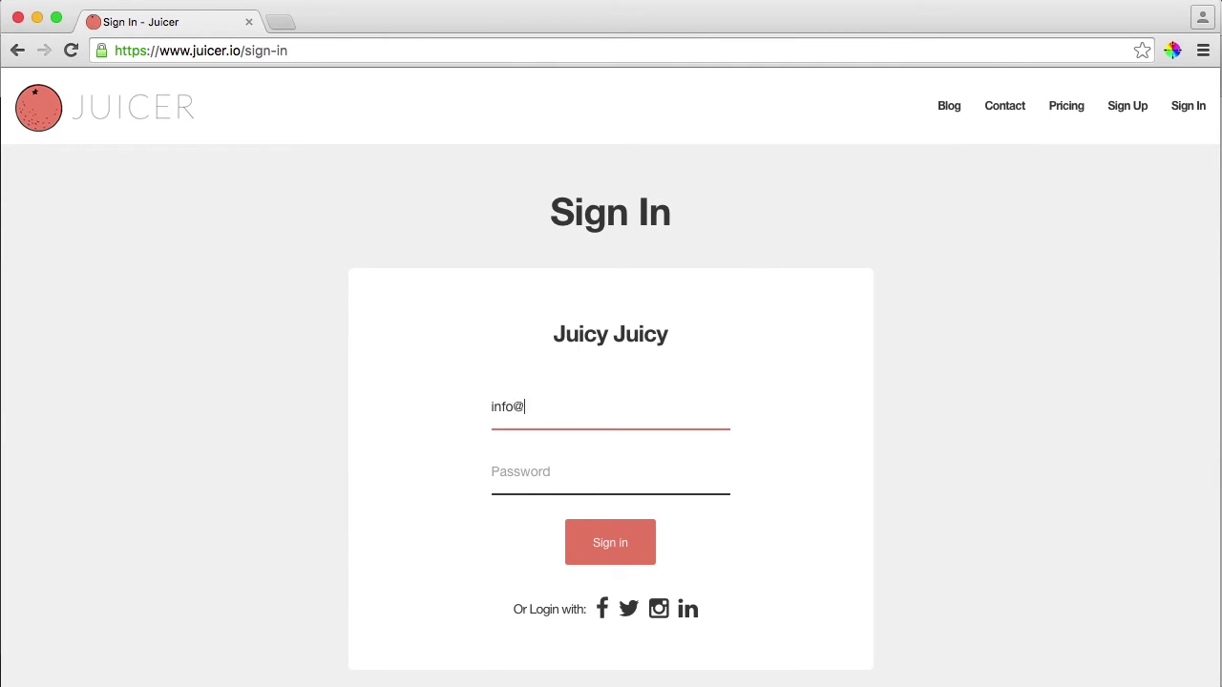
{"action": "key", "text": "Tab"}
{"action": "type", "text": "••"}
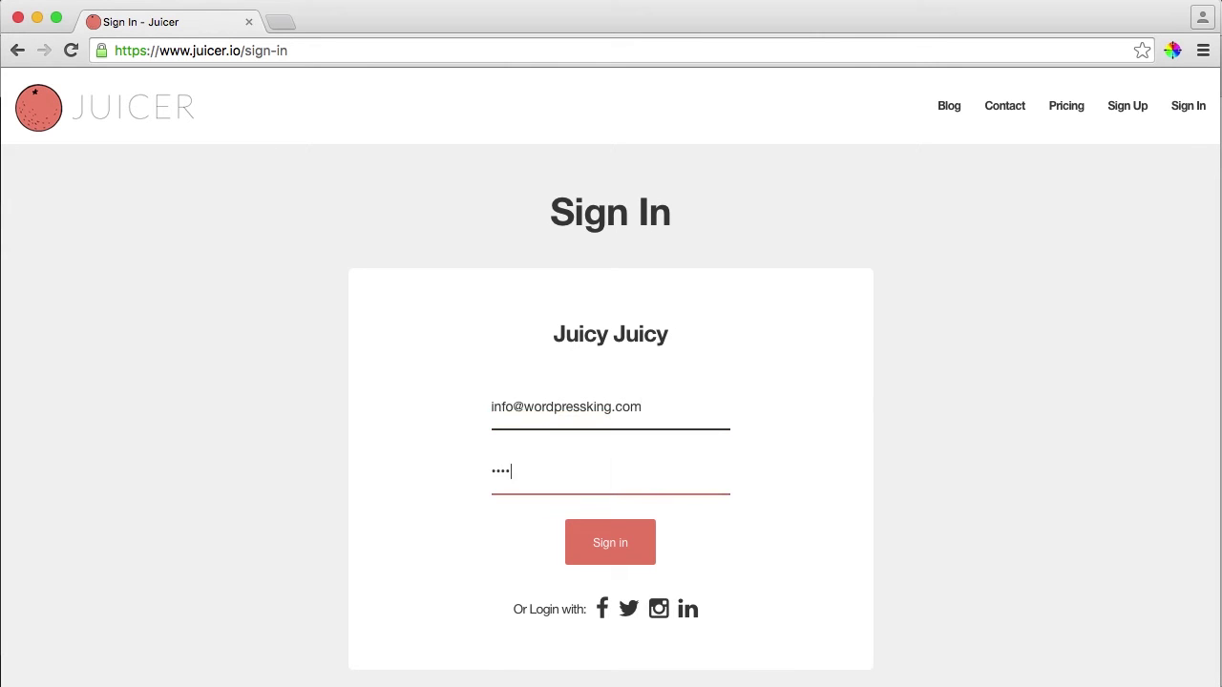
{"action": "type", "text": "••••••"}
{"action": "key", "text": "Return"}
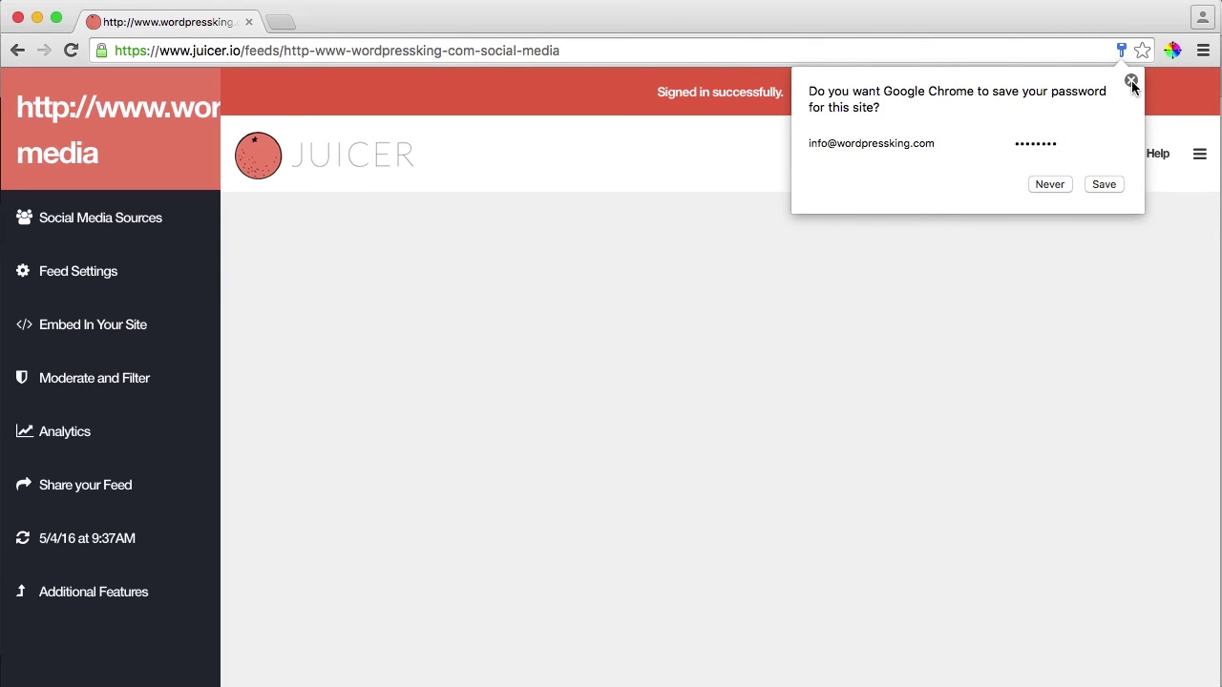
{"action": "left_click", "coordinate": [1131, 82]}
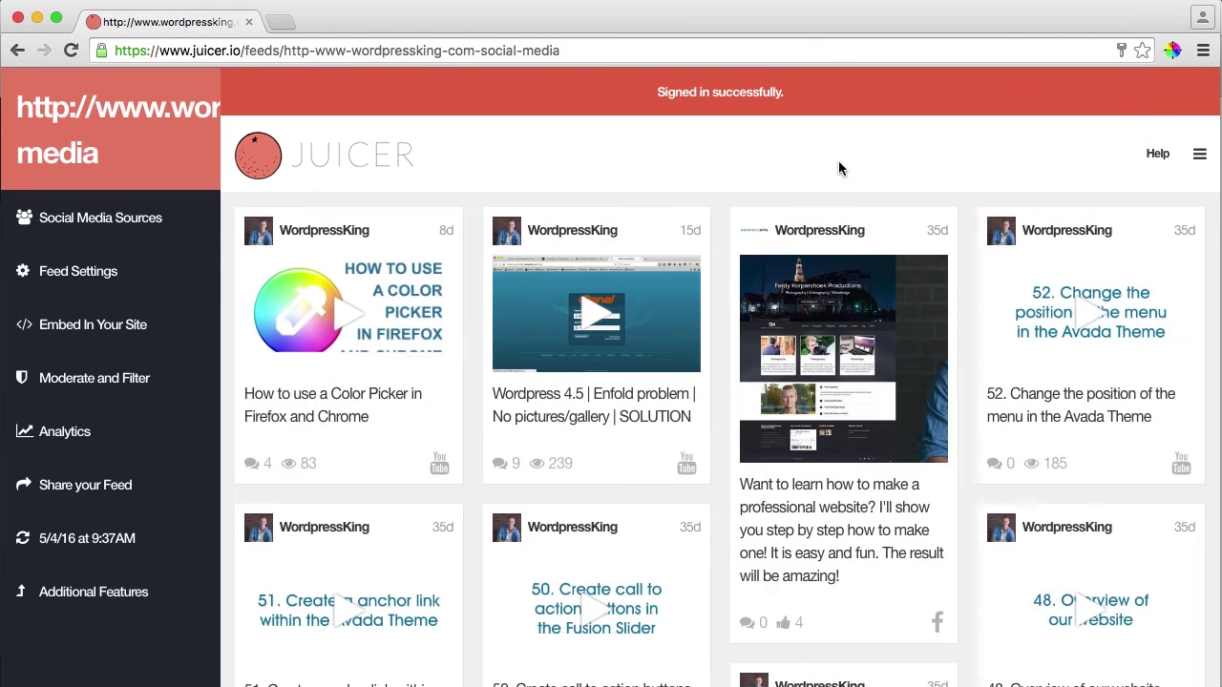
Step: Show Juicer's 'I have a Wordpress site' embed shortcode, select it, and close the Chrome window
{"action": "left_click", "coordinate": [77, 329]}
{"action": "scroll", "coordinate": [75, 516], "scroll_direction": "down", "scroll_amount": 5}
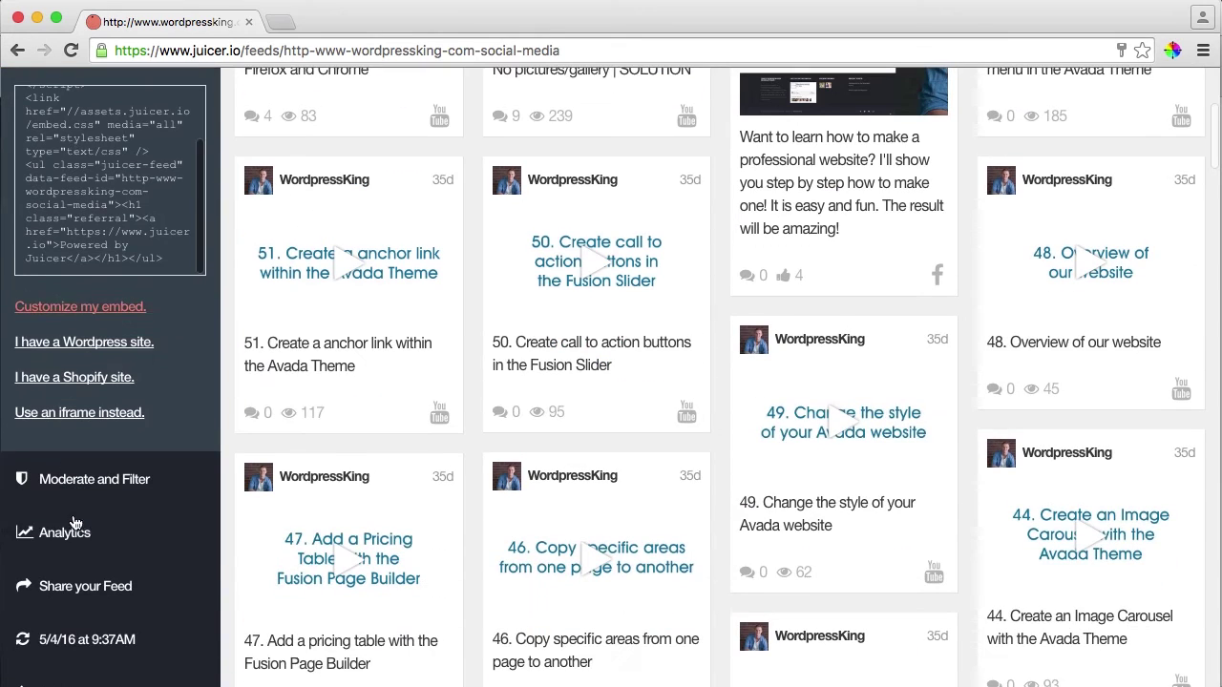
{"action": "left_click", "coordinate": [82, 341]}
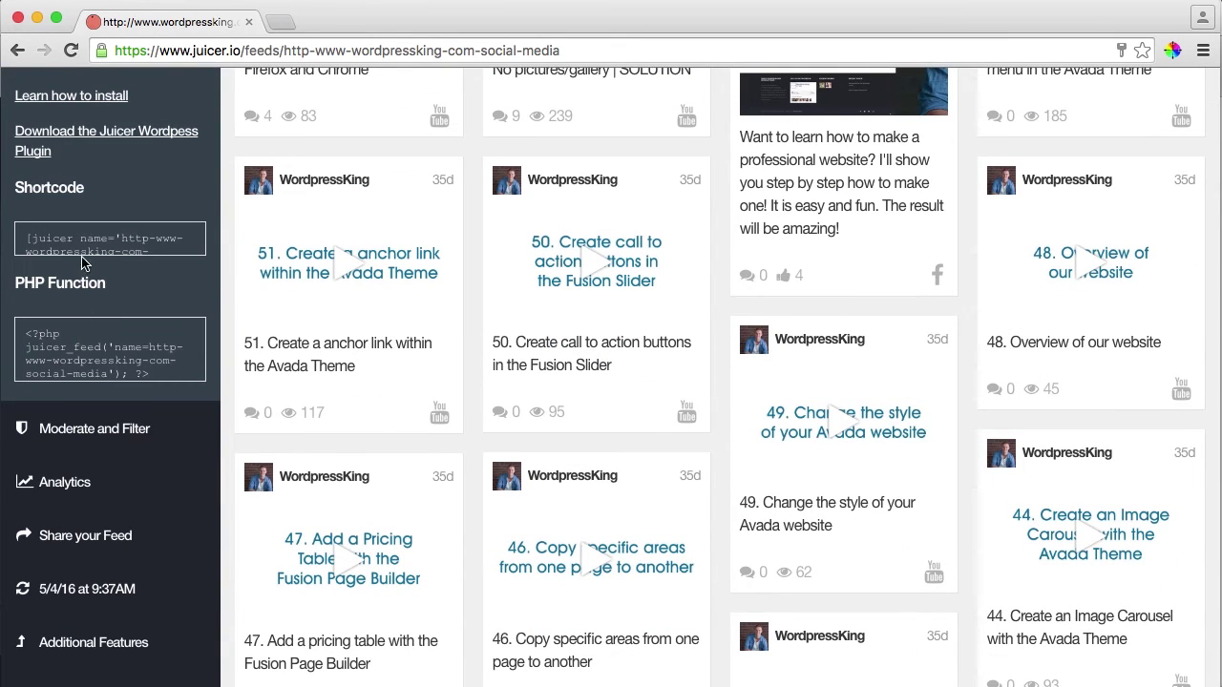
{"action": "left_click_drag", "start_coordinate": [24, 237], "coordinate": [136, 258]}
{"action": "key", "text": "ctrl+c"}
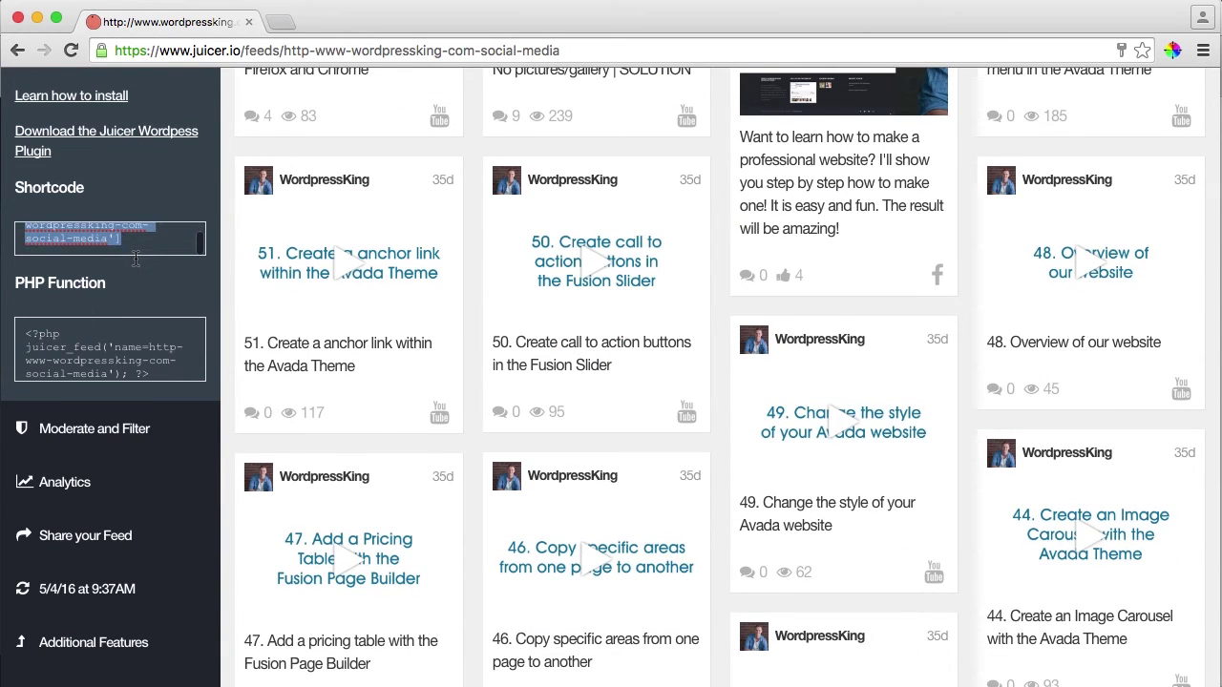
{"action": "left_click", "coordinate": [18, 18]}
Step: Edit the Social Media page, paste the Juicer shortcode into its body, and update it
{"action": "left_click", "coordinate": [184, 23]}
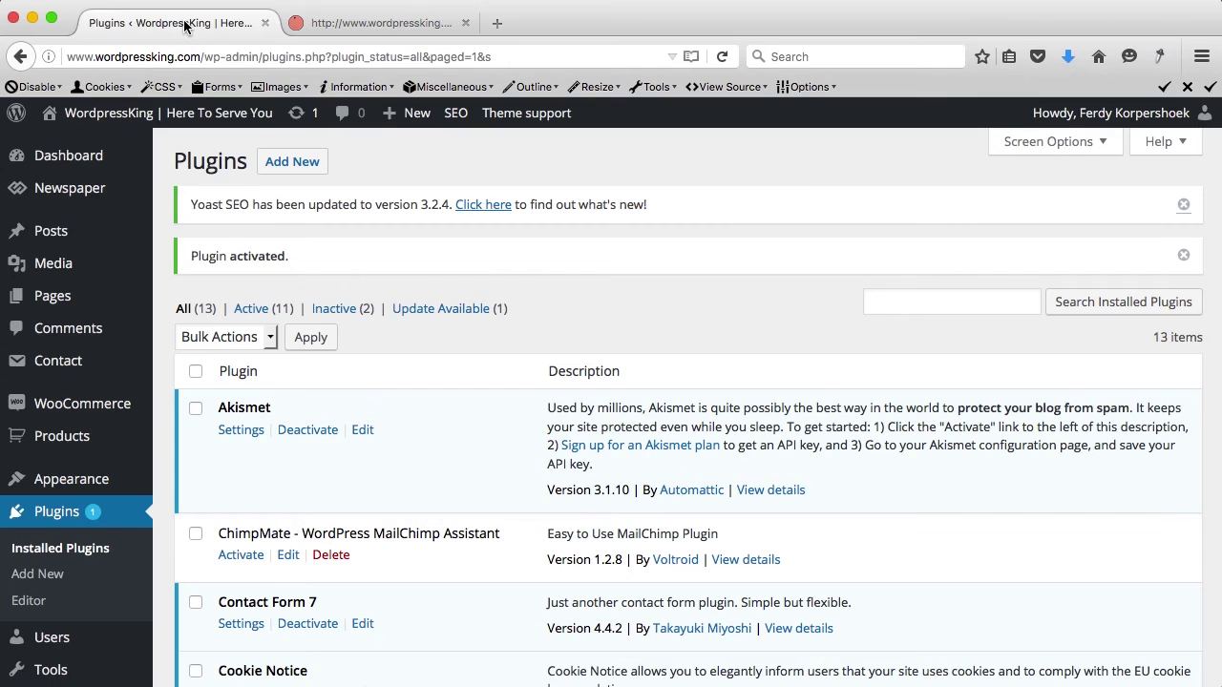
{"action": "left_click", "coordinate": [138, 114]}
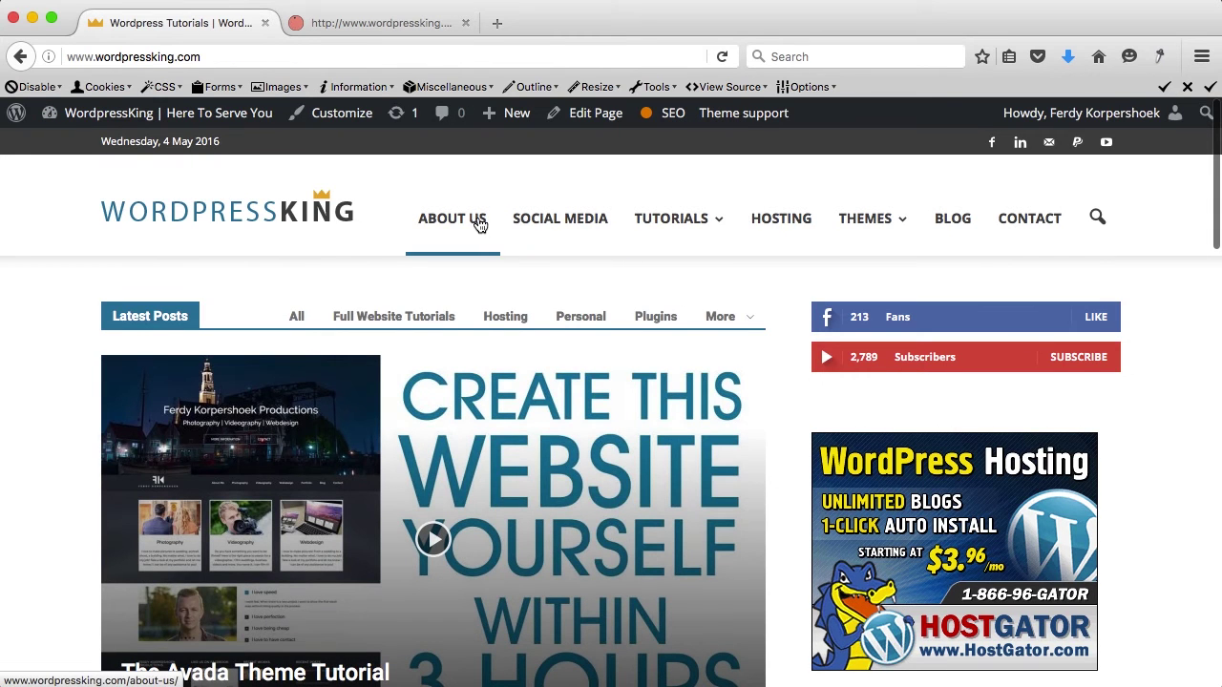
{"action": "left_click", "coordinate": [521, 218]}
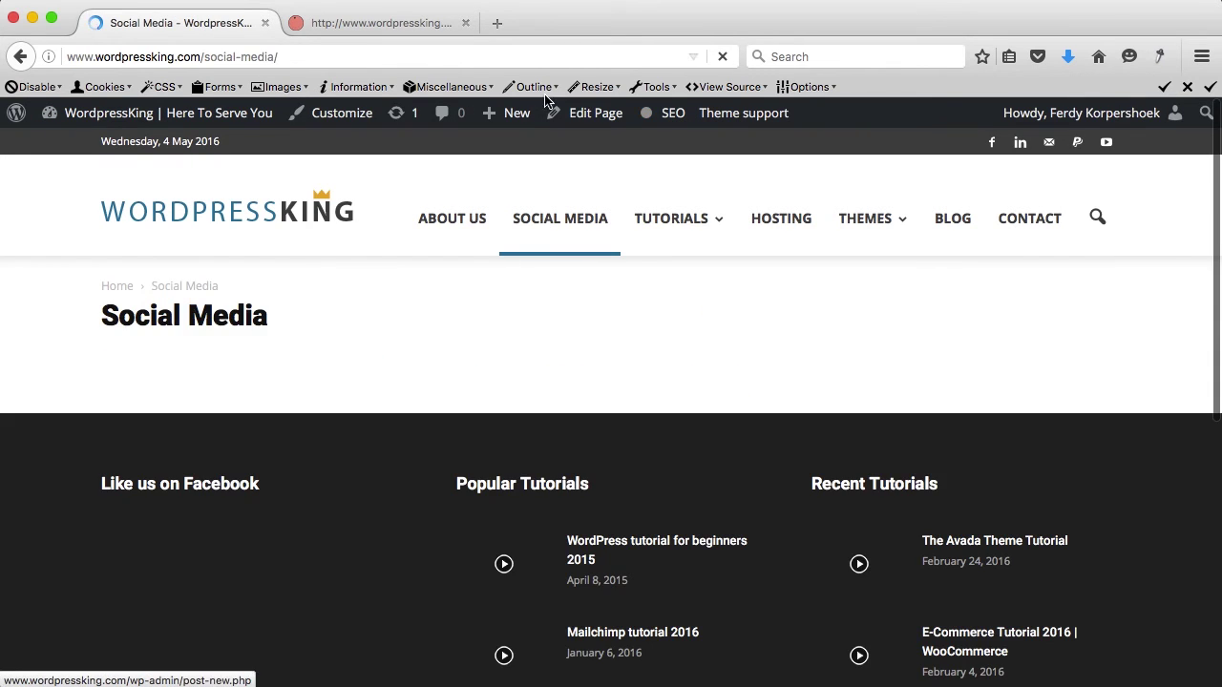
{"action": "left_click", "coordinate": [592, 114]}
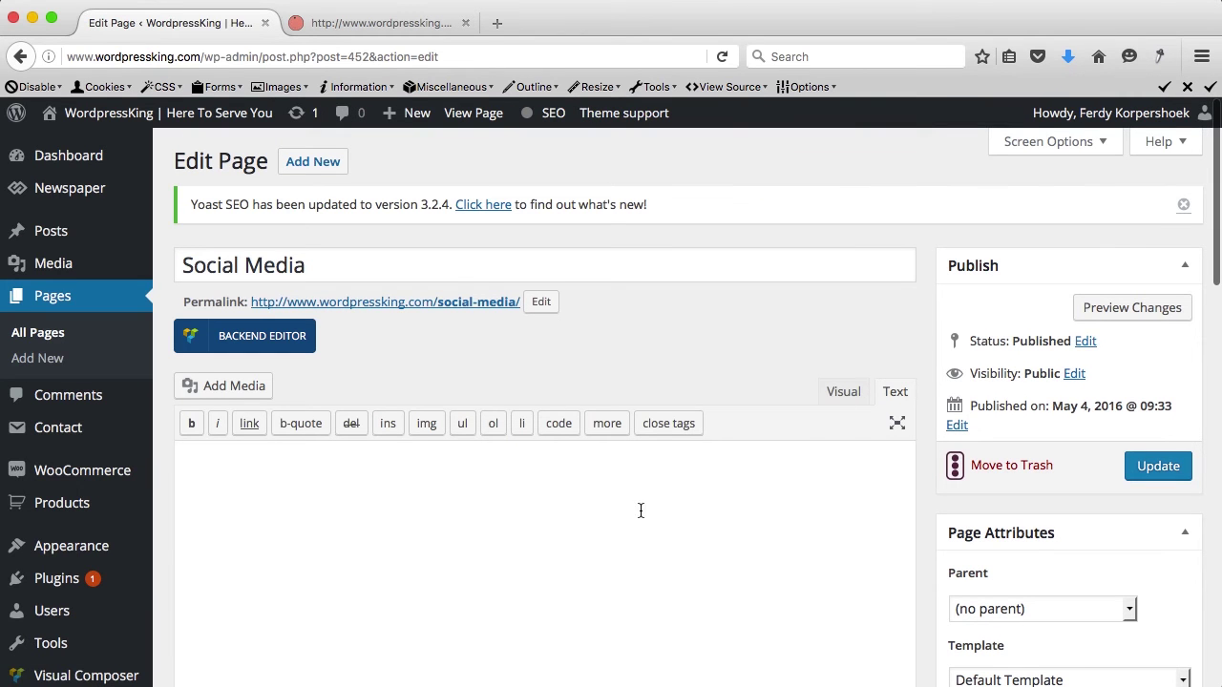
{"action": "left_click", "coordinate": [698, 526]}
{"action": "key", "text": "ctrl+v"}
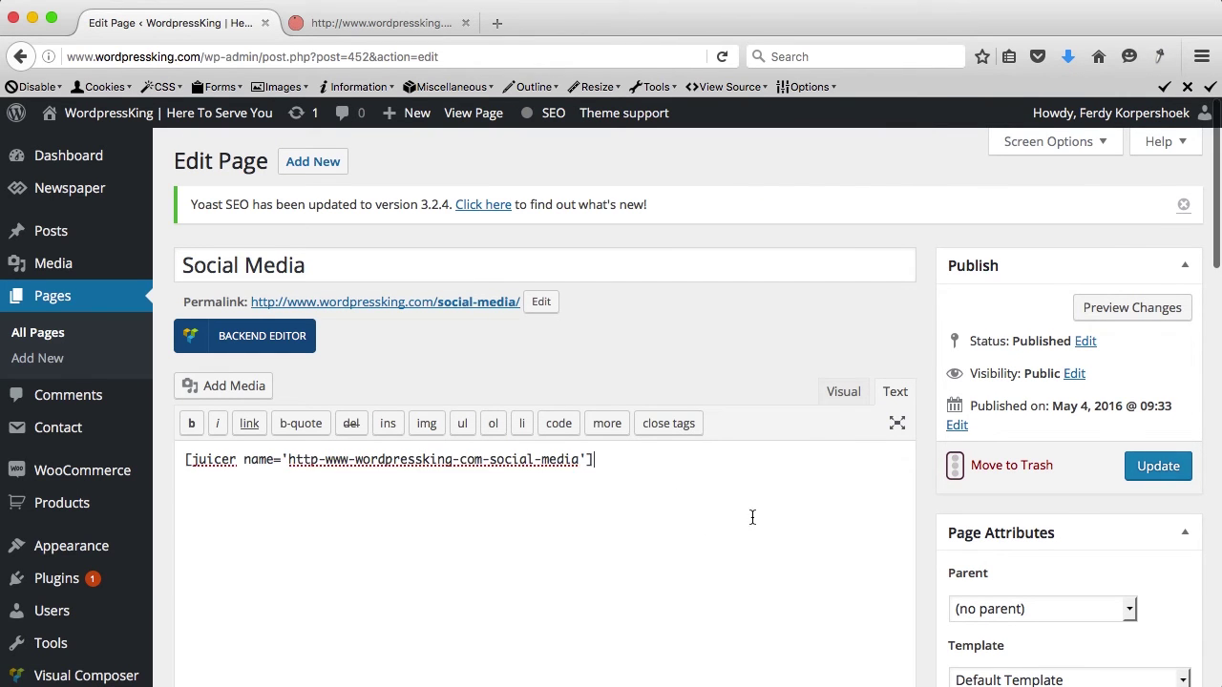
{"action": "left_click", "coordinate": [1159, 468]}
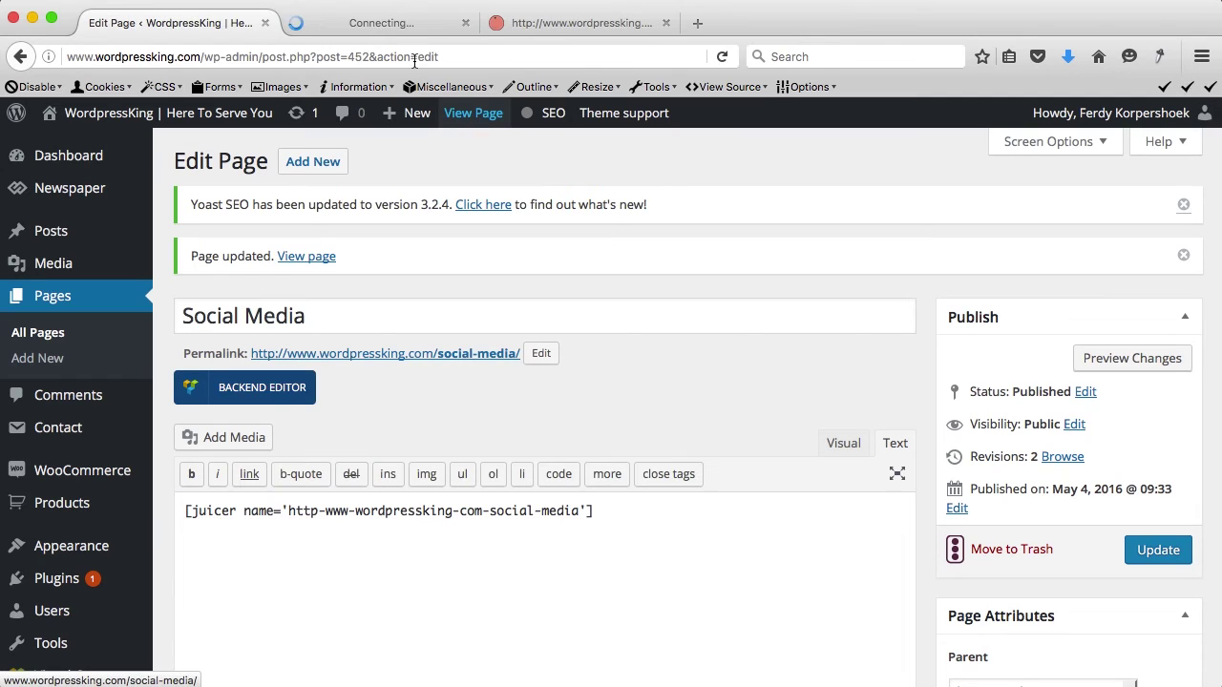
Step: View the live Social Media page and test the feed's video and Facebook post popups
{"action": "left_click", "coordinate": [395, 25]}
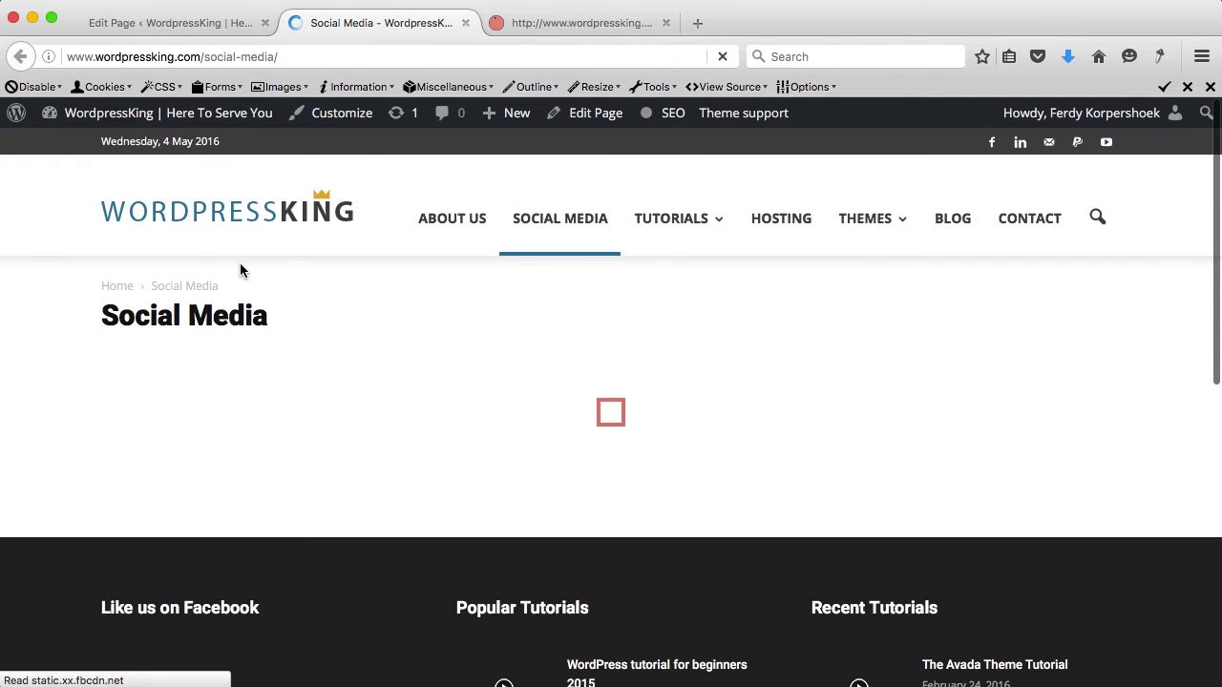
{"action": "scroll", "coordinate": [420, 315], "scroll_direction": "down", "scroll_amount": 1}
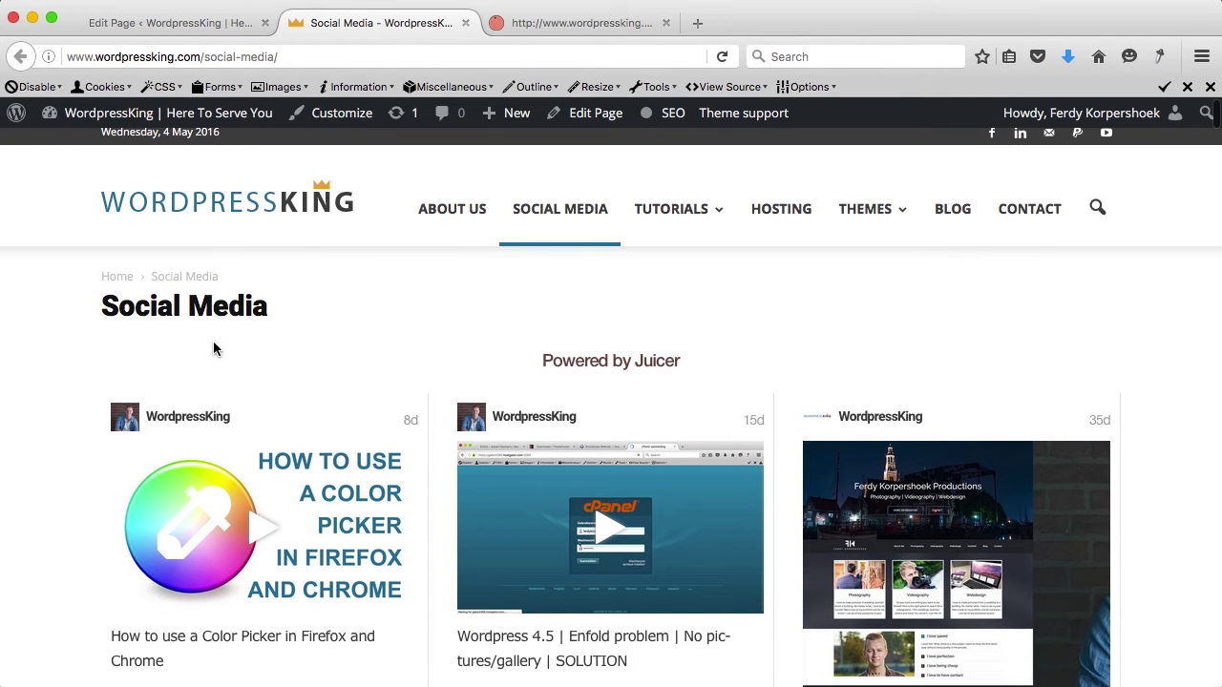
{"action": "scroll", "coordinate": [150, 354], "scroll_direction": "down", "scroll_amount": 4}
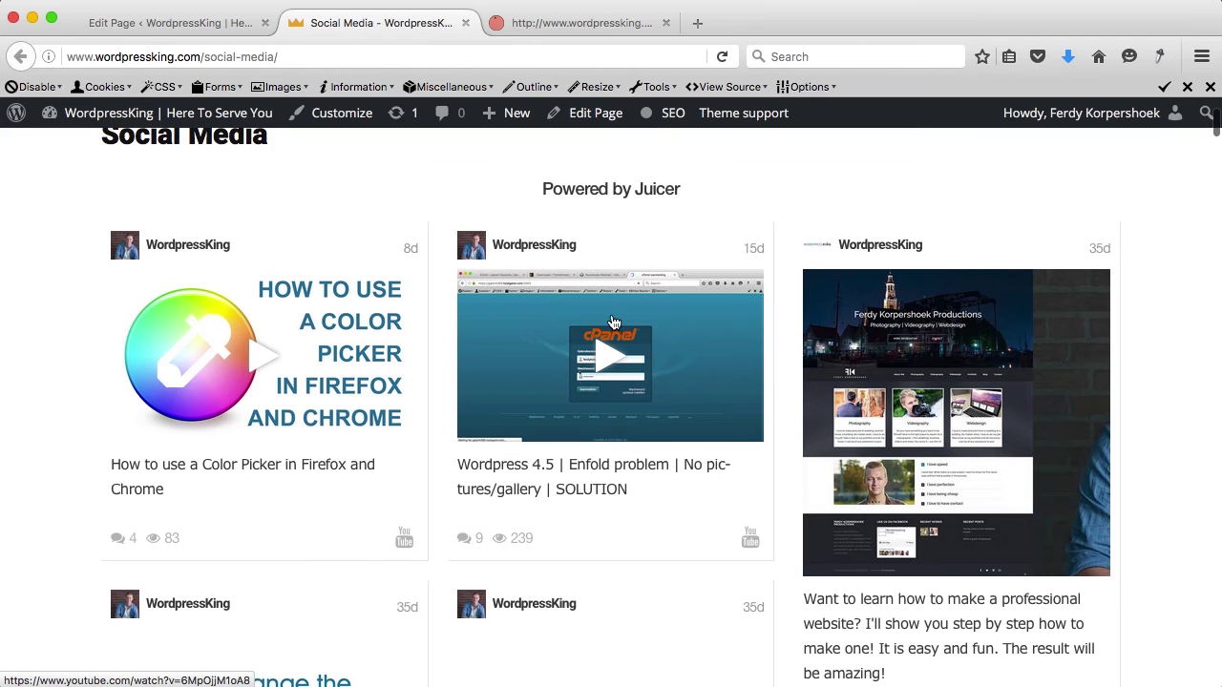
{"action": "left_click", "coordinate": [620, 349]}
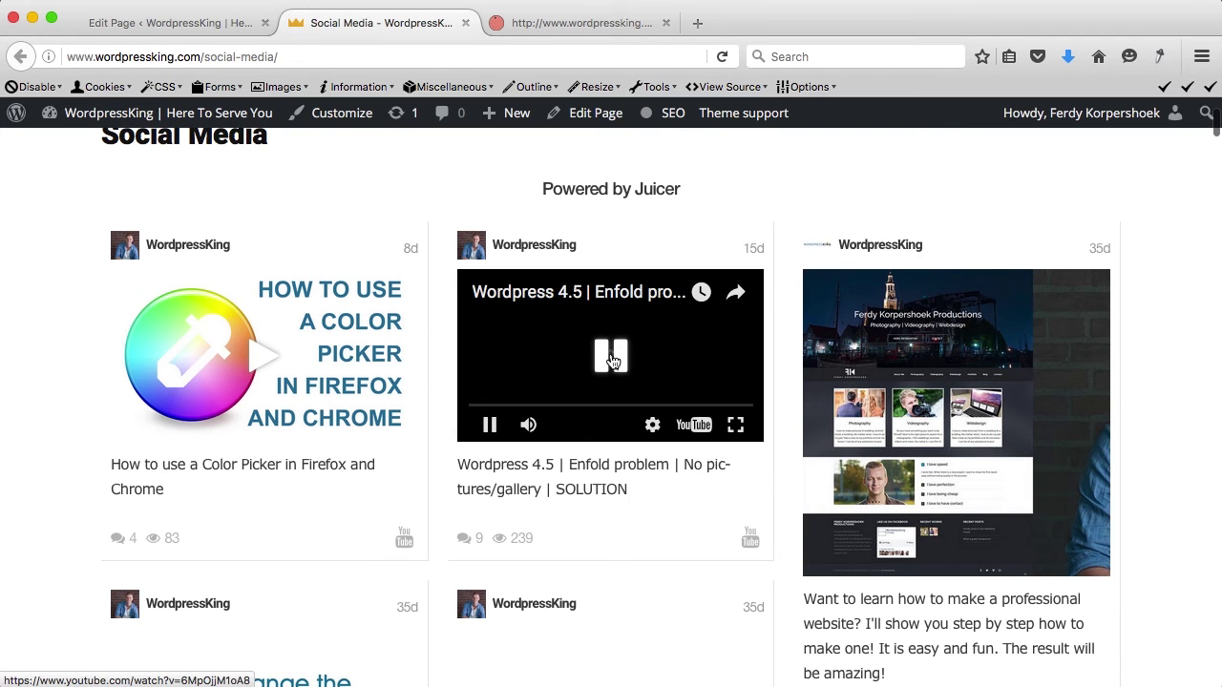
{"action": "left_click", "coordinate": [869, 373]}
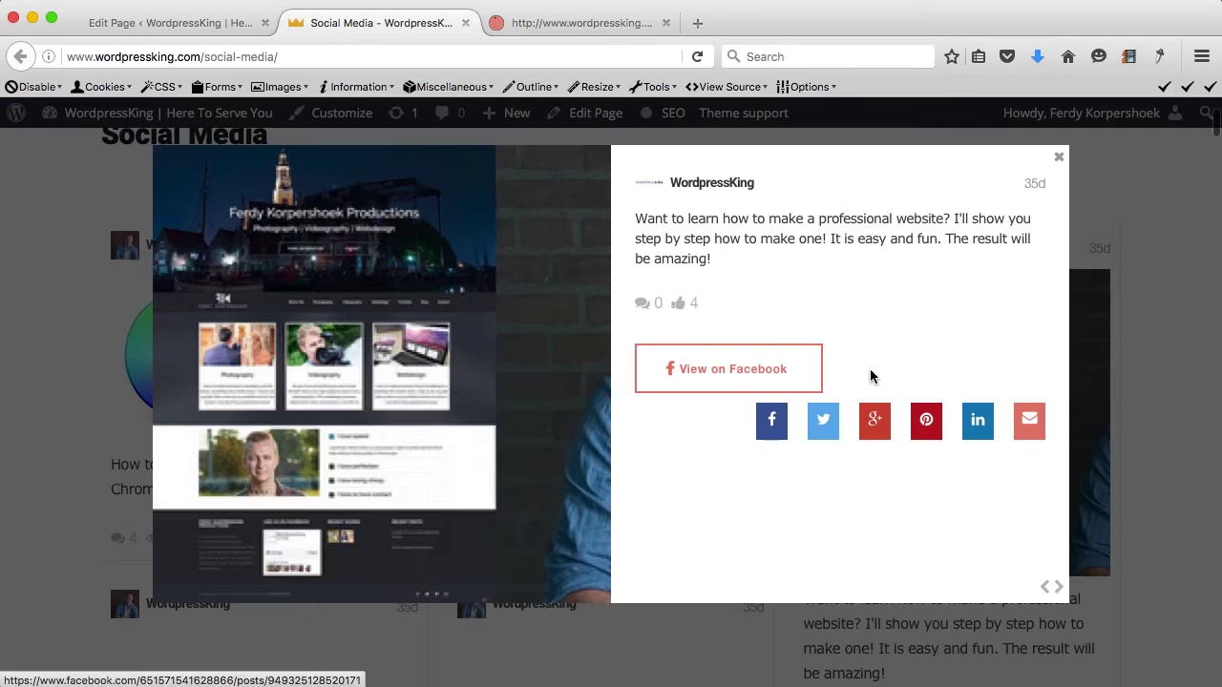
{"action": "left_click", "coordinate": [749, 368]}
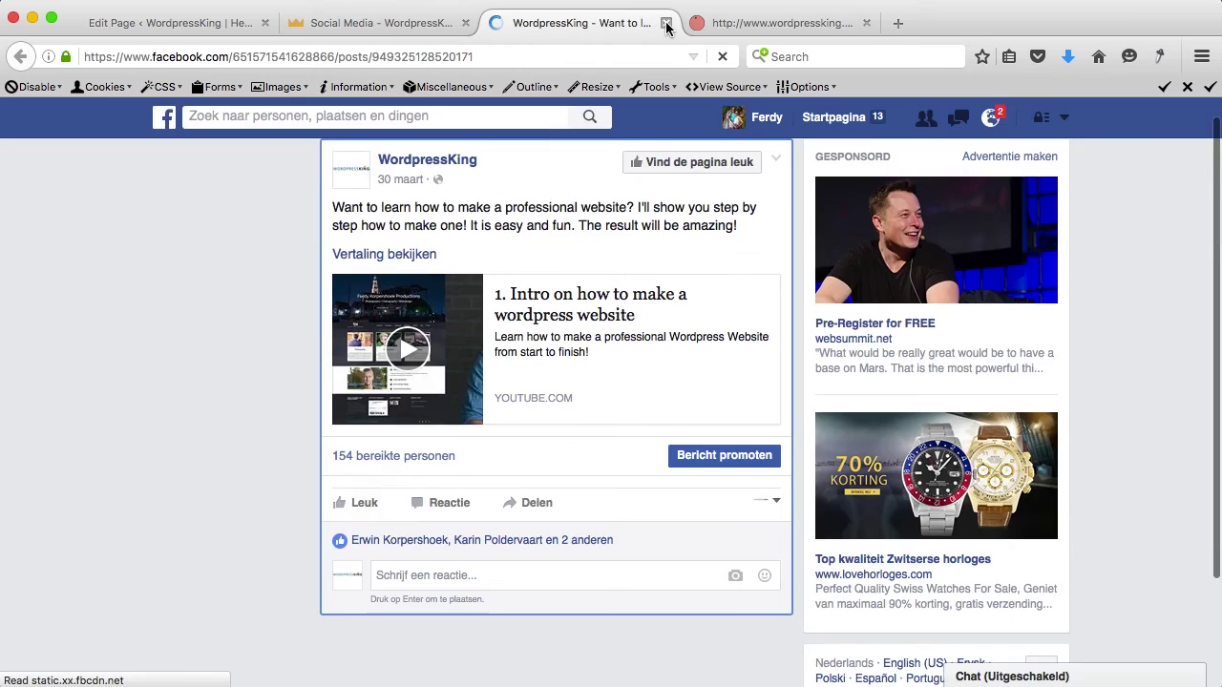
{"action": "left_click", "coordinate": [667, 23]}
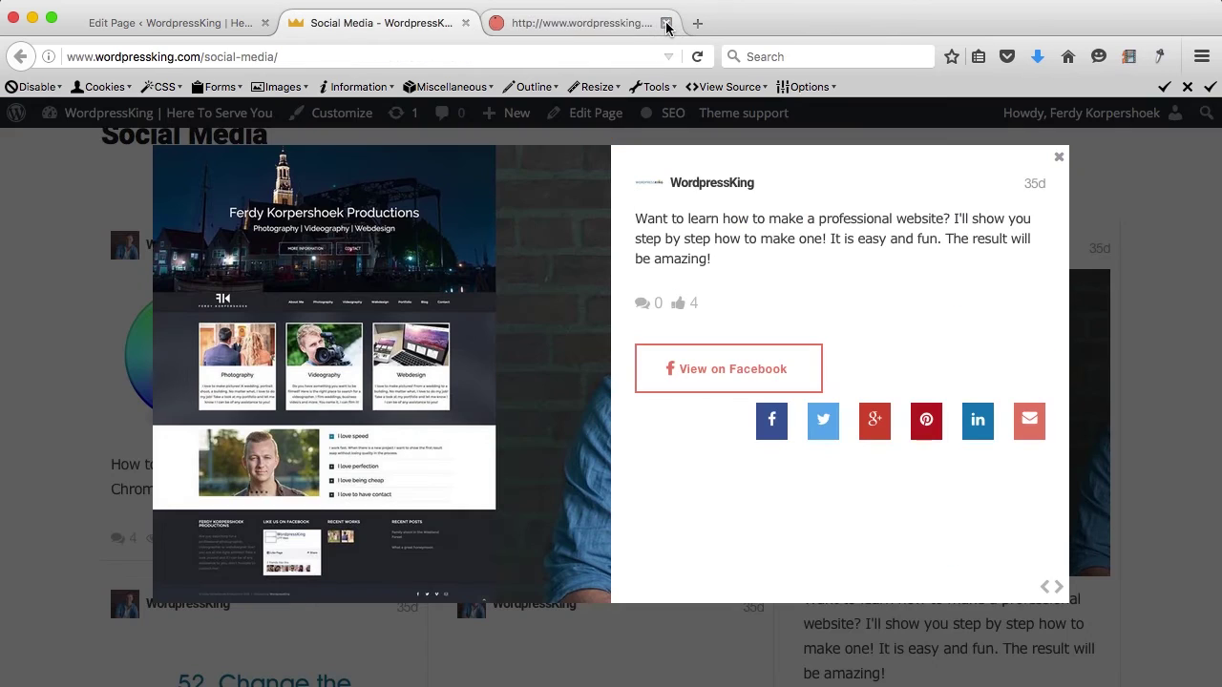
{"action": "left_click", "coordinate": [1059, 158]}
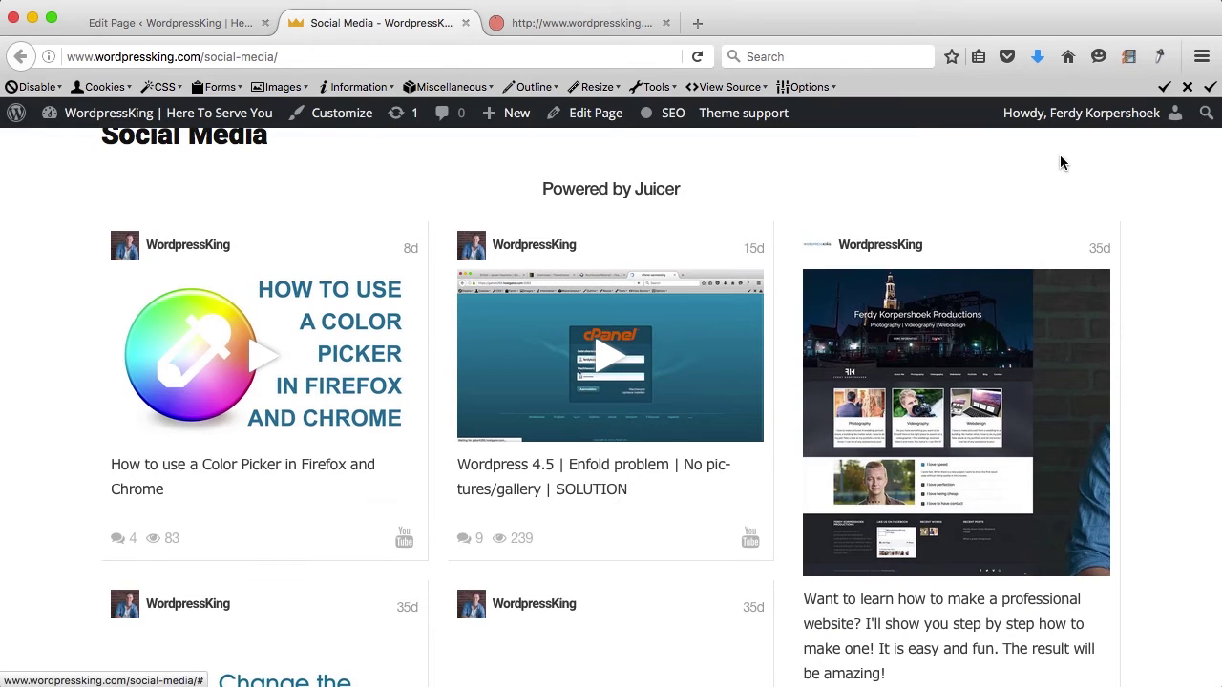
Step: Set the Juicer feed's Post Order to Most Recent First and return to the Social Media page
{"action": "left_click", "coordinate": [497, 23]}
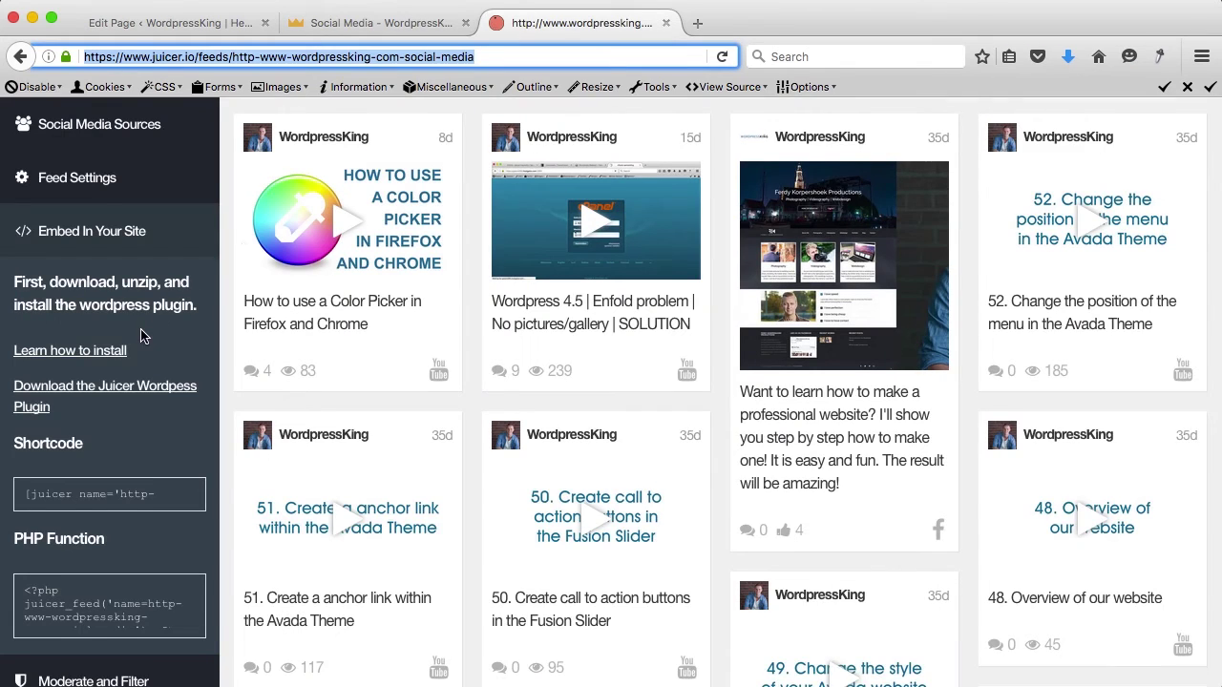
{"action": "scroll", "coordinate": [140, 337], "scroll_direction": "down", "scroll_amount": 5}
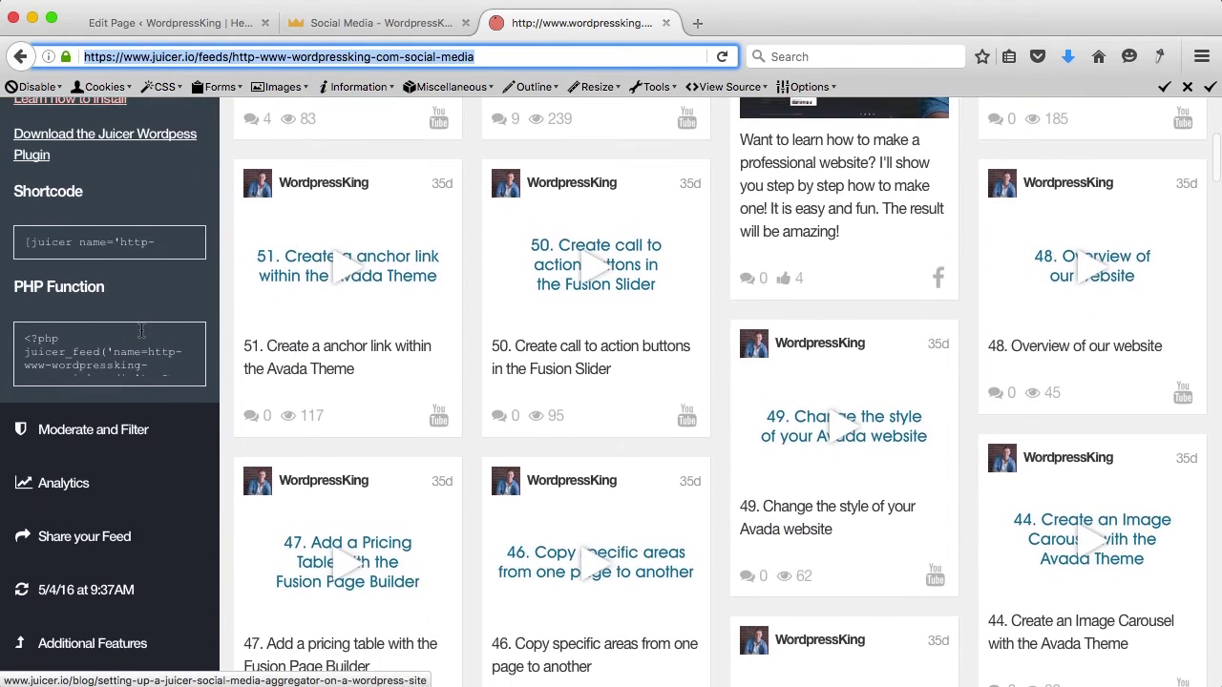
{"action": "scroll", "coordinate": [140, 330], "scroll_direction": "up", "scroll_amount": 7}
{"action": "left_click", "coordinate": [105, 303]}
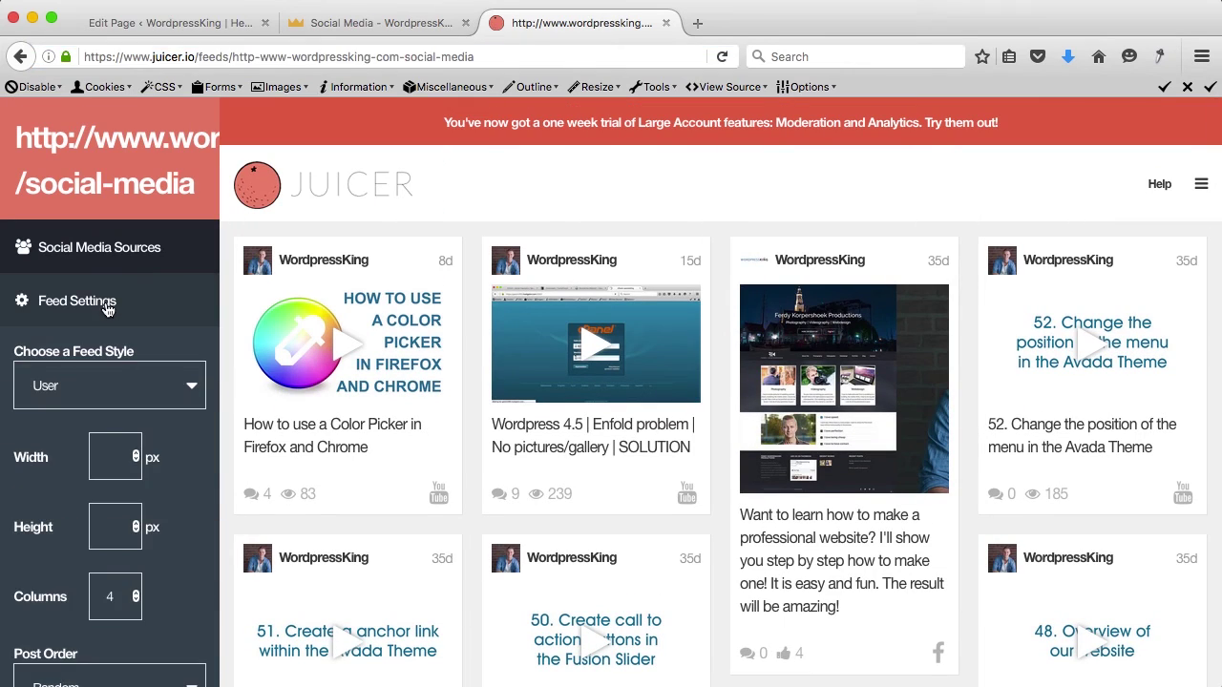
{"action": "scroll", "coordinate": [196, 336], "scroll_direction": "down", "scroll_amount": 7}
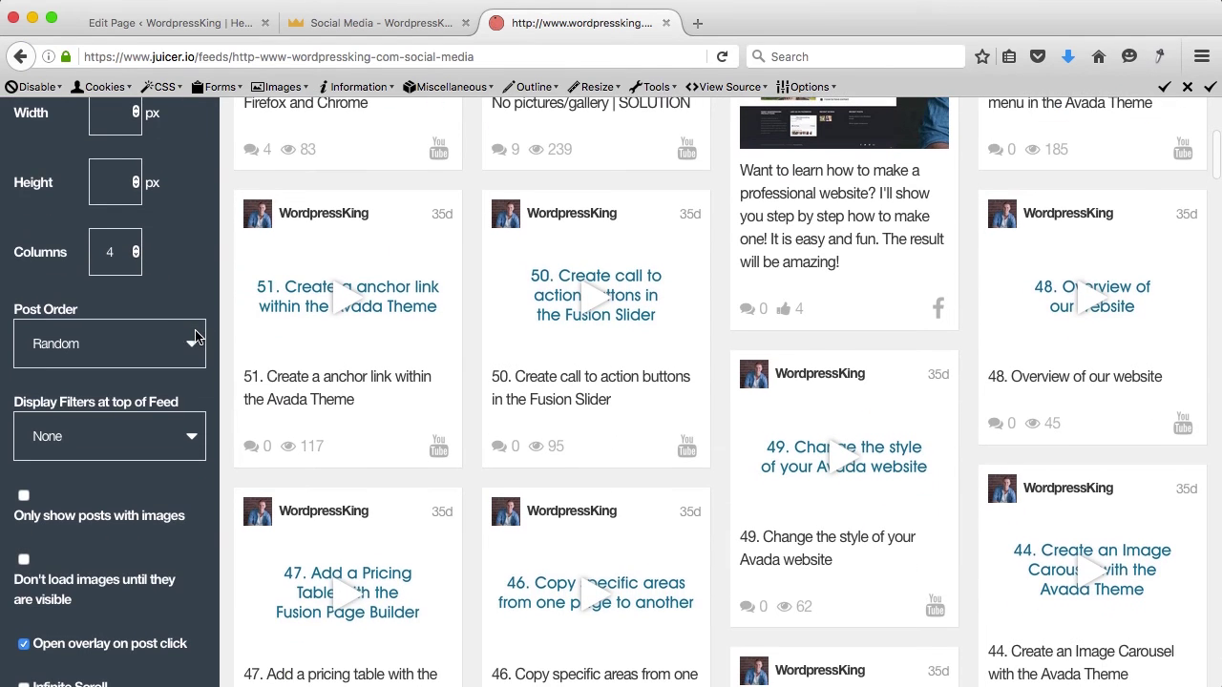
{"action": "left_click", "coordinate": [148, 345]}
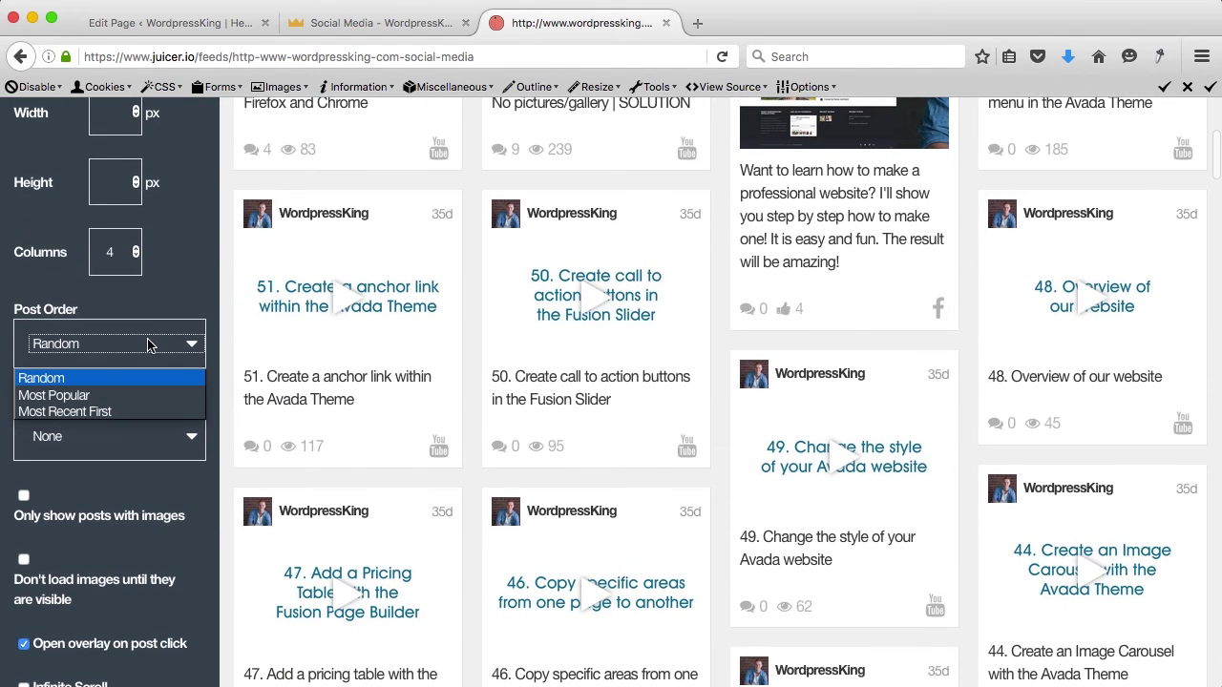
{"action": "left_click", "coordinate": [88, 395]}
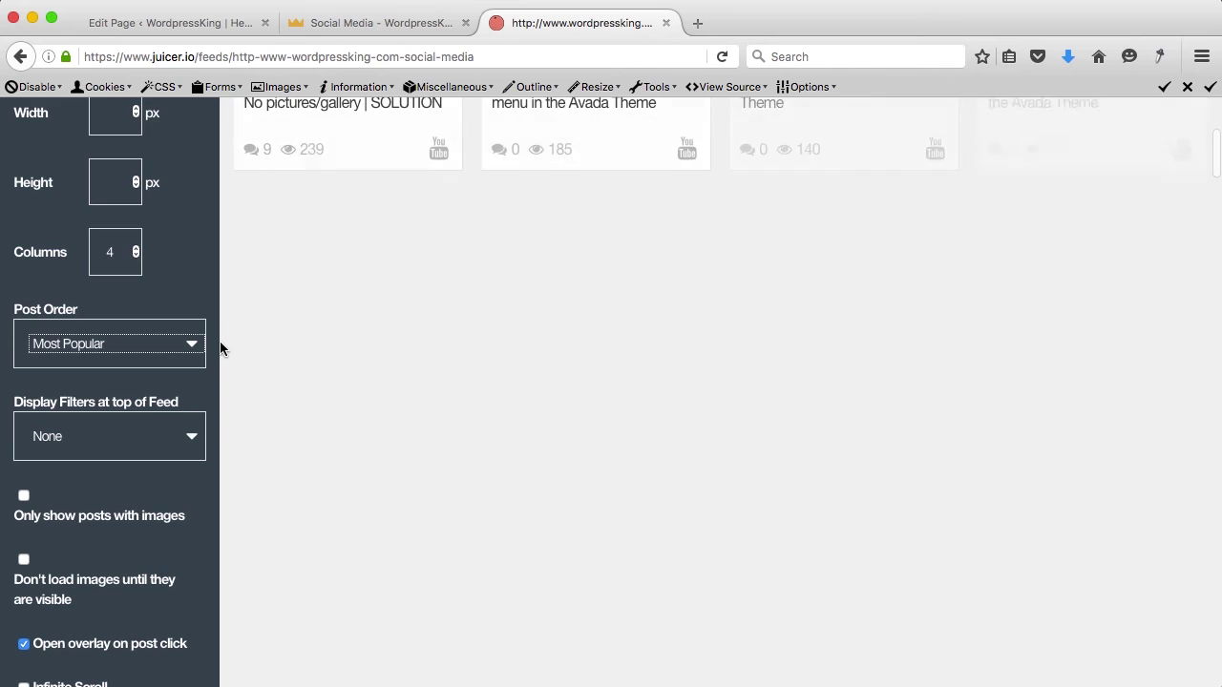
{"action": "scroll", "coordinate": [221, 349], "scroll_direction": "up", "scroll_amount": 6}
{"action": "scroll", "coordinate": [221, 346], "scroll_direction": "down", "scroll_amount": 5}
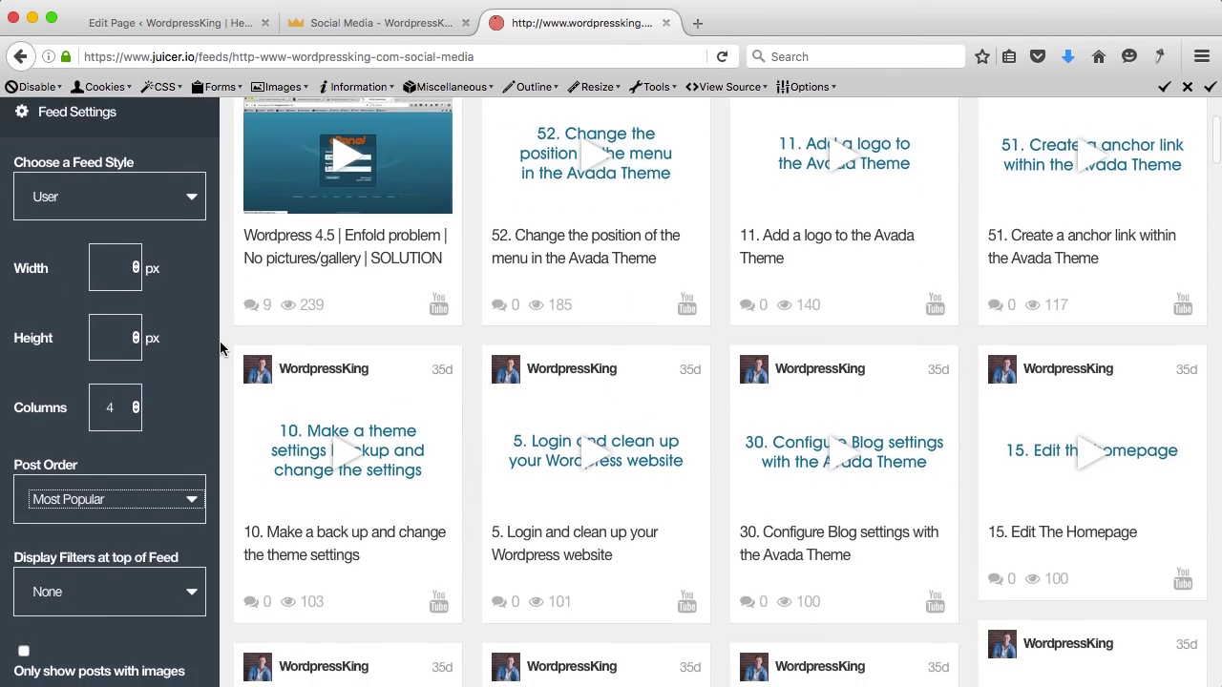
{"action": "left_click", "coordinate": [163, 387]}
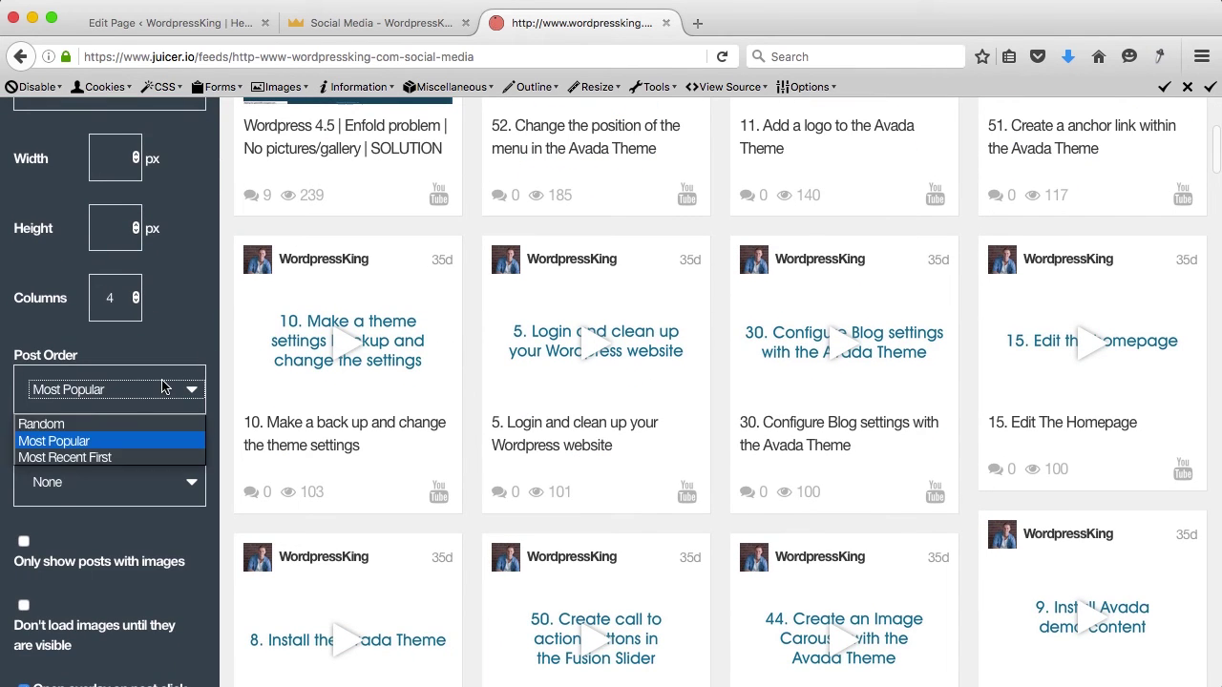
{"action": "left_click", "coordinate": [108, 458]}
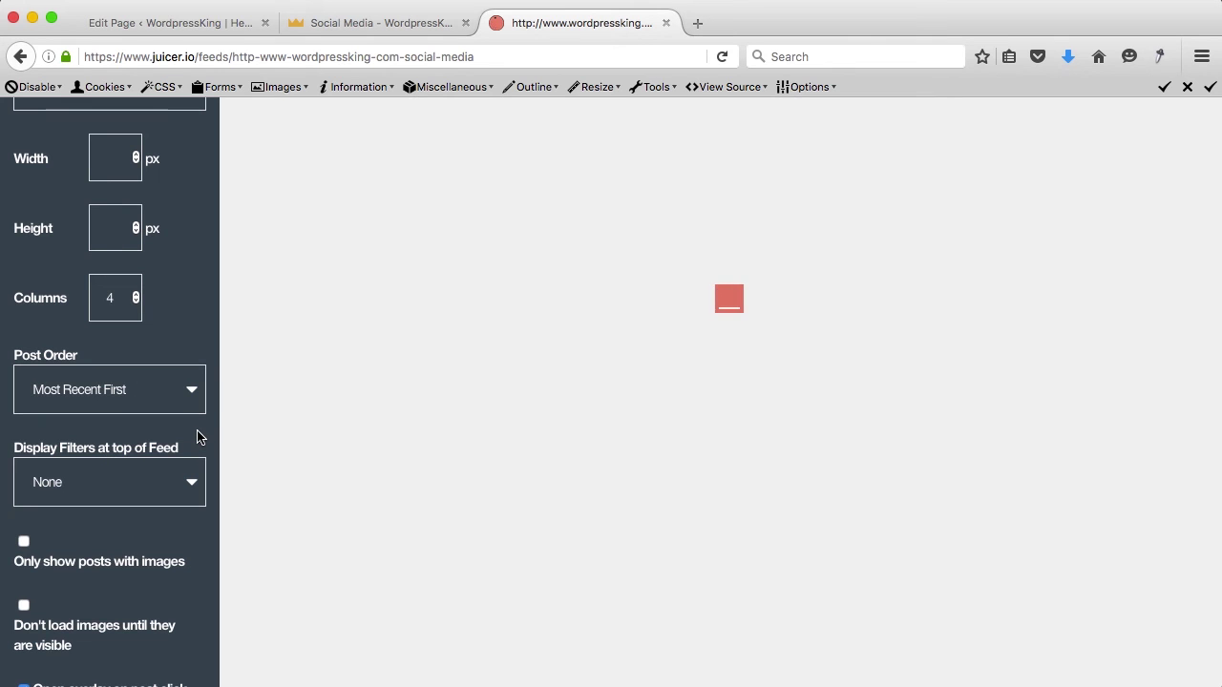
{"action": "left_click", "coordinate": [372, 26]}
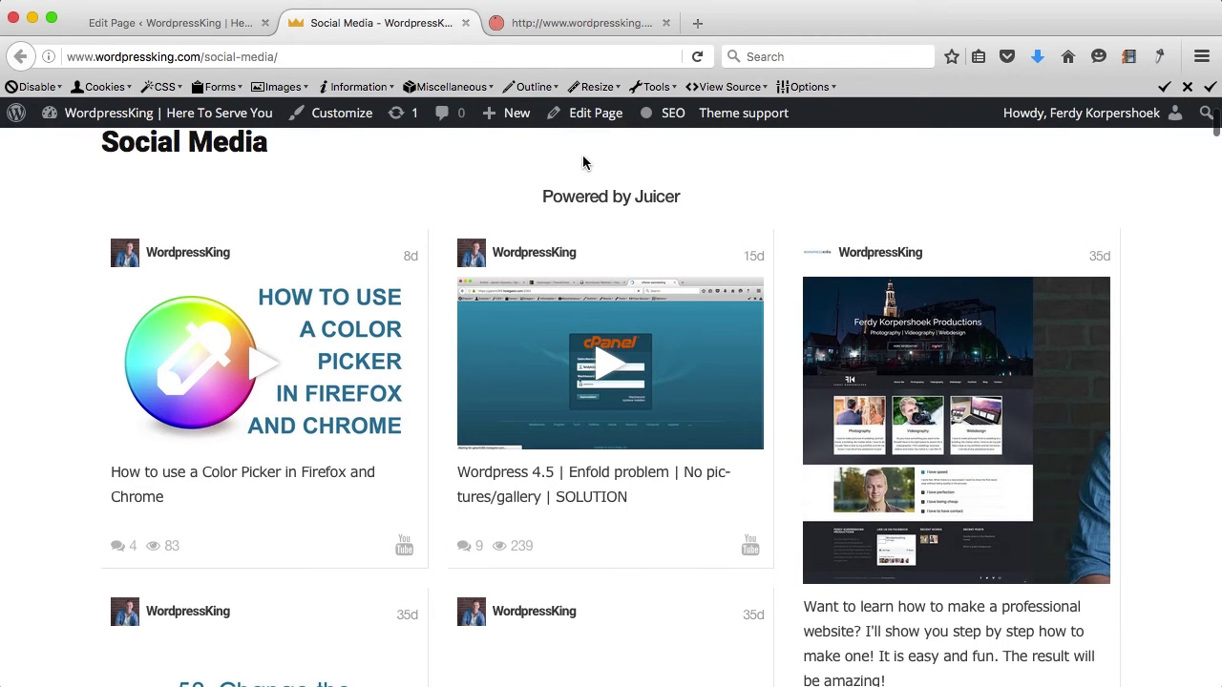
Step: Locate the Powered by Juicer line on the live page, then go to the admin dashboard
{"action": "scroll", "coordinate": [582, 164], "scroll_direction": "up", "scroll_amount": 3}
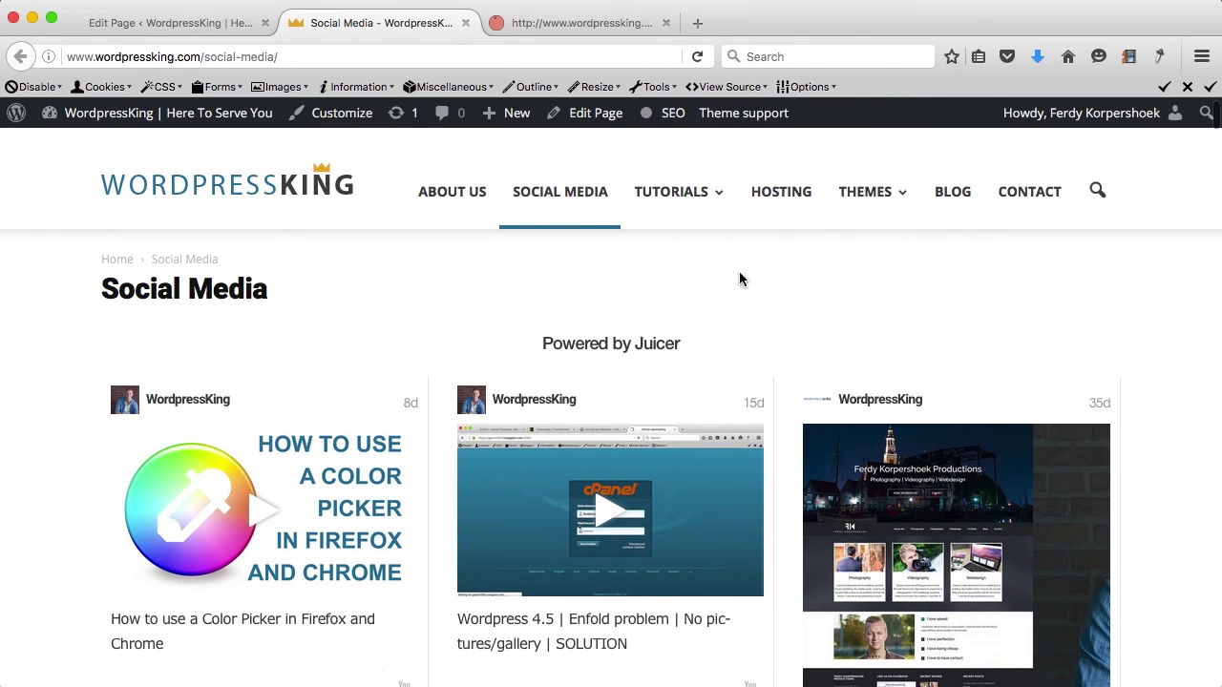
{"action": "left_click_drag", "start_coordinate": [706, 355], "coordinate": [505, 346]}
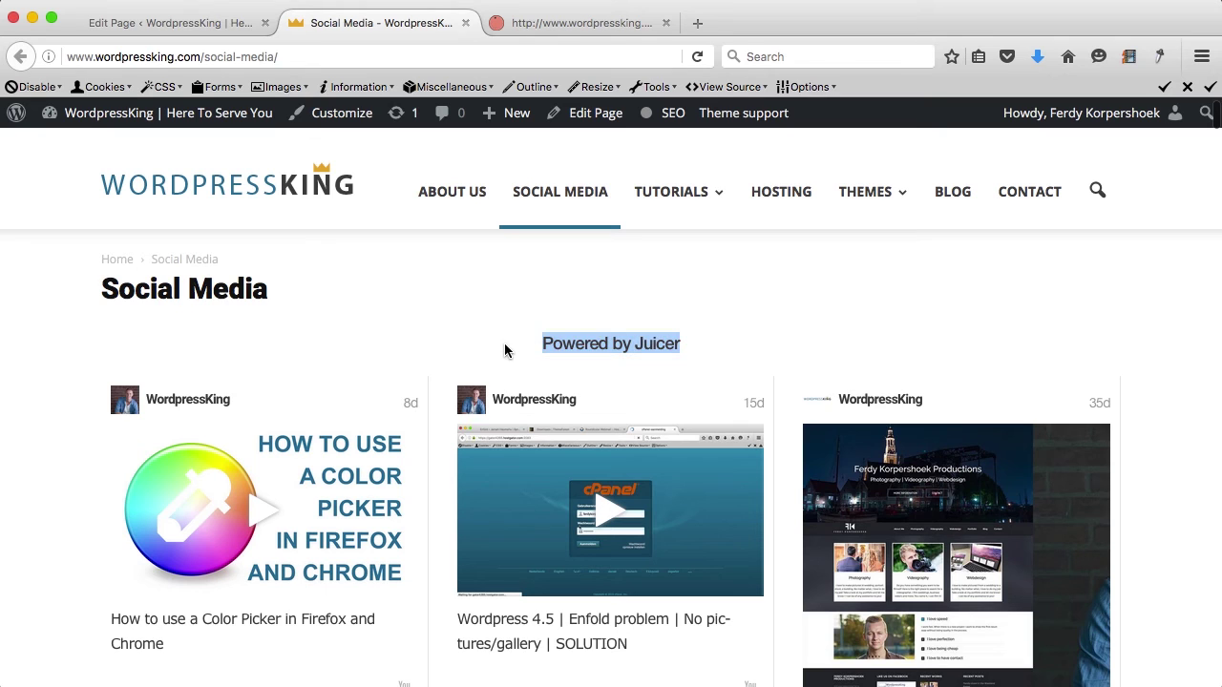
{"action": "left_click", "coordinate": [503, 337]}
{"action": "left_click", "coordinate": [252, 120]}
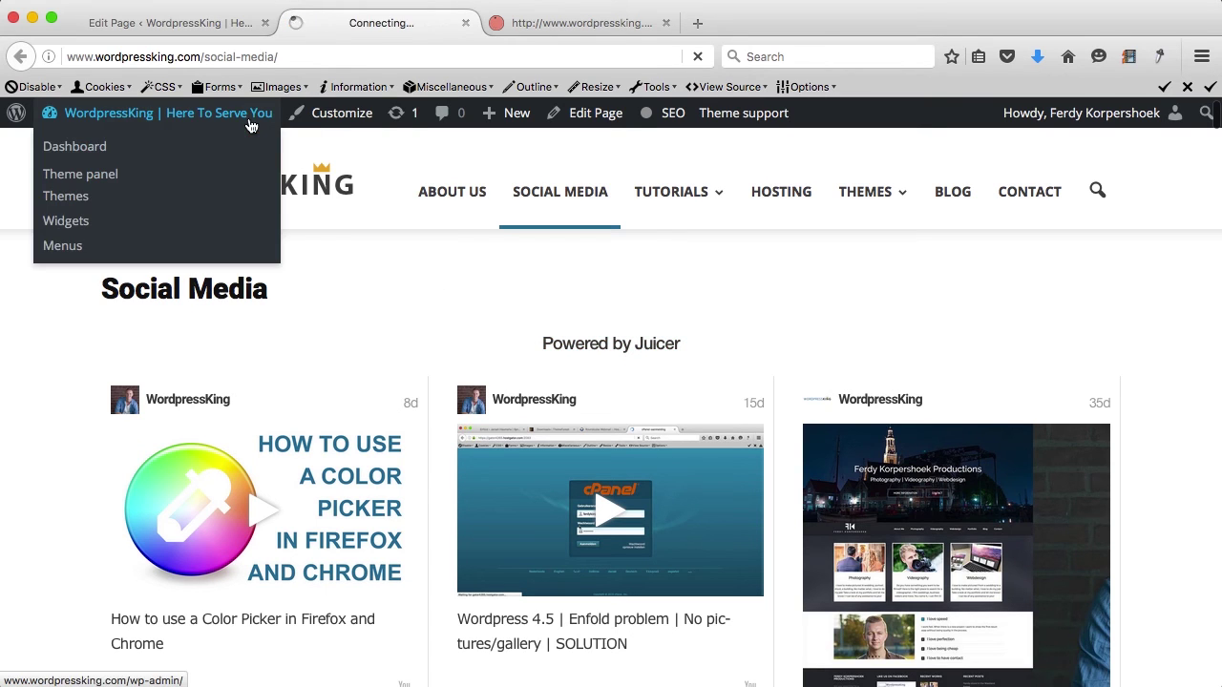
{"action": "left_click", "coordinate": [266, 23]}
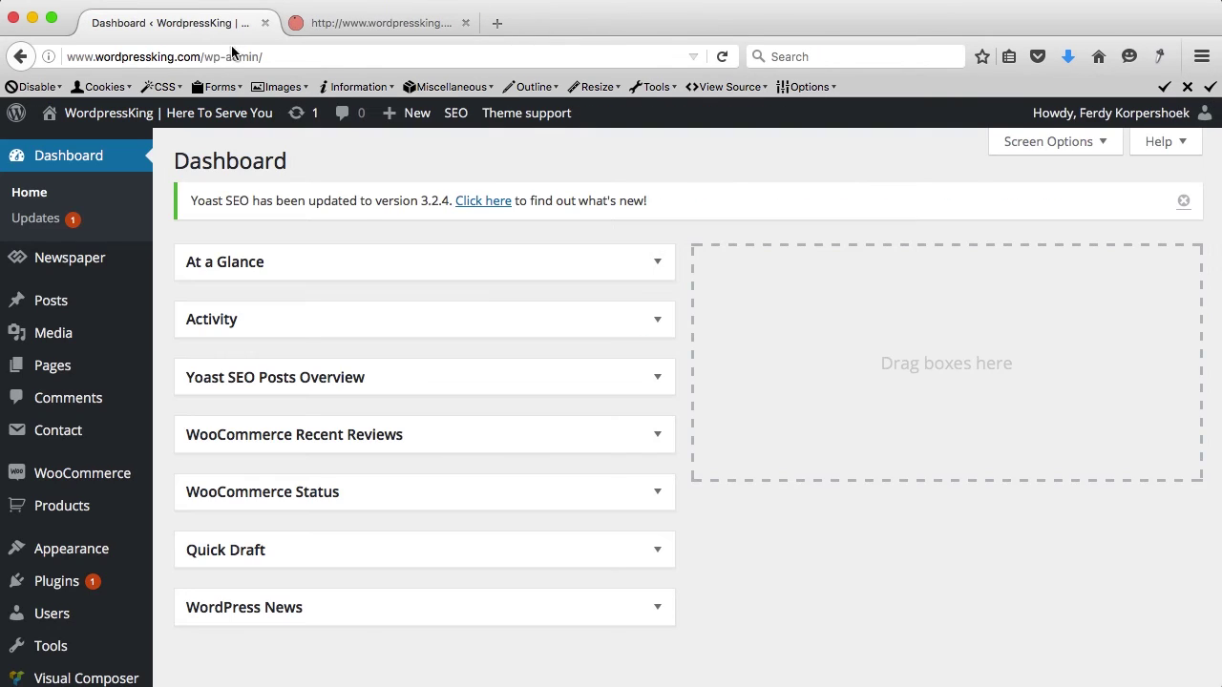
Step: Update the Juicer plugin to version 1.7.2 under Installed Plugins and open its code editor
{"action": "scroll", "coordinate": [110, 443], "scroll_direction": "down", "scroll_amount": 2}
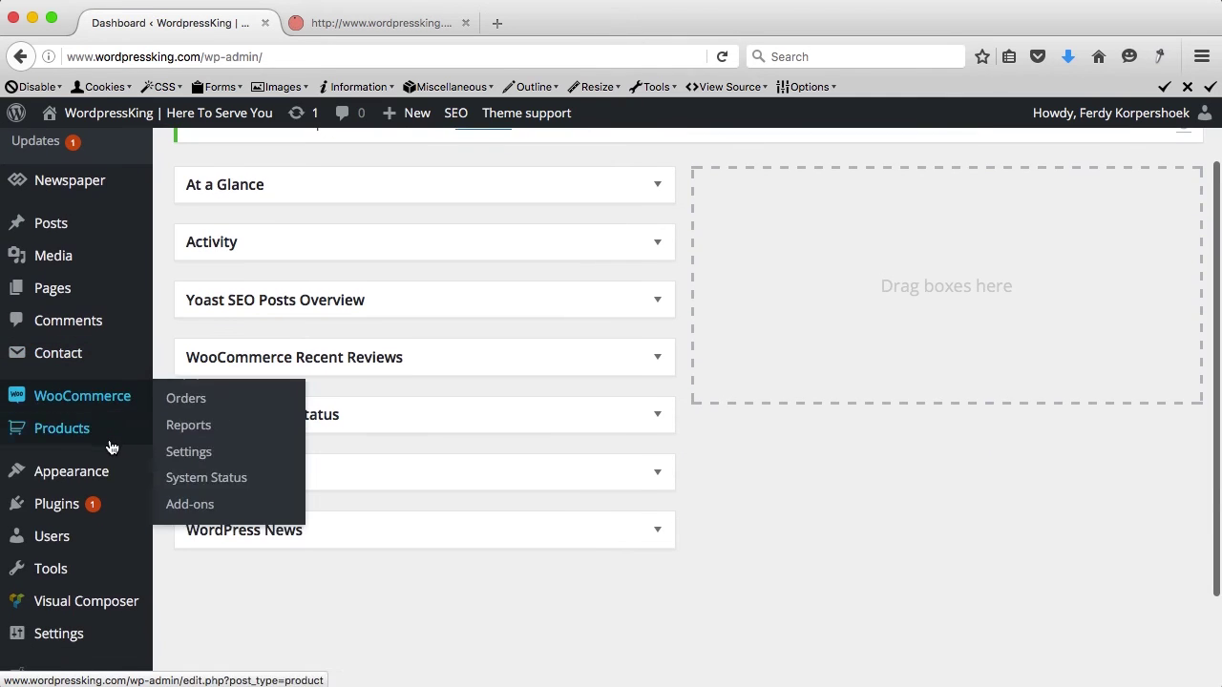
{"action": "left_click", "coordinate": [60, 512]}
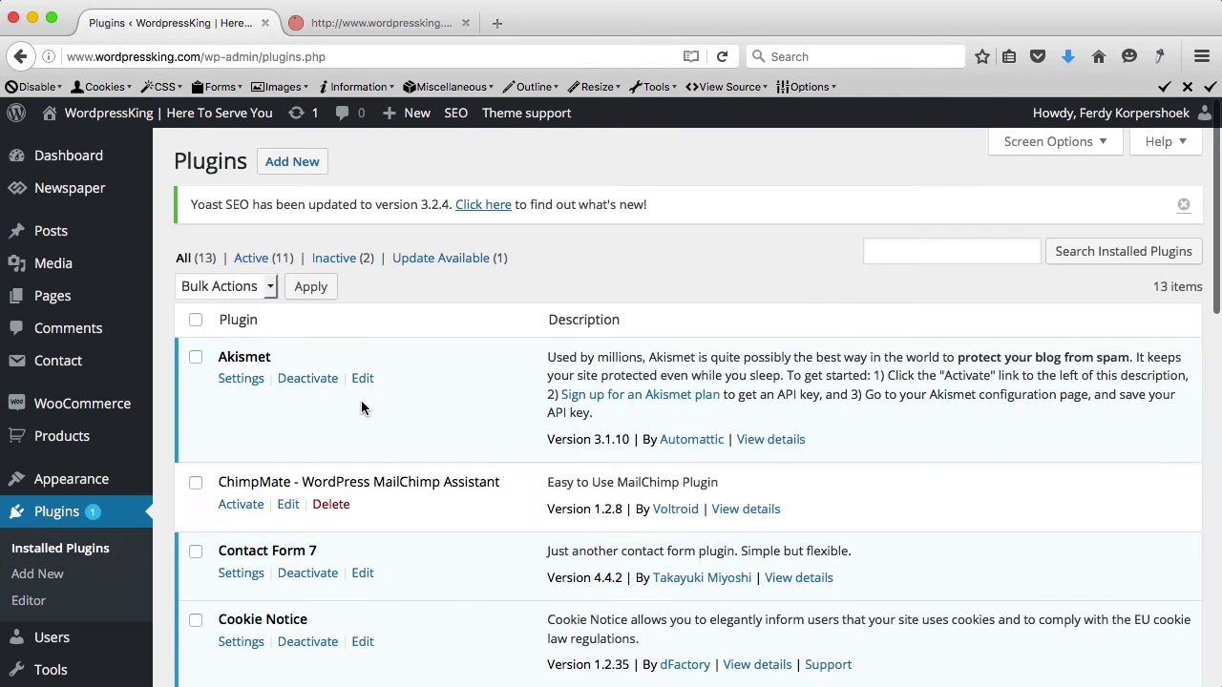
{"action": "scroll", "coordinate": [361, 401], "scroll_direction": "down", "scroll_amount": 4}
{"action": "scroll", "coordinate": [361, 408], "scroll_direction": "down", "scroll_amount": 9}
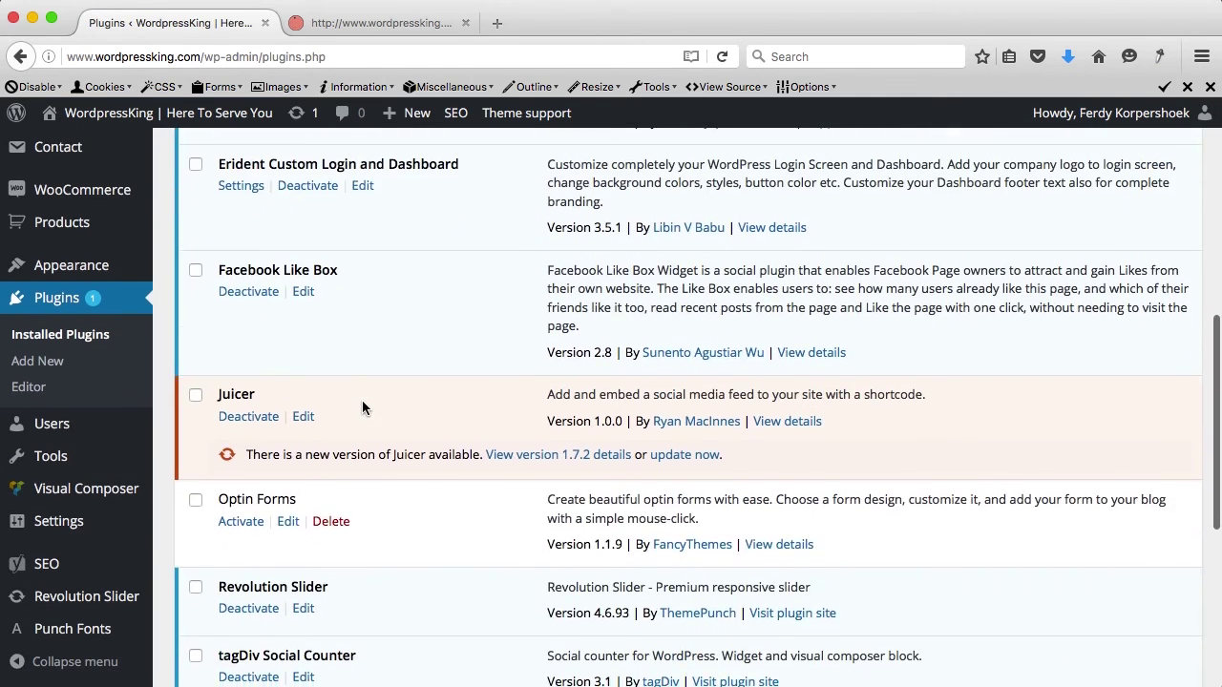
{"action": "left_click", "coordinate": [684, 455]}
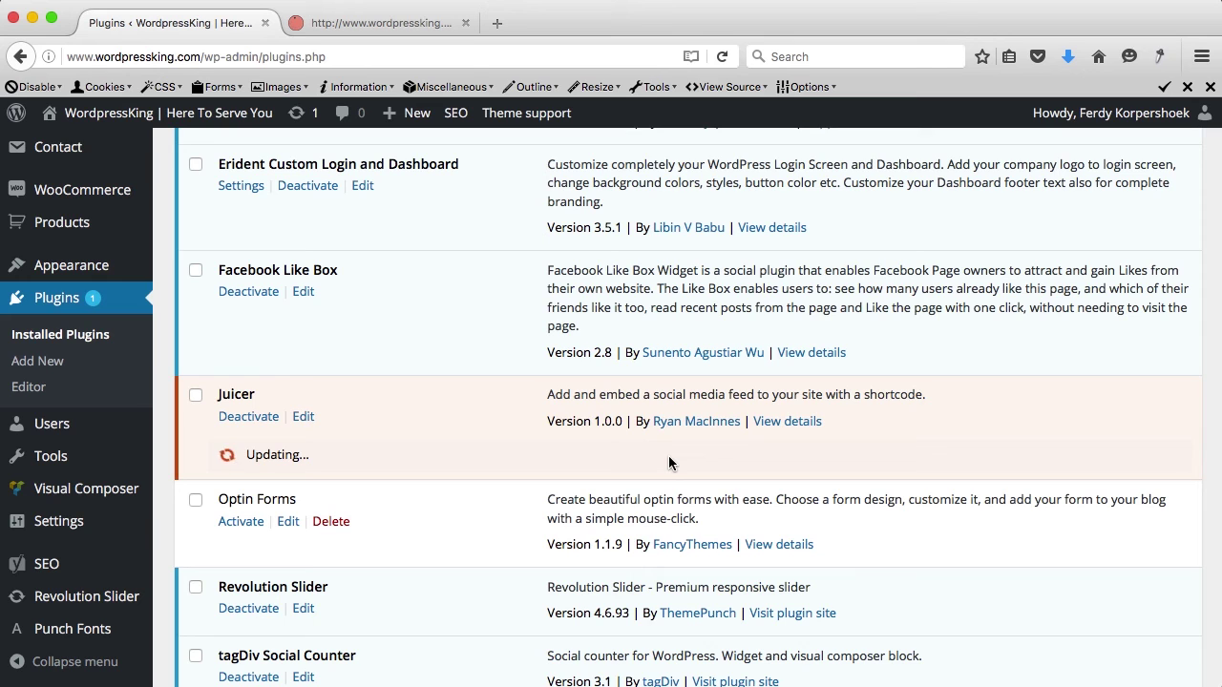
{"action": "left_click", "coordinate": [303, 418]}
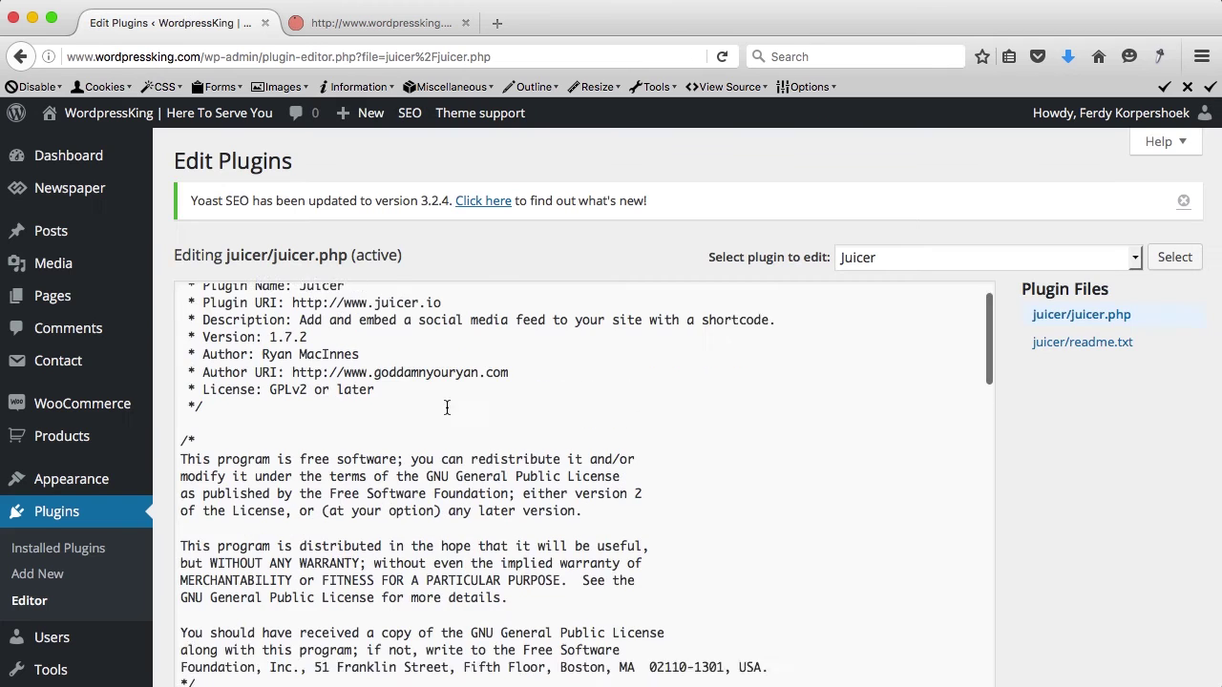
Step: Search the plugin code for 'powered' and delete the 'Powered by Juicer' text
{"action": "left_click", "coordinate": [447, 408]}
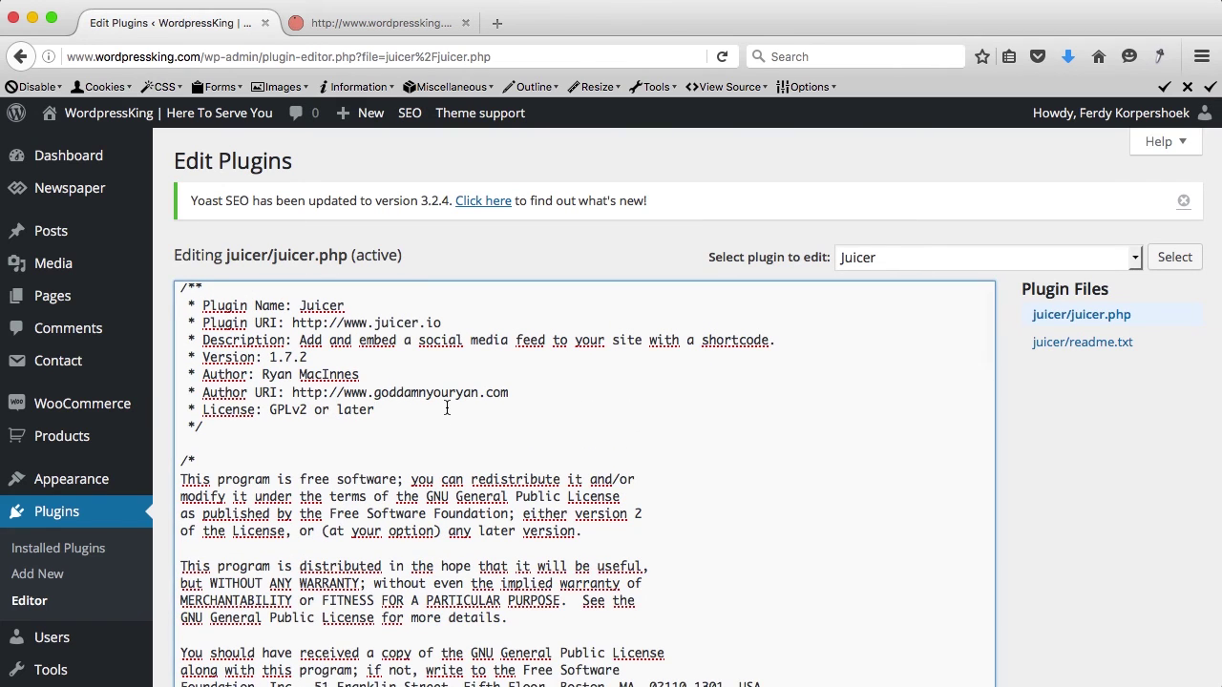
{"action": "key", "text": "super+f"}
{"action": "type", "text": "powered"}
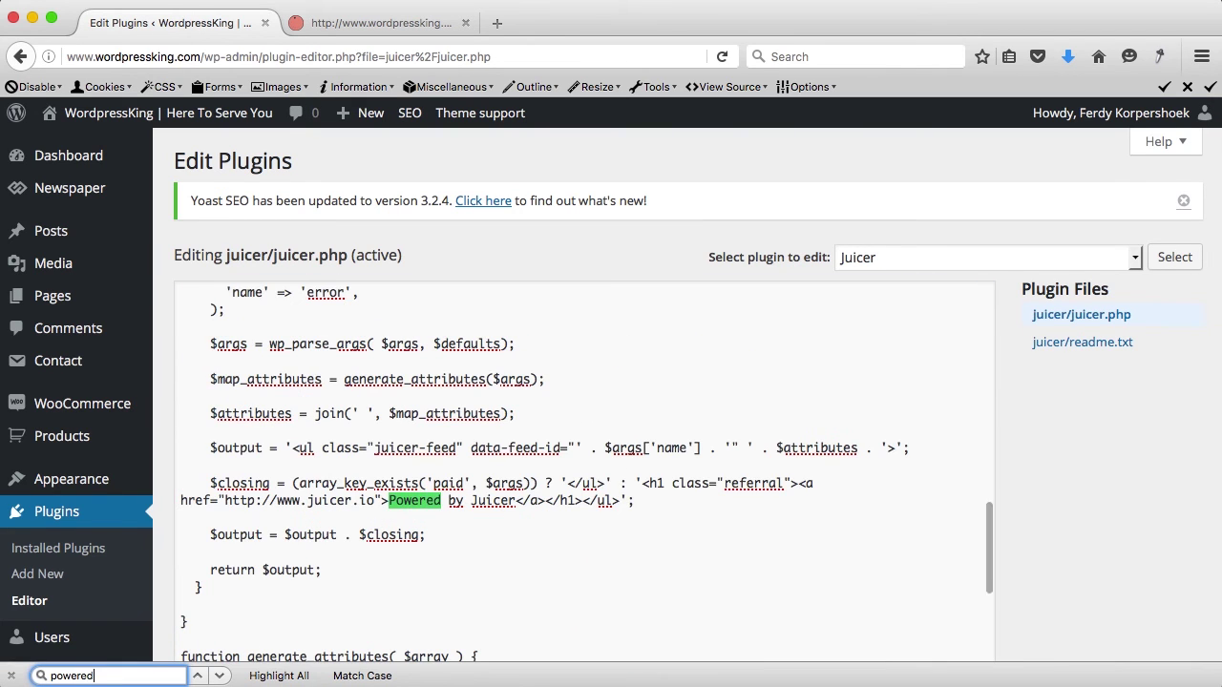
{"action": "left_click", "coordinate": [507, 501]}
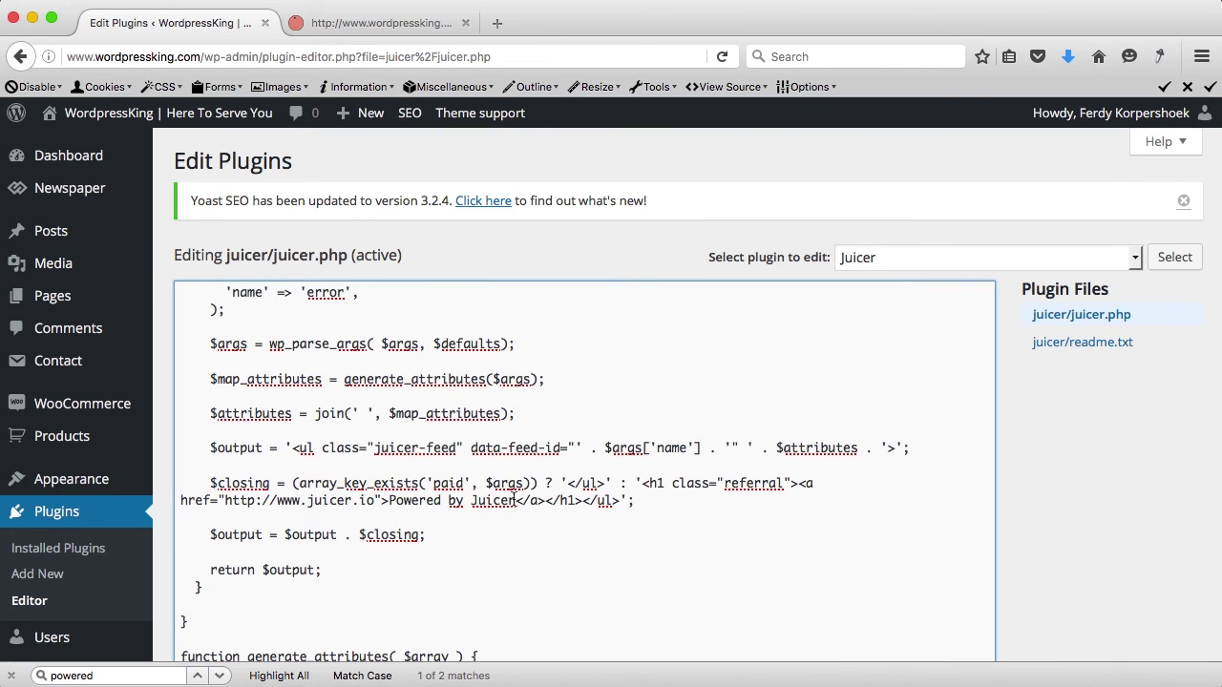
{"action": "left_click_drag", "start_coordinate": [485, 500], "coordinate": [406, 500]}
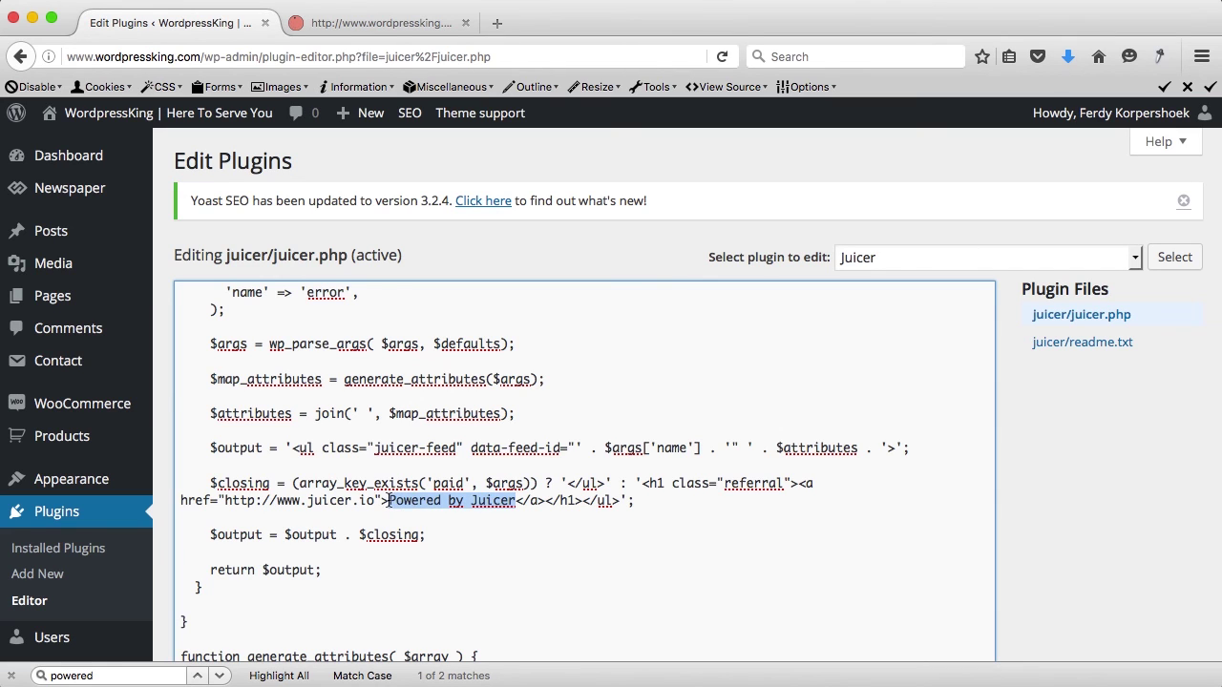
{"action": "key", "text": "BackSpace"}
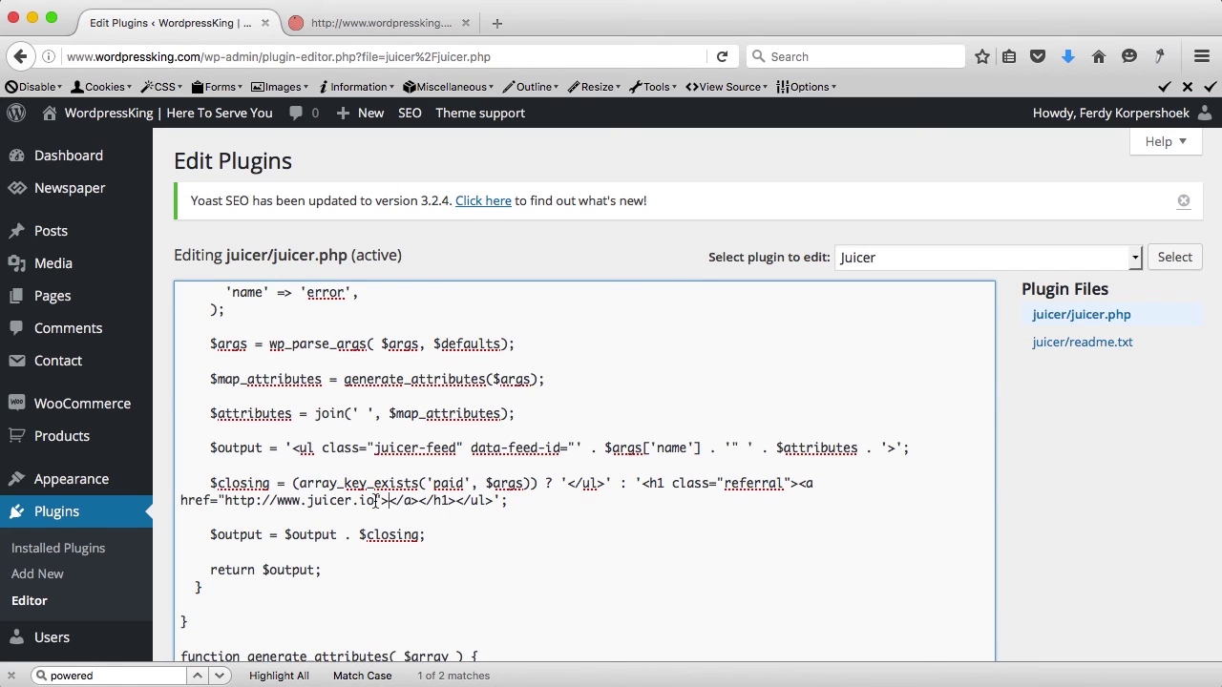
Step: Replace the juicer.io link address with '#' and save juicer.php
{"action": "left_click_drag", "start_coordinate": [371, 500], "coordinate": [266, 500]}
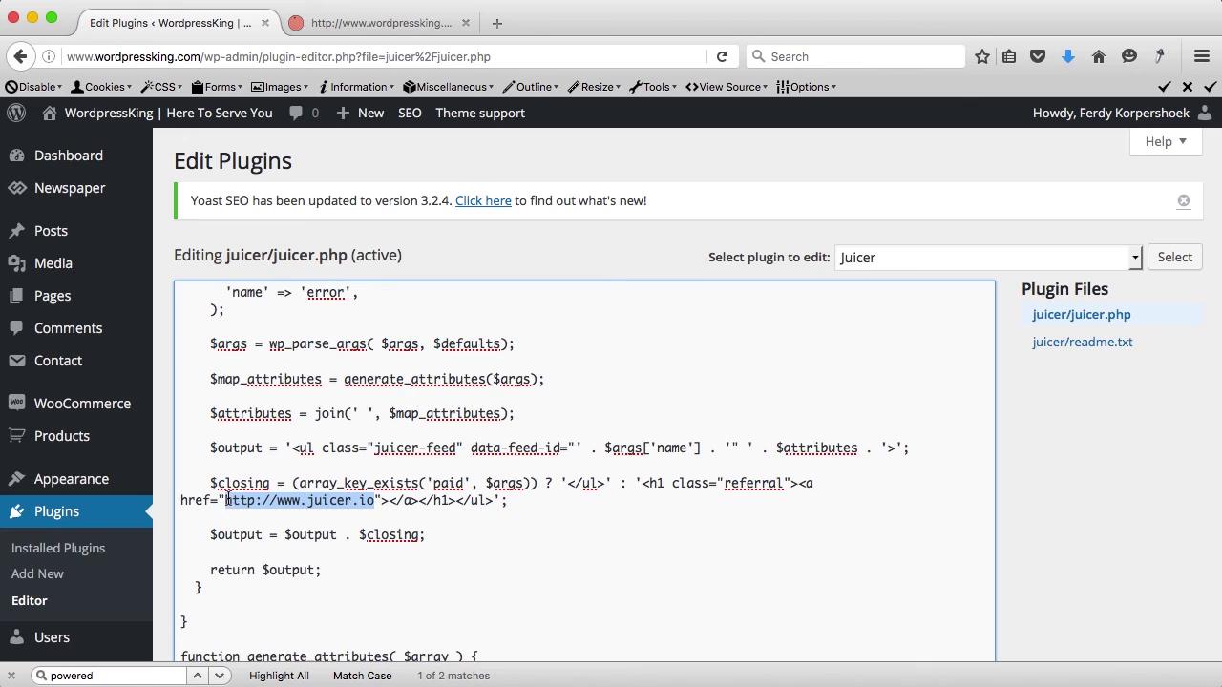
{"action": "type", "text": "#"}
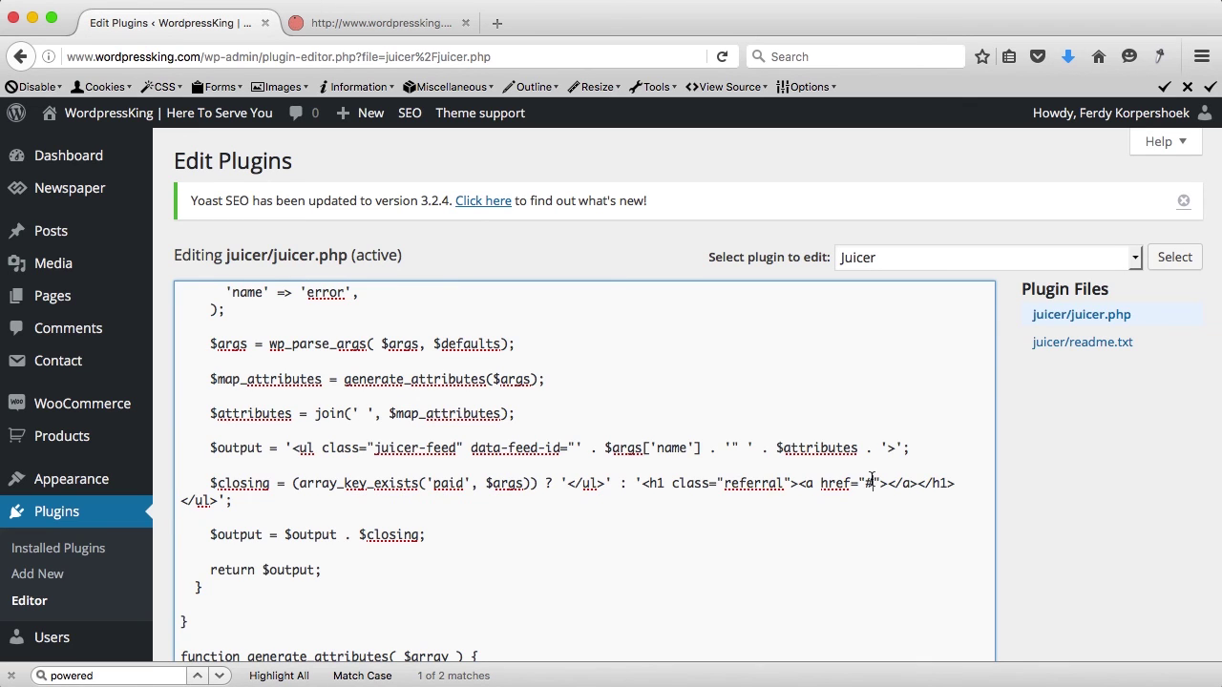
{"action": "scroll", "coordinate": [544, 470], "scroll_direction": "down", "scroll_amount": 10}
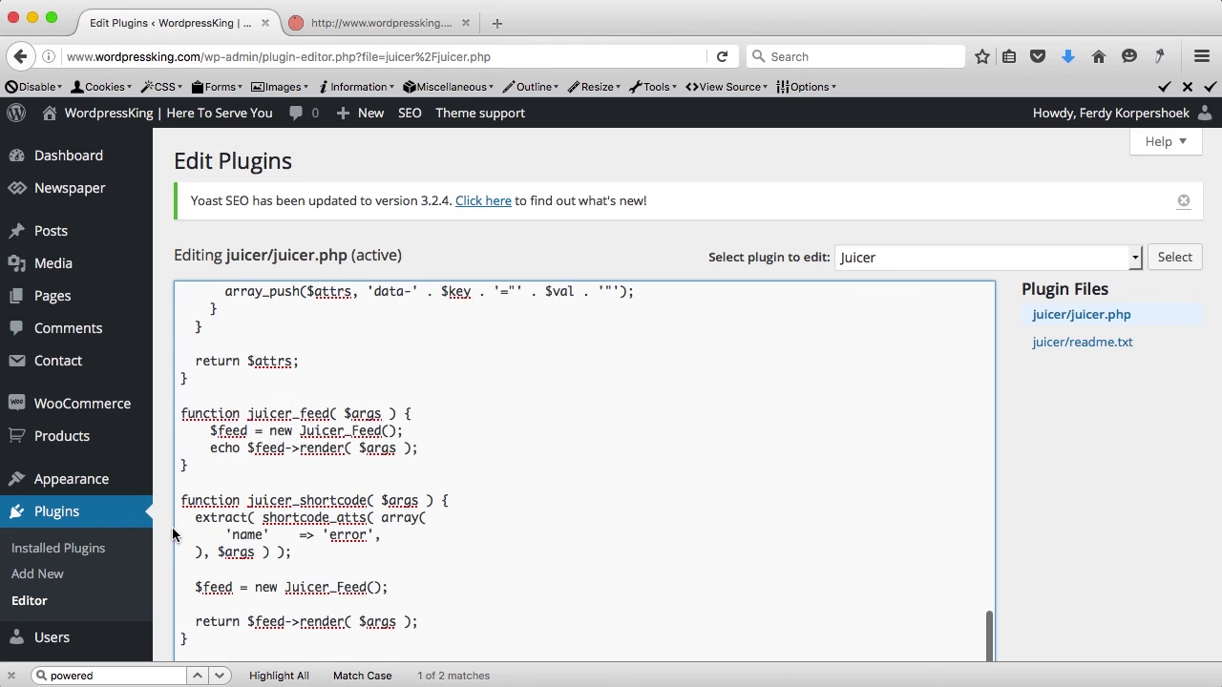
{"action": "scroll", "coordinate": [173, 530], "scroll_direction": "down", "scroll_amount": 5}
{"action": "left_click", "coordinate": [208, 551]}
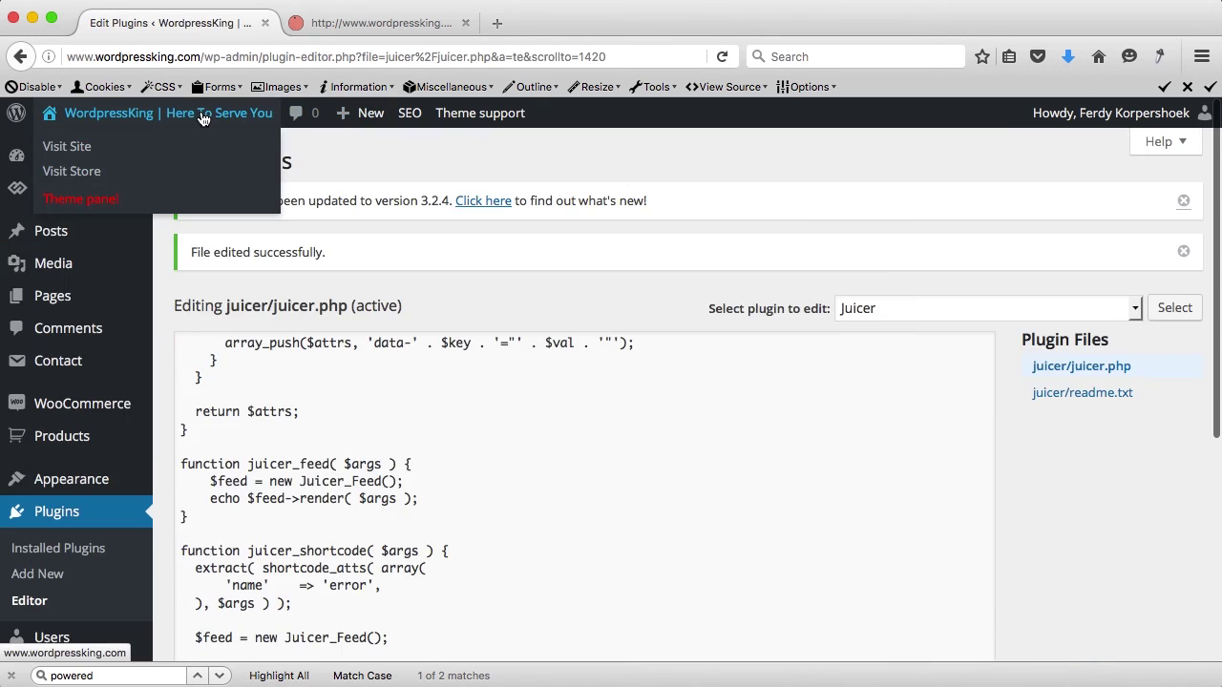
{"action": "left_click", "coordinate": [202, 118], "text": "super"}
Step: Open the live Social Media page and scroll the Juicer feed to confirm the credit line is gone
{"action": "left_click", "coordinate": [382, 23]}
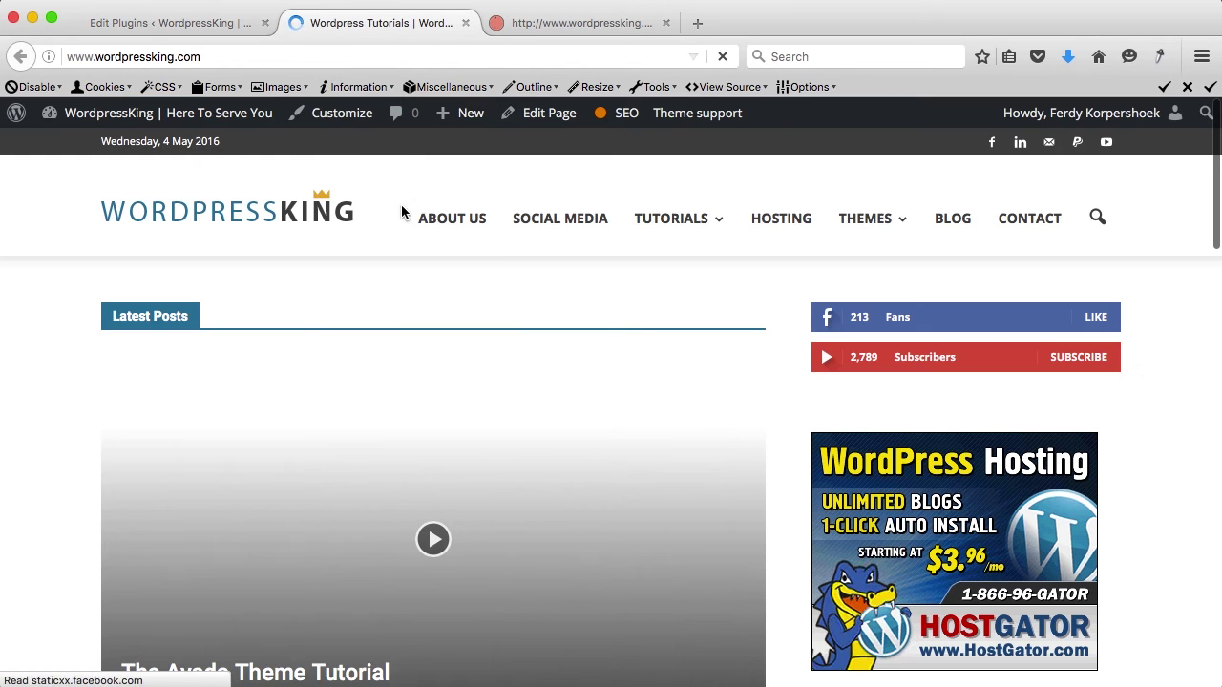
{"action": "left_click", "coordinate": [559, 231]}
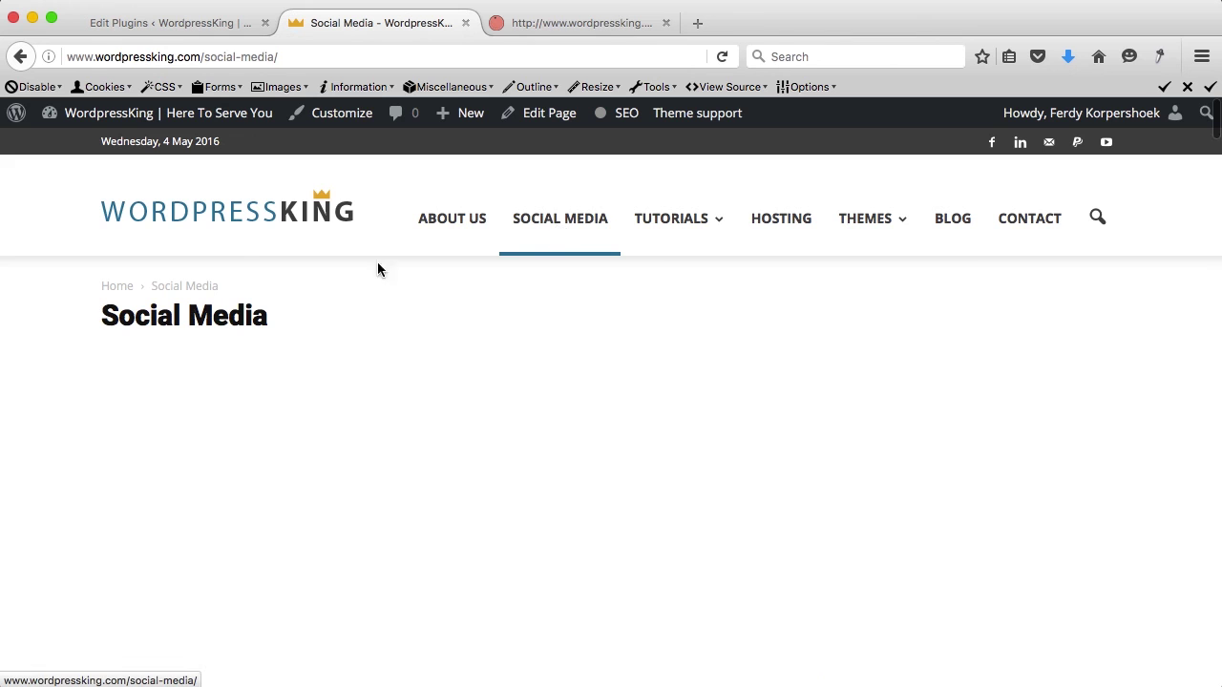
{"action": "scroll", "coordinate": [52, 335], "scroll_direction": "down", "scroll_amount": 5}
{"action": "scroll", "coordinate": [51, 334], "scroll_direction": "up", "scroll_amount": 5}
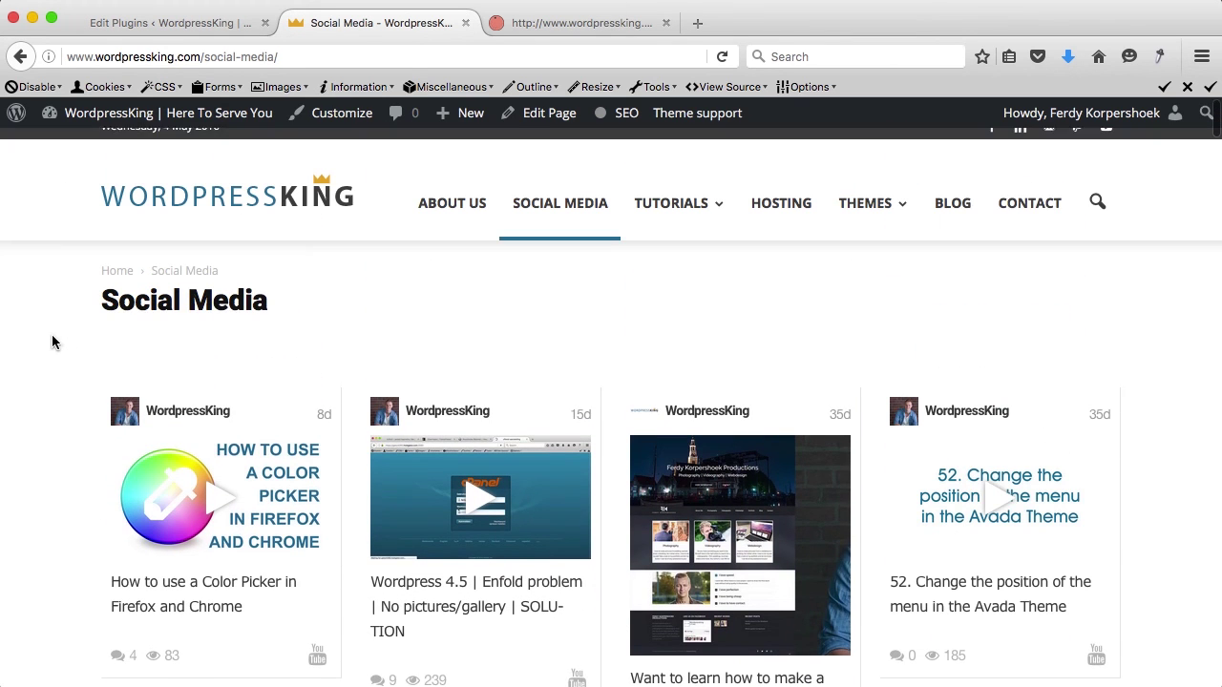
{"action": "left_click_drag", "start_coordinate": [275, 313], "coordinate": [102, 315]}
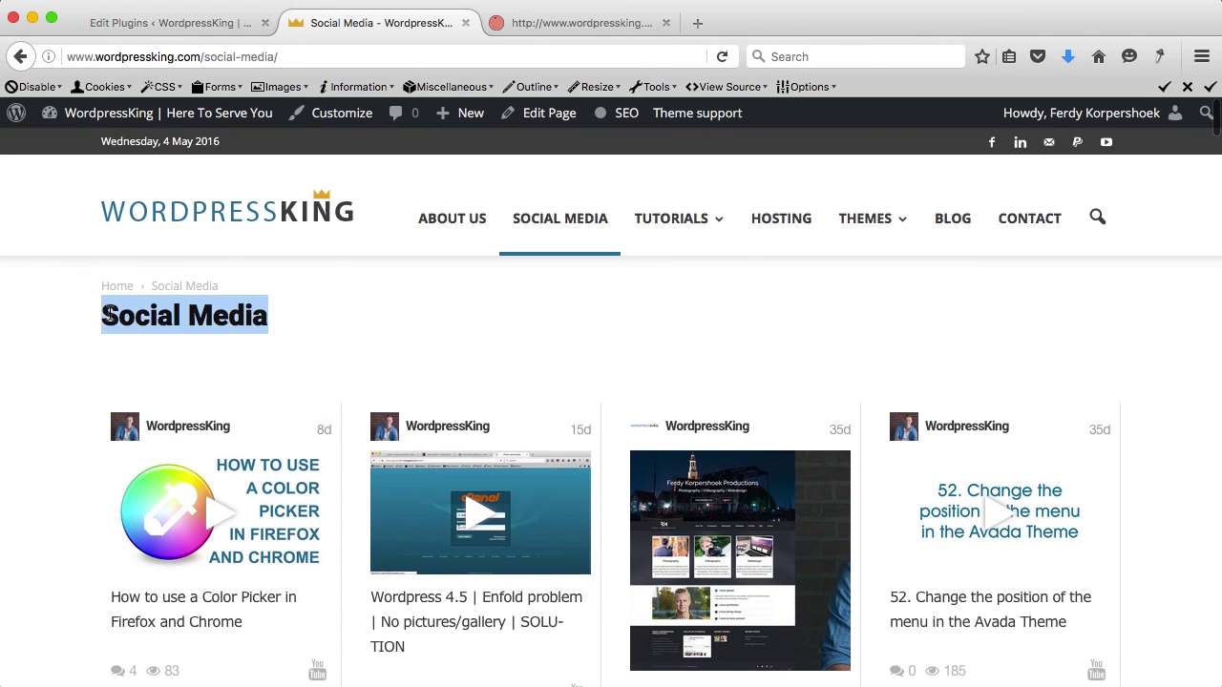
{"action": "left_click", "coordinate": [129, 313]}
{"action": "scroll", "coordinate": [325, 336], "scroll_direction": "down", "scroll_amount": 5}
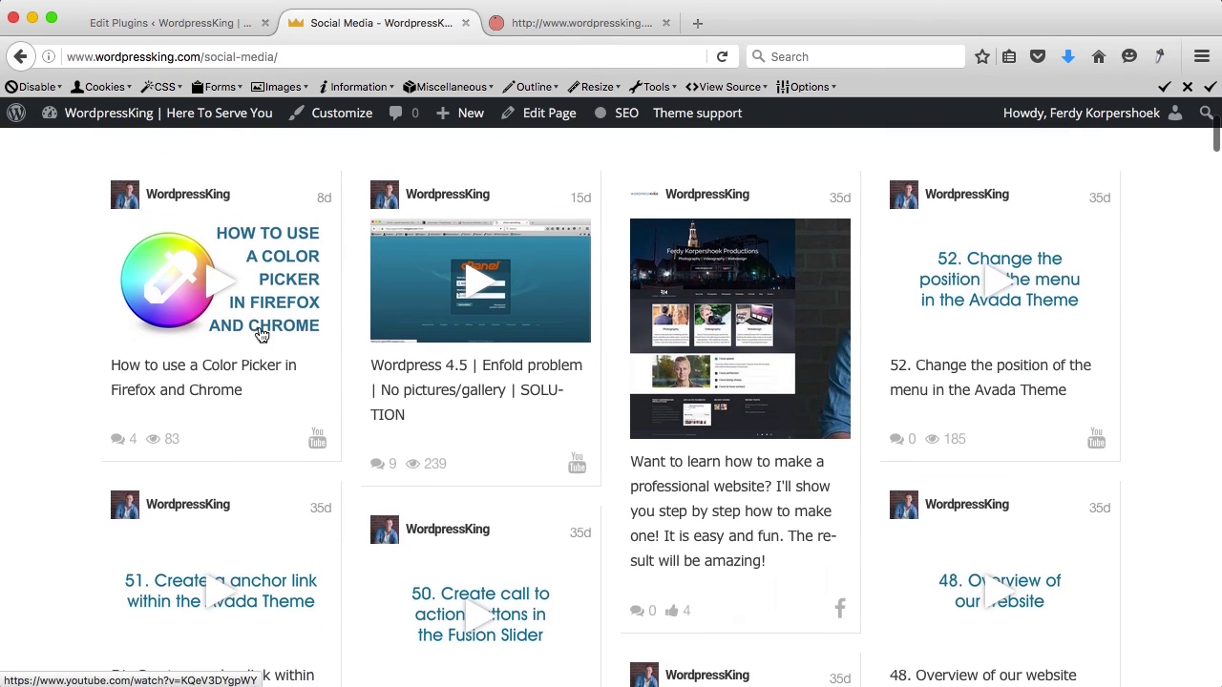